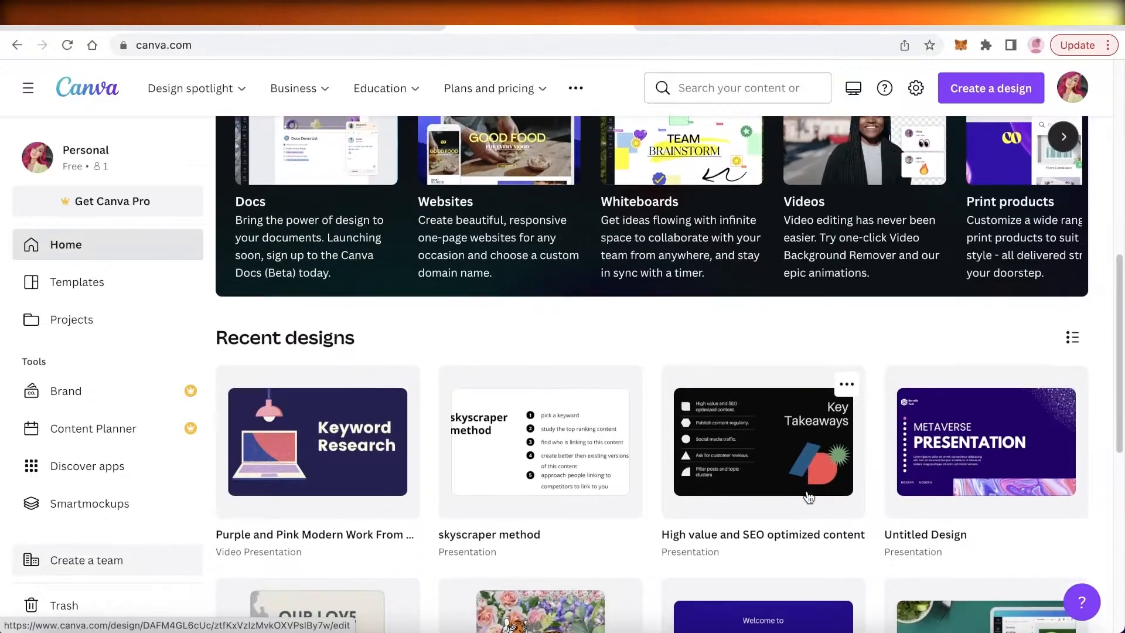
pyautogui.scroll(5, 809, 497)
pyautogui.scroll(5, 809, 497)
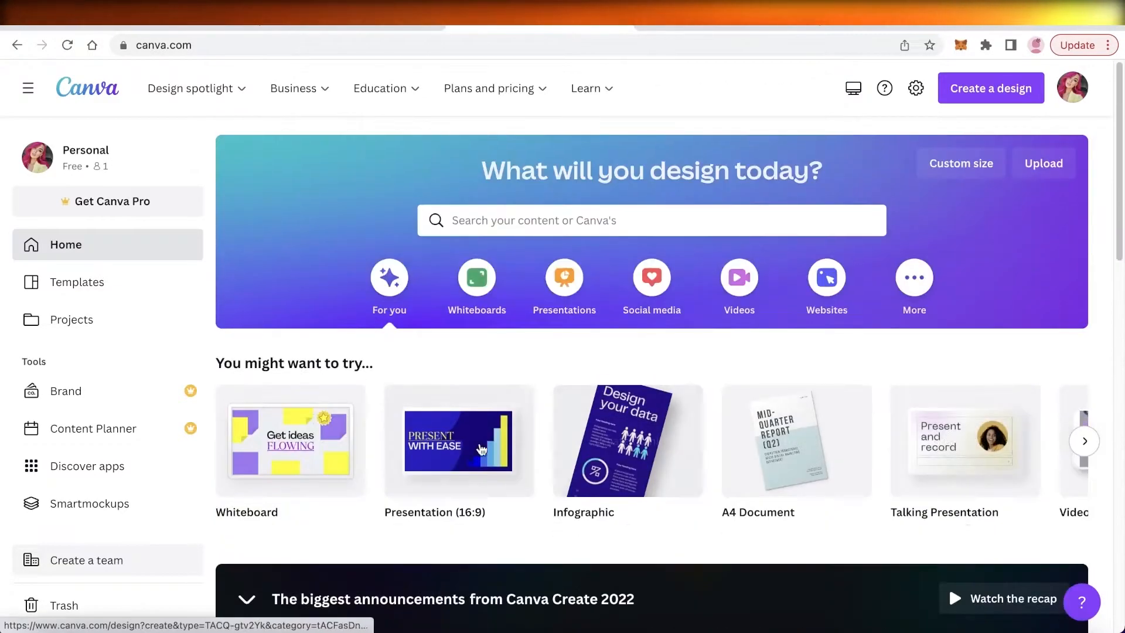
pyautogui.scroll(-1, 527, 527)
pyautogui.click(247, 563)
pyautogui.scroll(1, 260, 568)
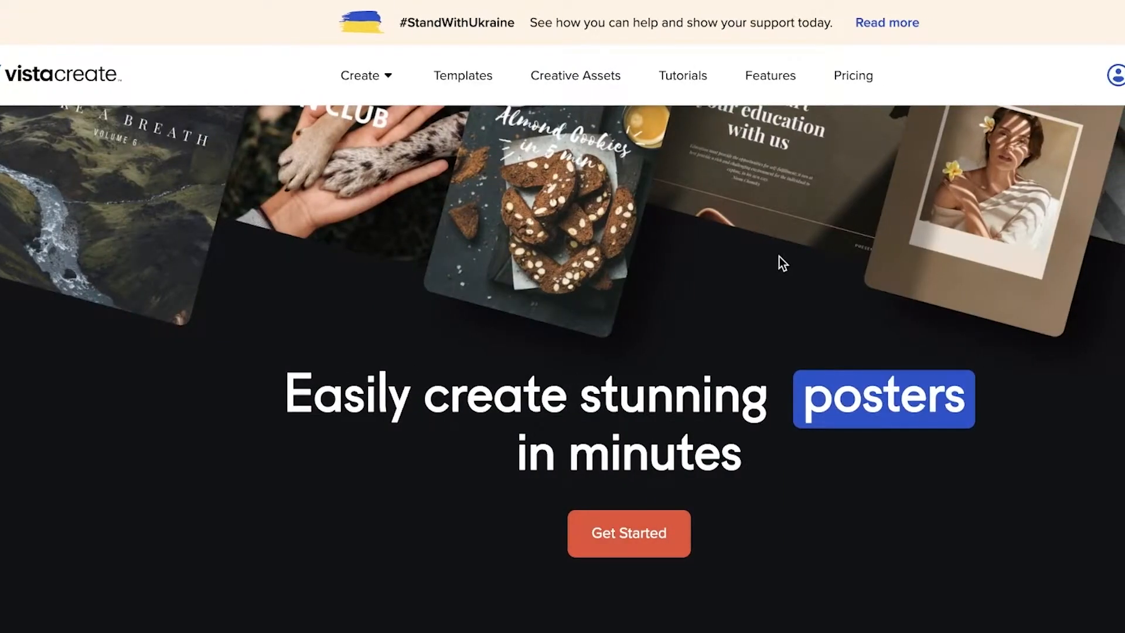
# Look through the VistaCreate homepage, including its design formats, ready-made templates, feature cards and plan comparison
pyautogui.scroll(-10, 768, 276)
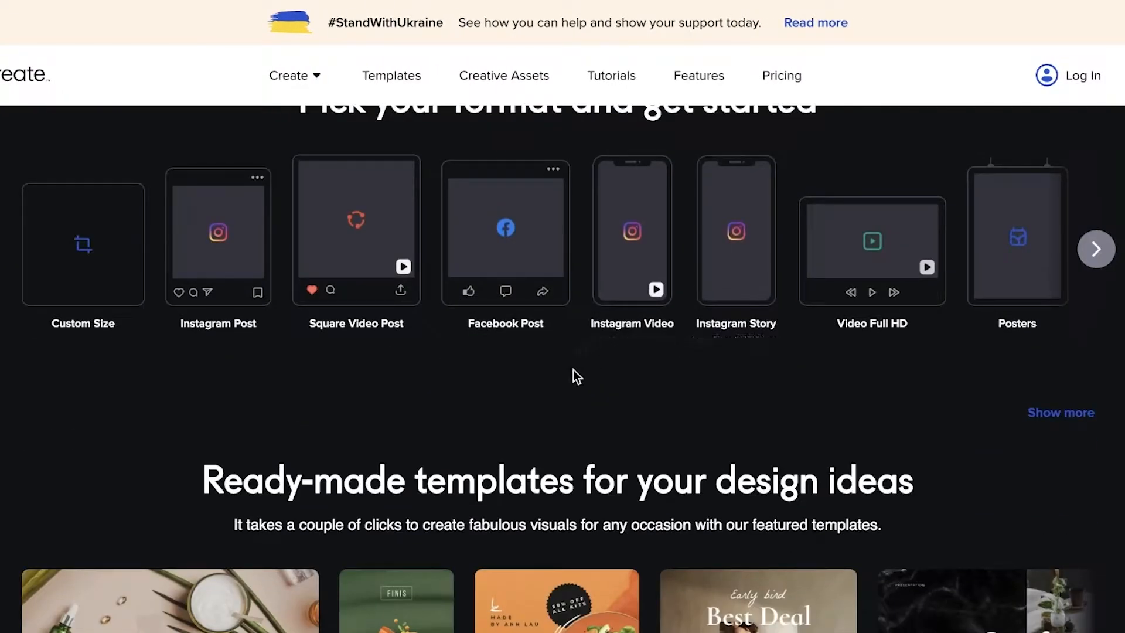
pyautogui.scroll(-9, 572, 371)
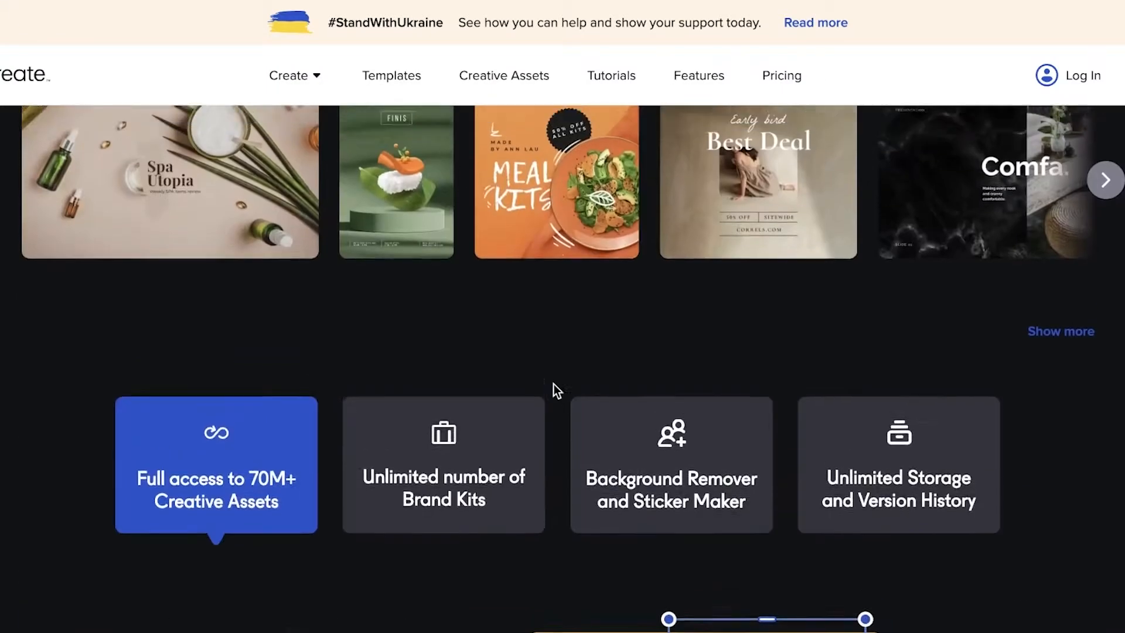
pyautogui.scroll(14, 554, 384)
pyautogui.scroll(5, 553, 384)
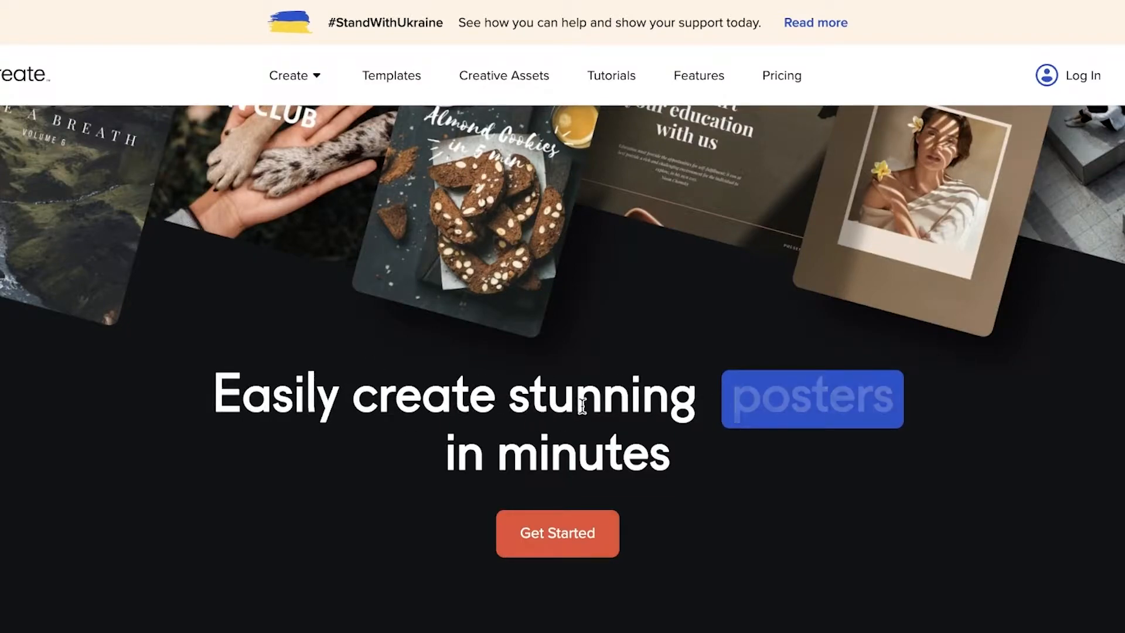
pyautogui.scroll(-8, 574, 402)
pyautogui.scroll(-5, 582, 406)
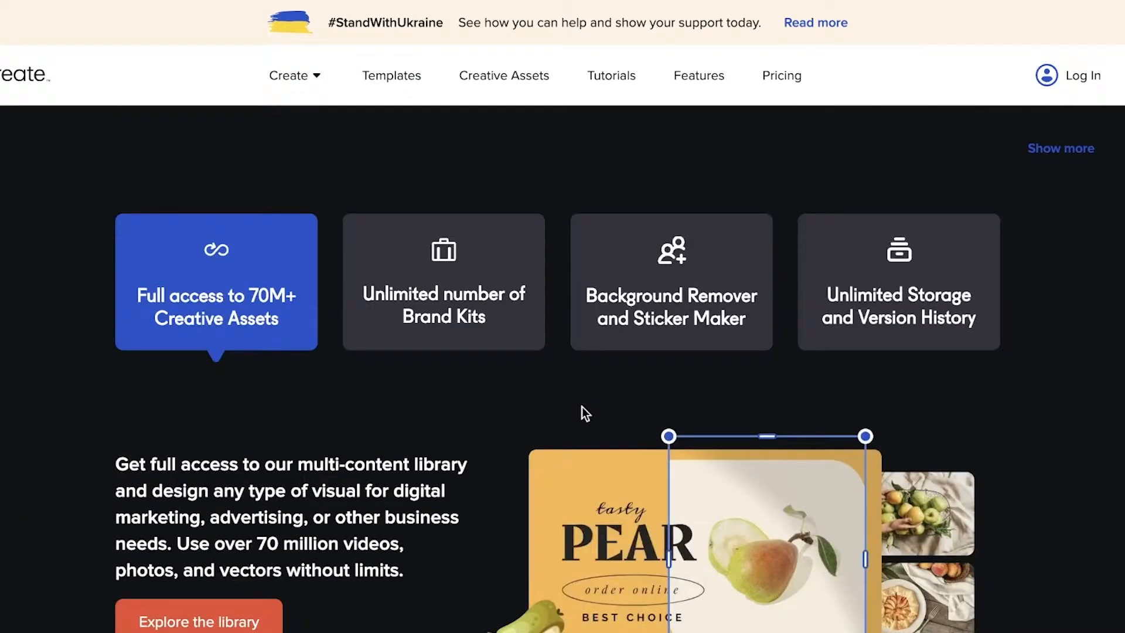
pyautogui.scroll(8, 582, 410)
pyautogui.scroll(5, 256, 459)
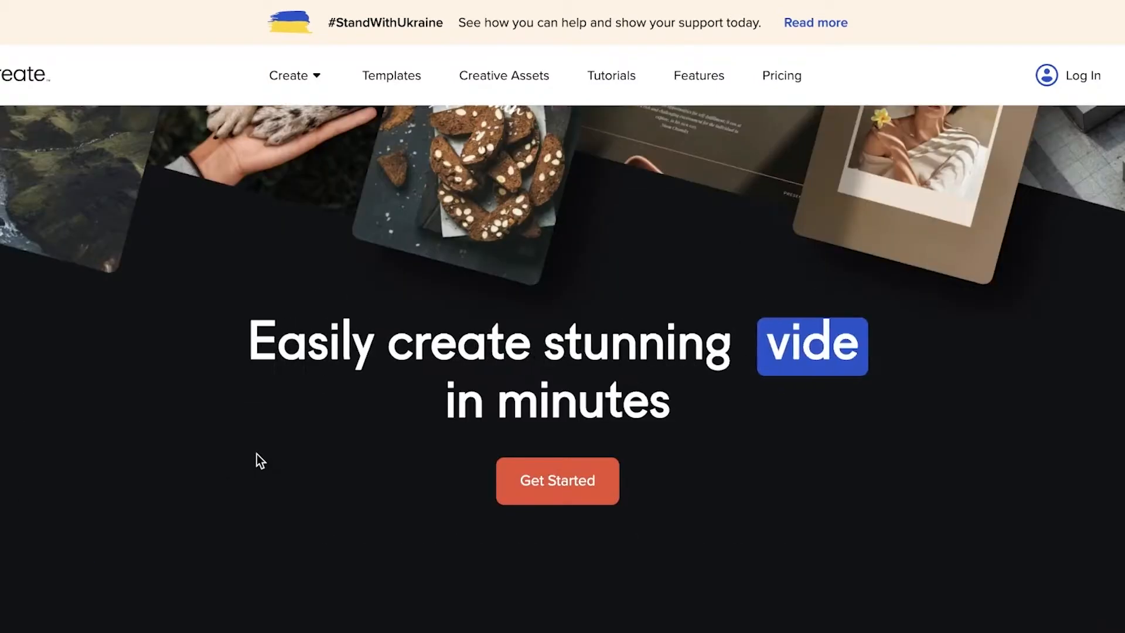
pyautogui.scroll(1, 277, 432)
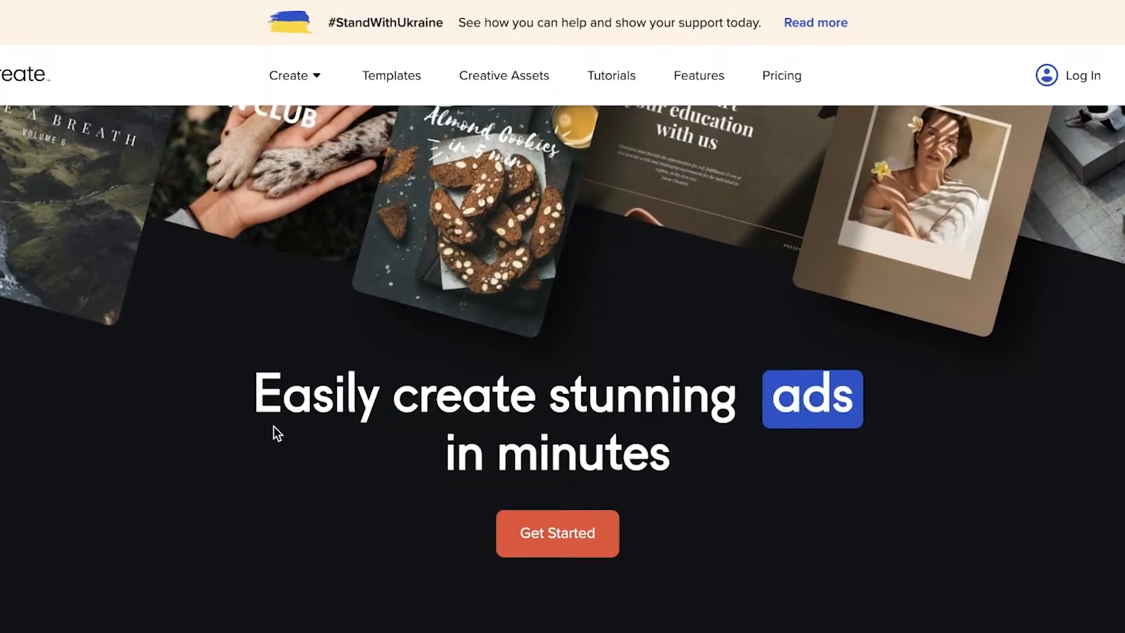
pyautogui.scroll(-5, 1060, 369)
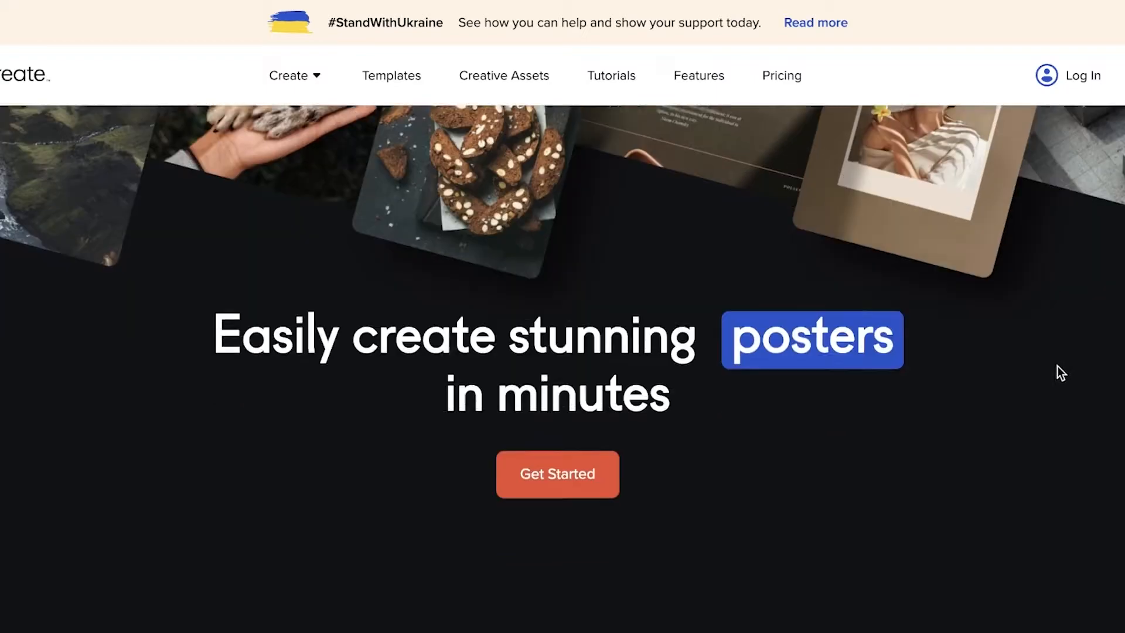
pyautogui.scroll(-20, 1050, 371)
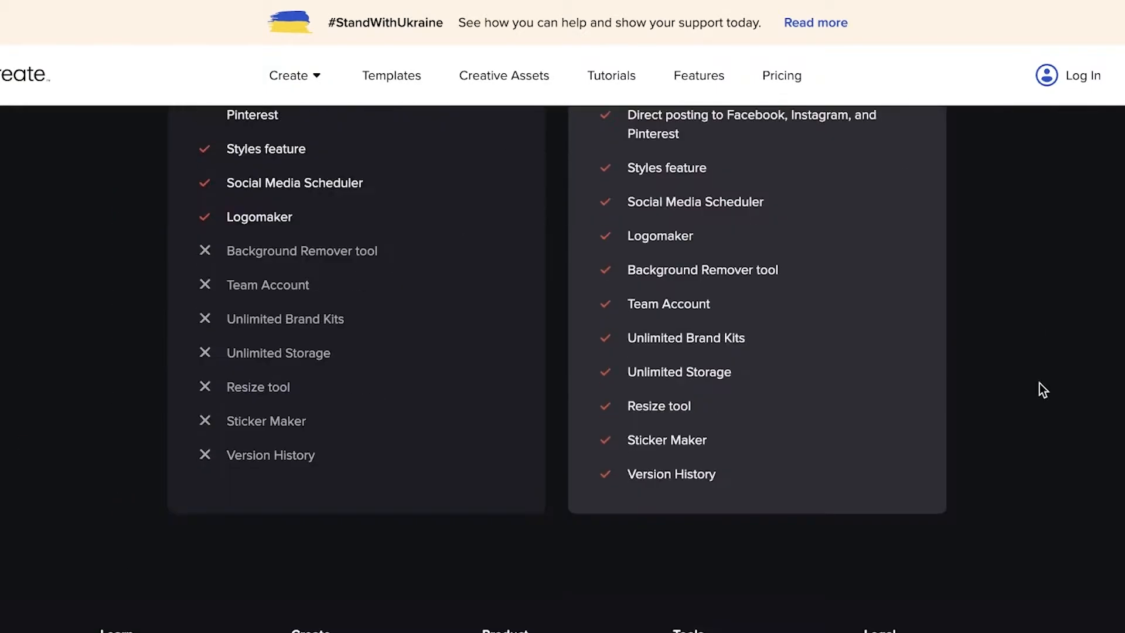
pyautogui.scroll(20, 1035, 420)
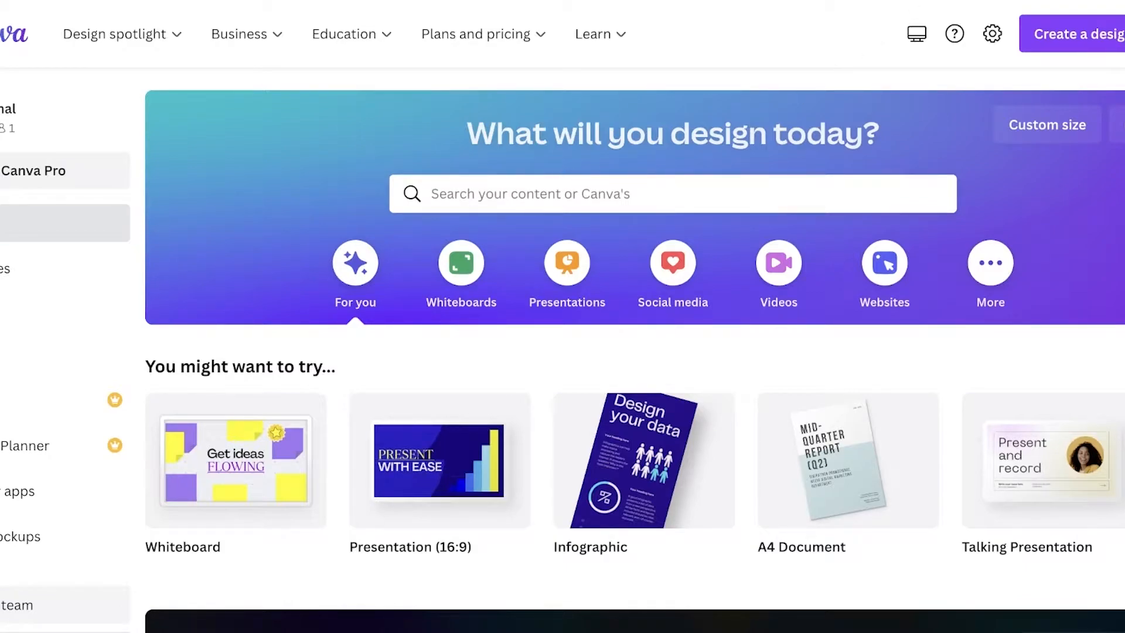
pyautogui.click(1109, 39)
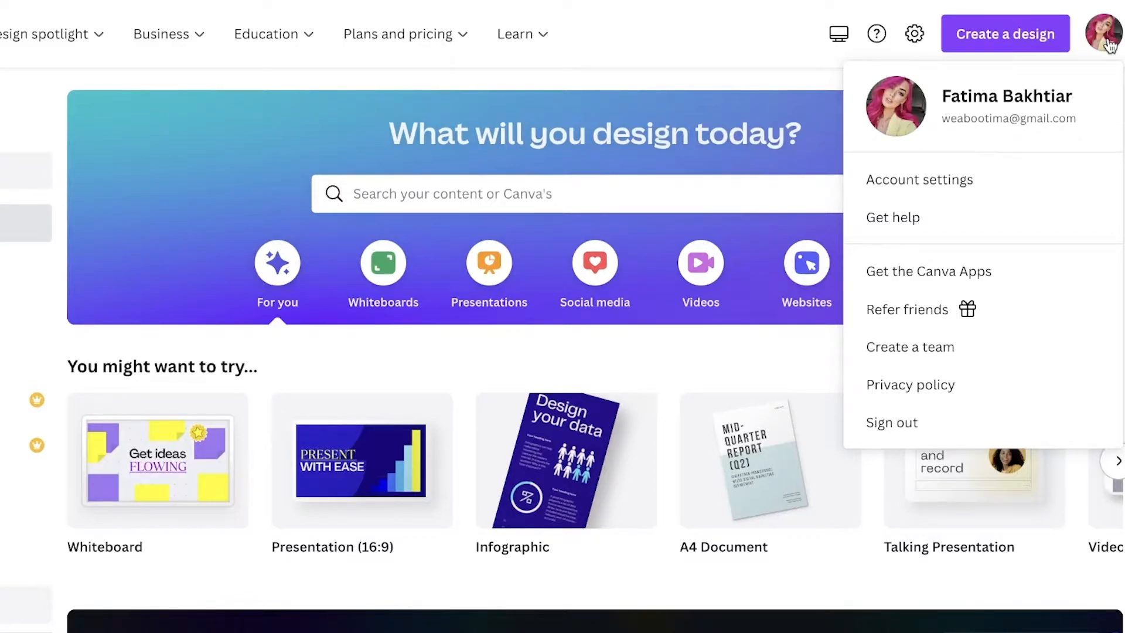
pyautogui.click(1110, 45)
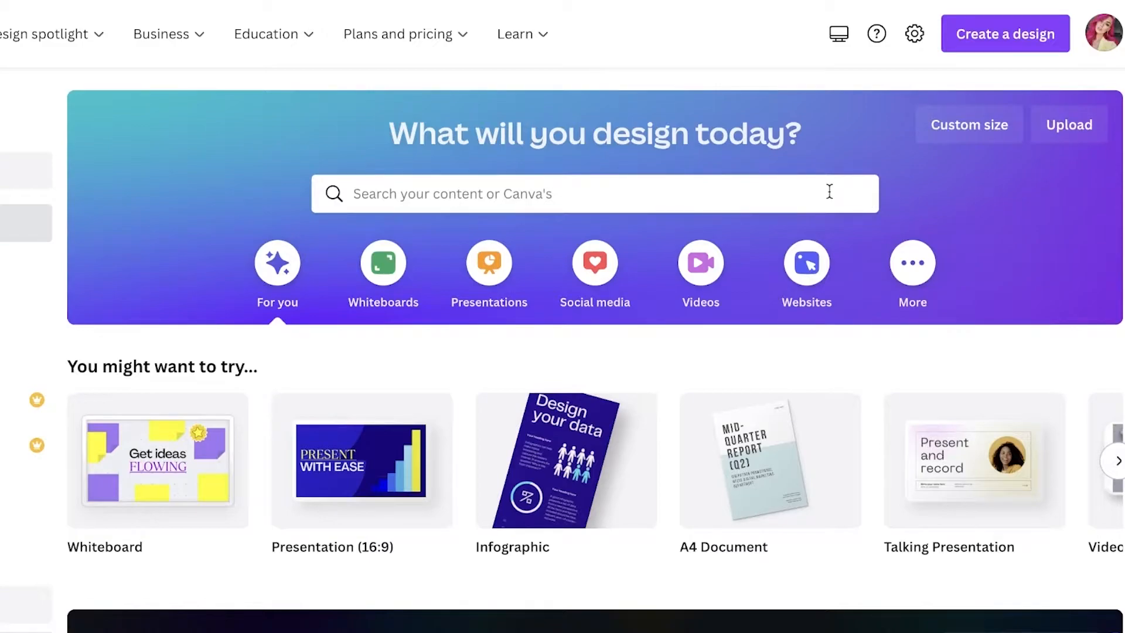
pyautogui.click(1118, 36)
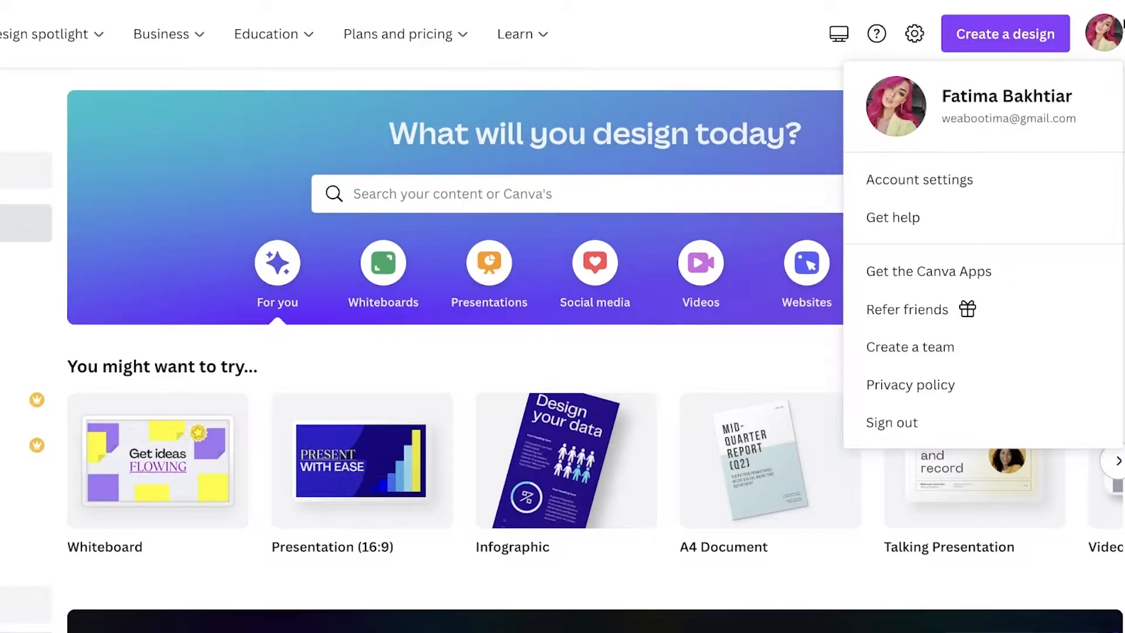
pyautogui.click(683, 112)
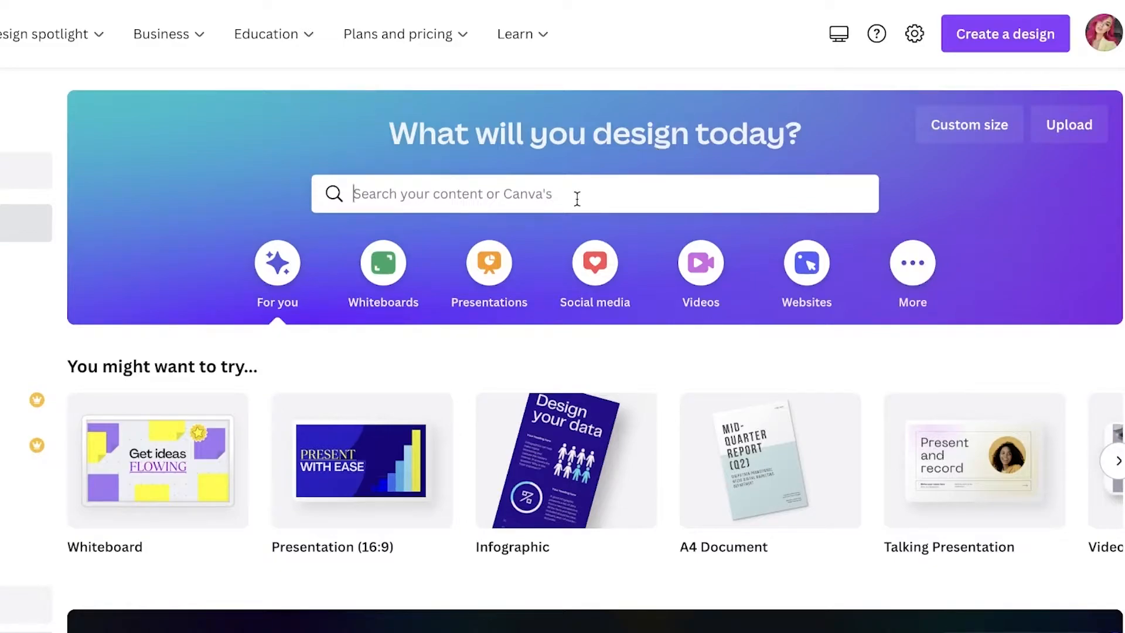
# Search the Canva templates for "ebook", browse the resulting covers and return to the home page
pyautogui.click(635, 148)
pyautogui.click(410, 179)
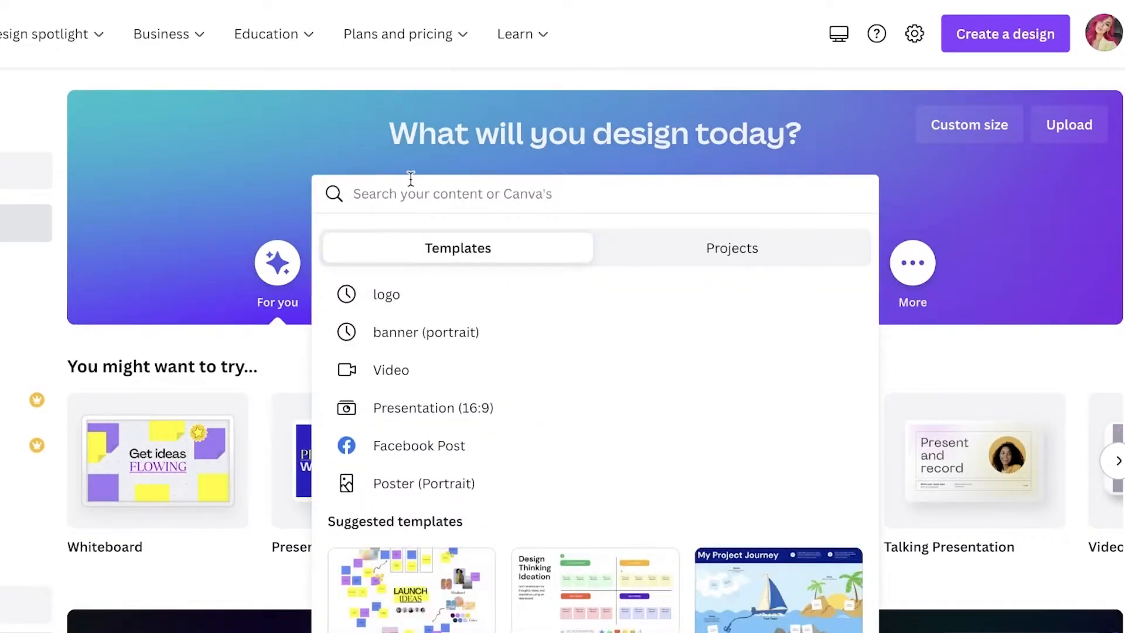
pyautogui.write('ebook')
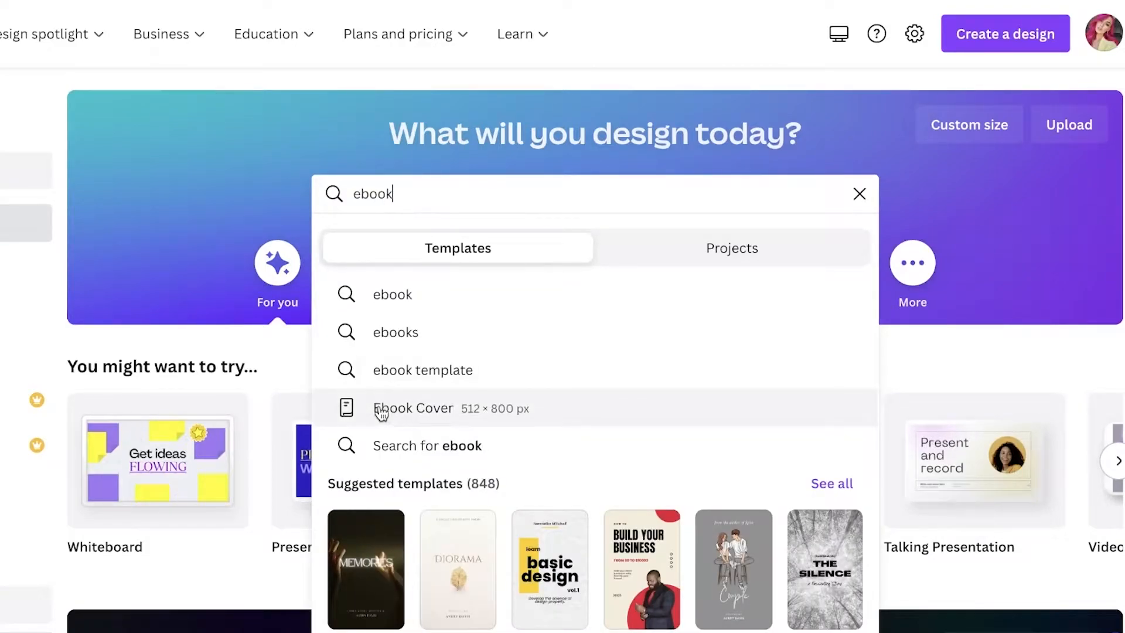
pyautogui.click(410, 300)
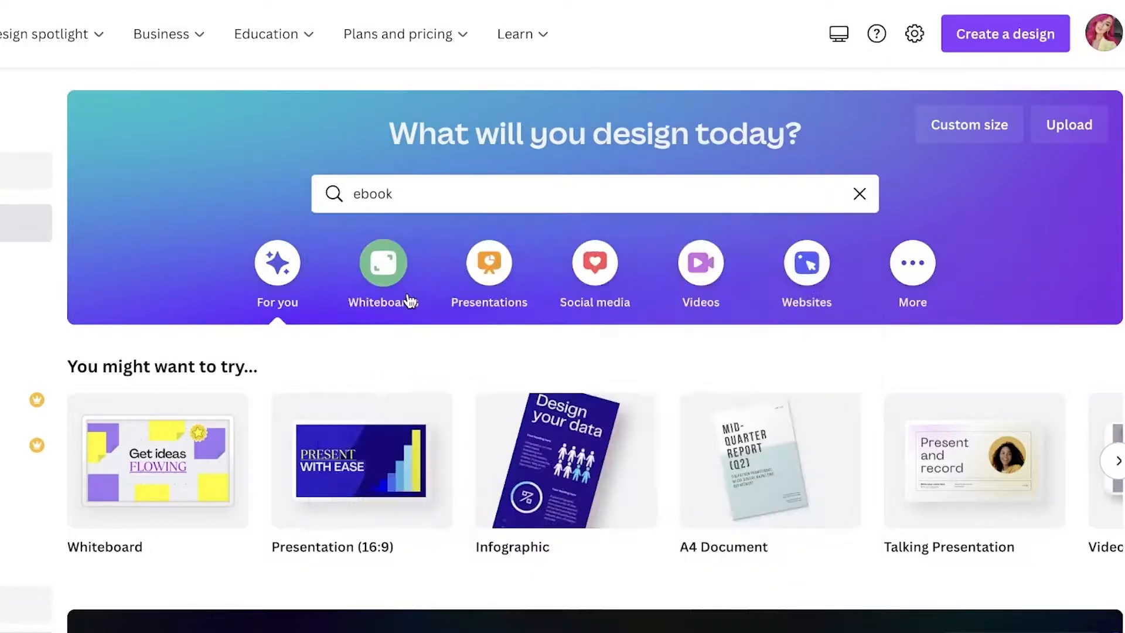
pyautogui.scroll(-15, 954, 257)
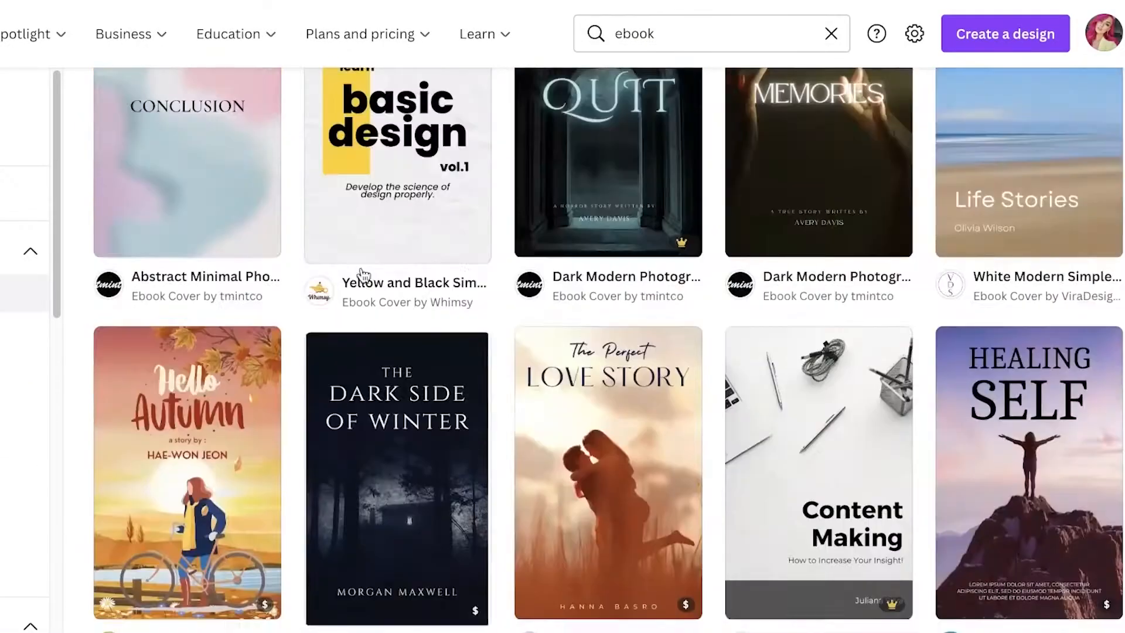
pyautogui.scroll(20, 513, 269)
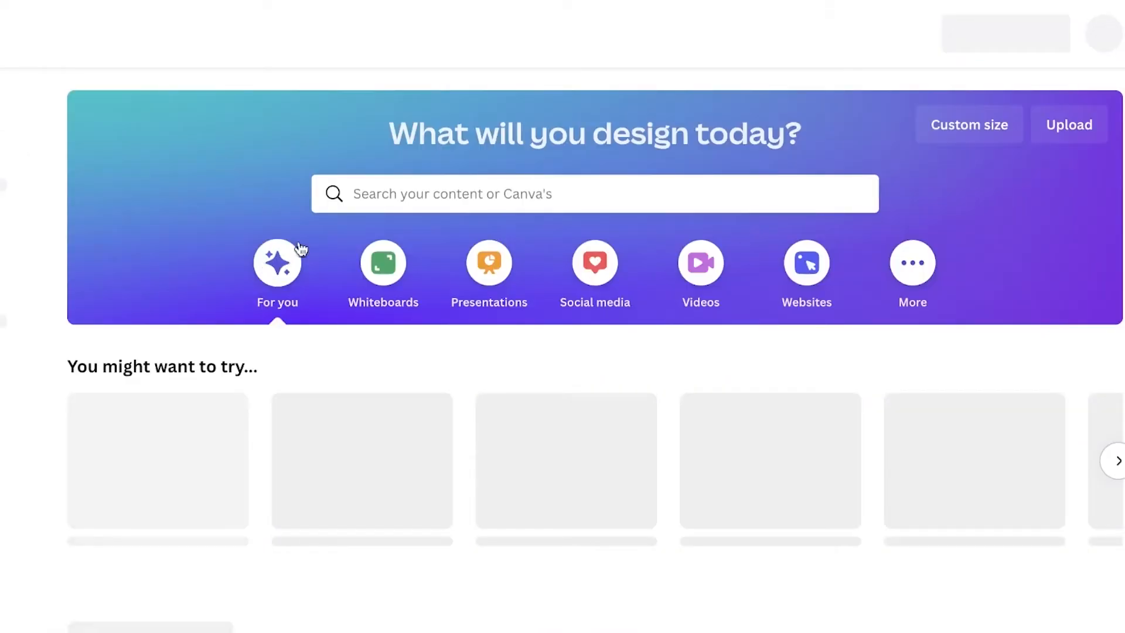
# Search from the home page for "Digital book" and browse the eBook cover templates
pyautogui.click(373, 204)
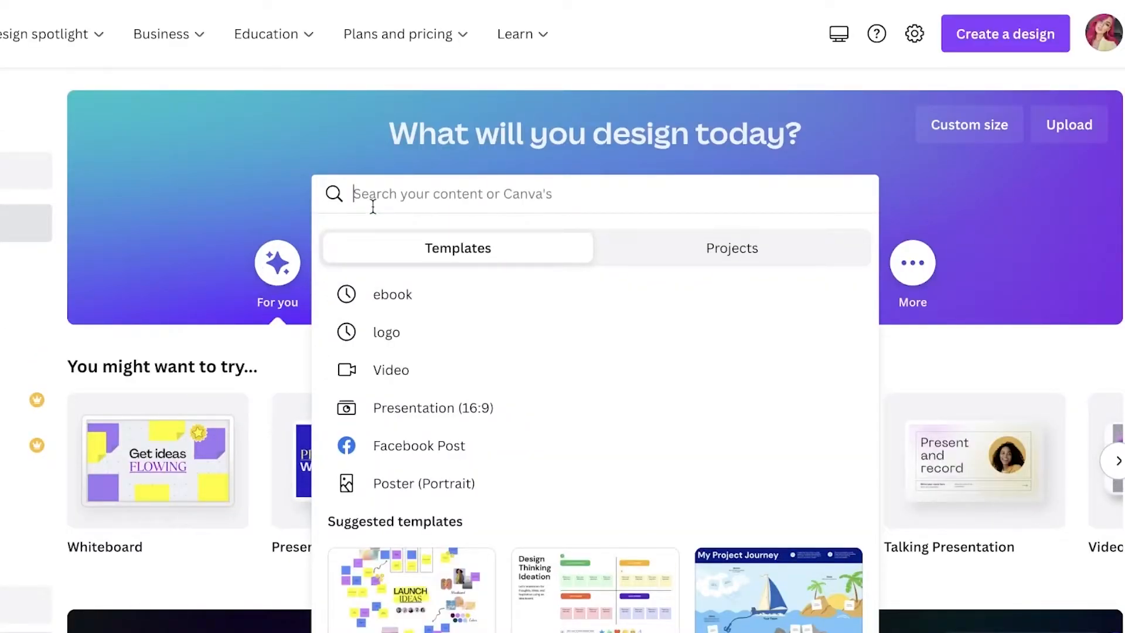
pyautogui.write('Digital book')
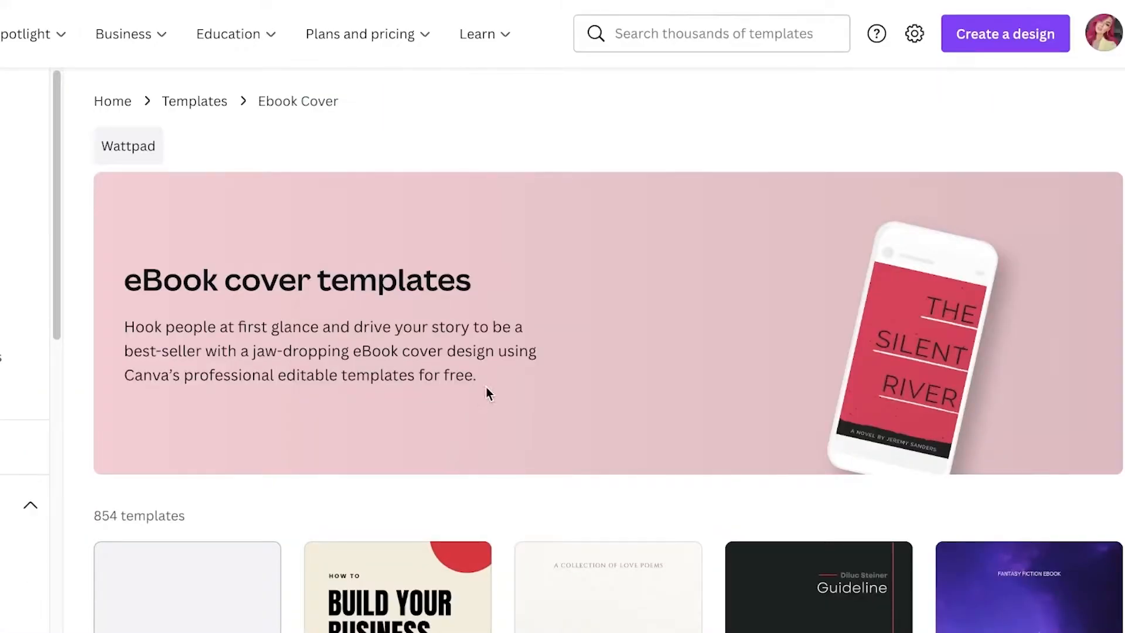
pyautogui.scroll(-10, 485, 387)
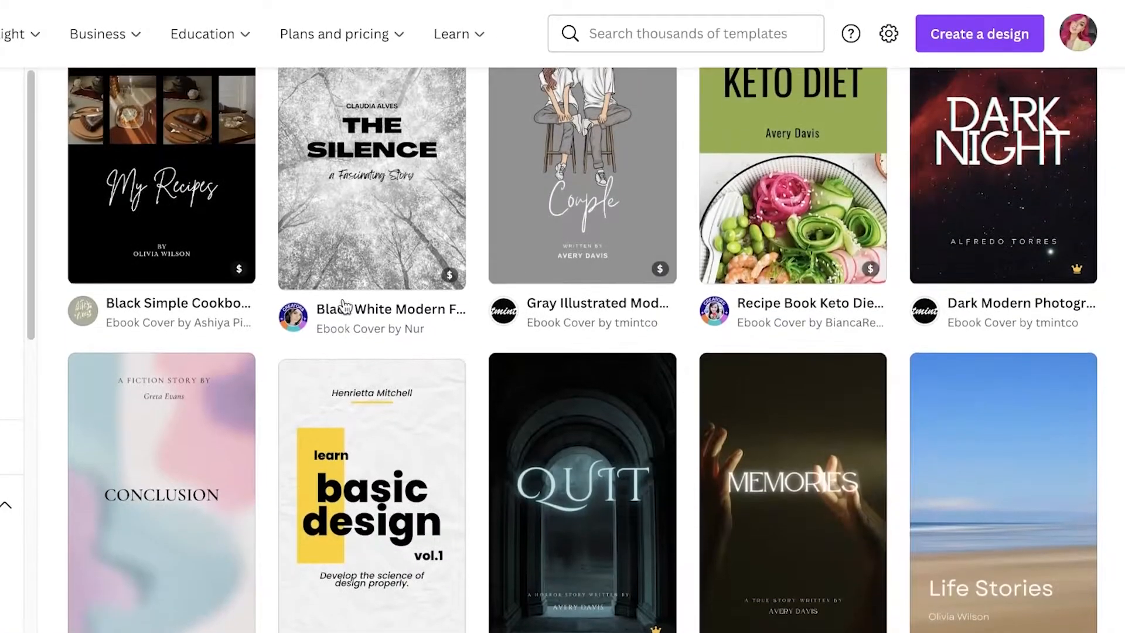
pyautogui.scroll(-15, 345, 306)
pyautogui.scroll(-10, 389, 420)
pyautogui.scroll(-15, 389, 420)
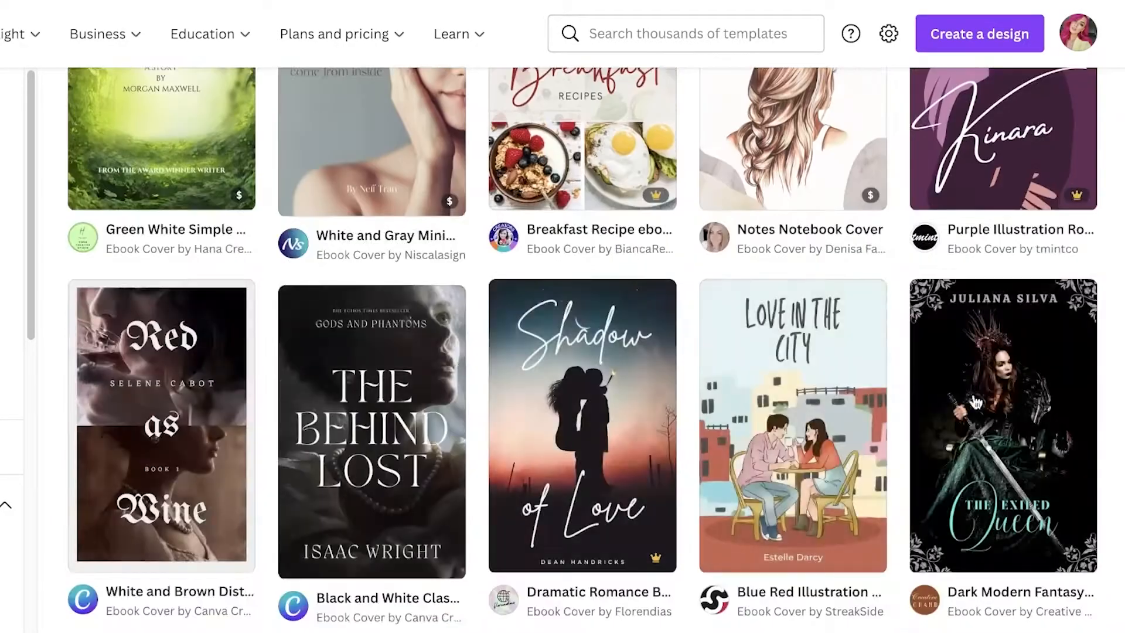
pyautogui.scroll(-8, 916, 395)
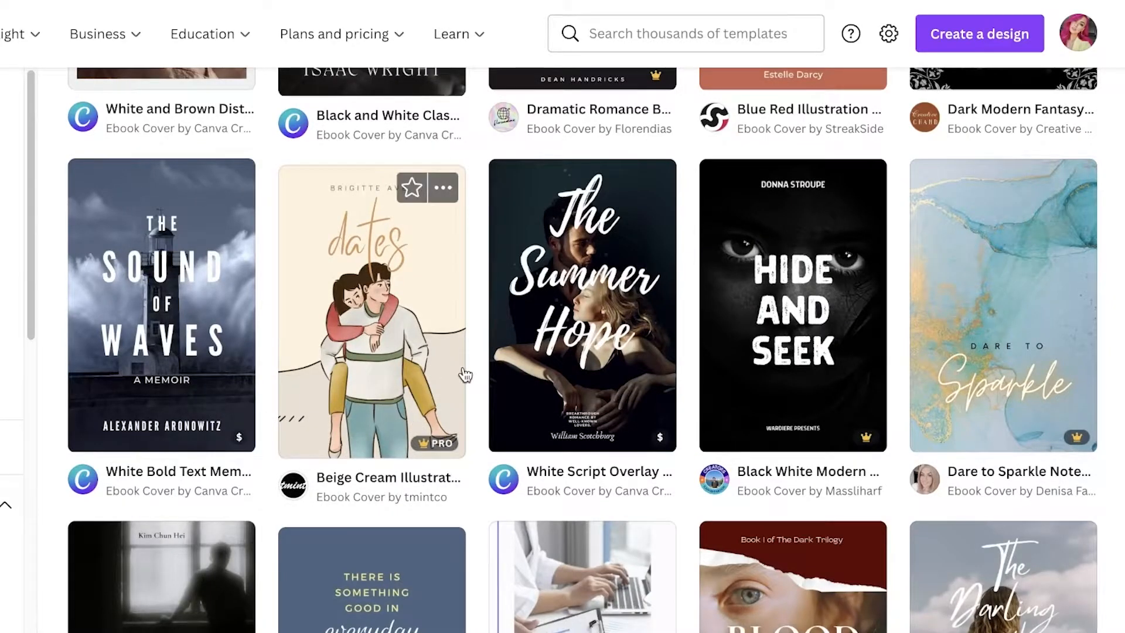
pyautogui.scroll(-3, 467, 385)
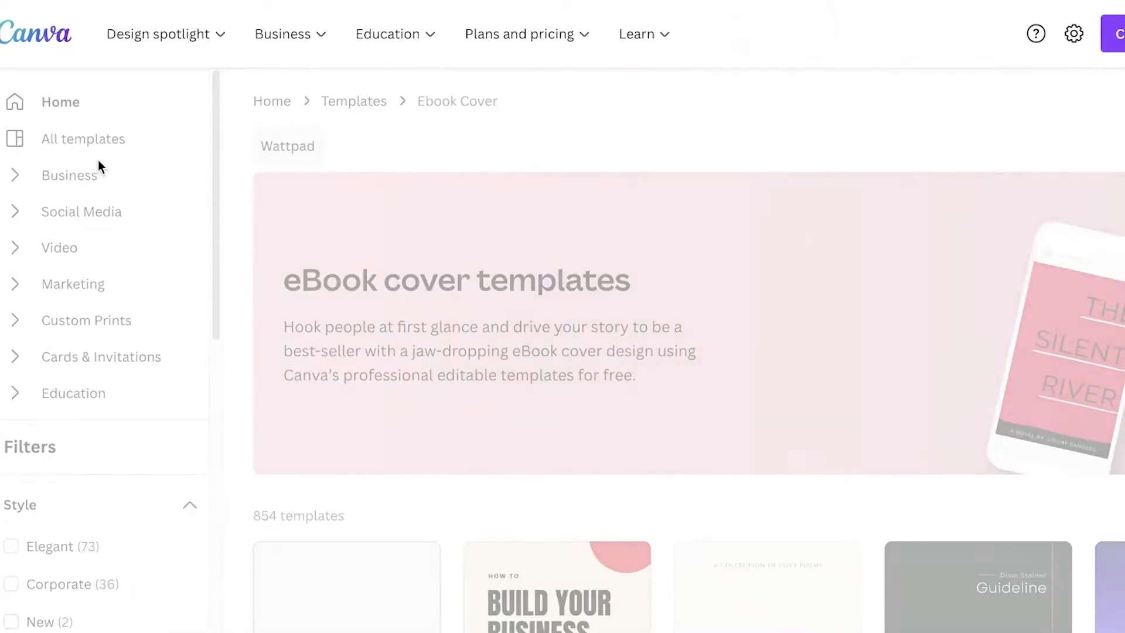
# Filter the eBook cover templates by price to show only Free ones
pyautogui.click(97, 166)
pyautogui.scroll(-3, 94, 173)
pyautogui.scroll(-10, 674, 296)
pyautogui.scroll(-4, 674, 296)
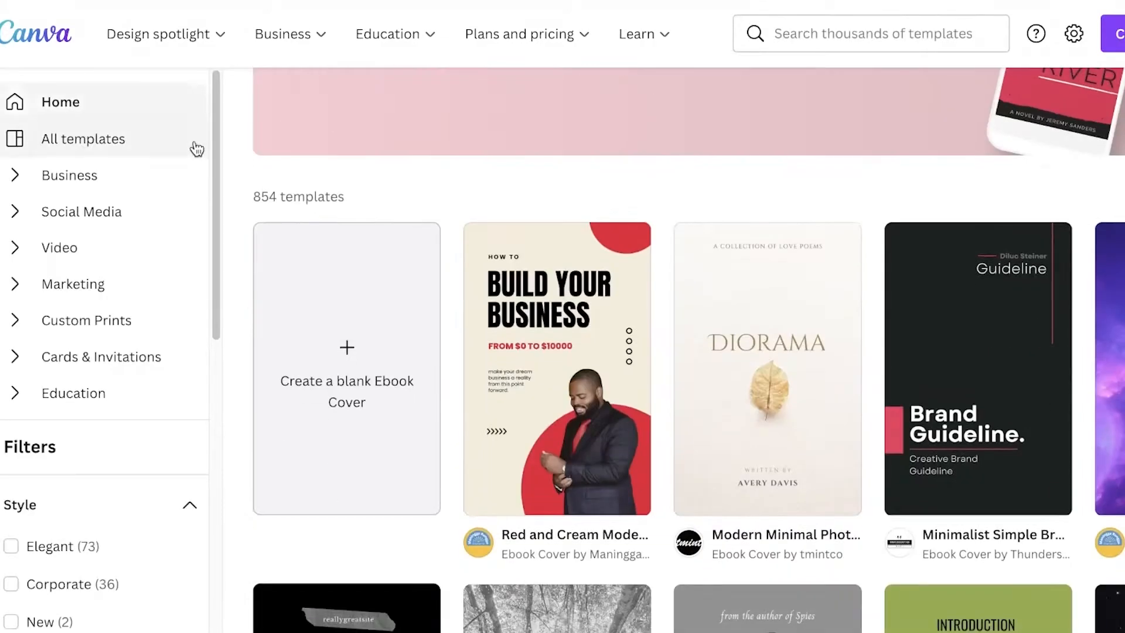
pyautogui.scroll(-15, 422, 244)
pyautogui.scroll(-10, 117, 411)
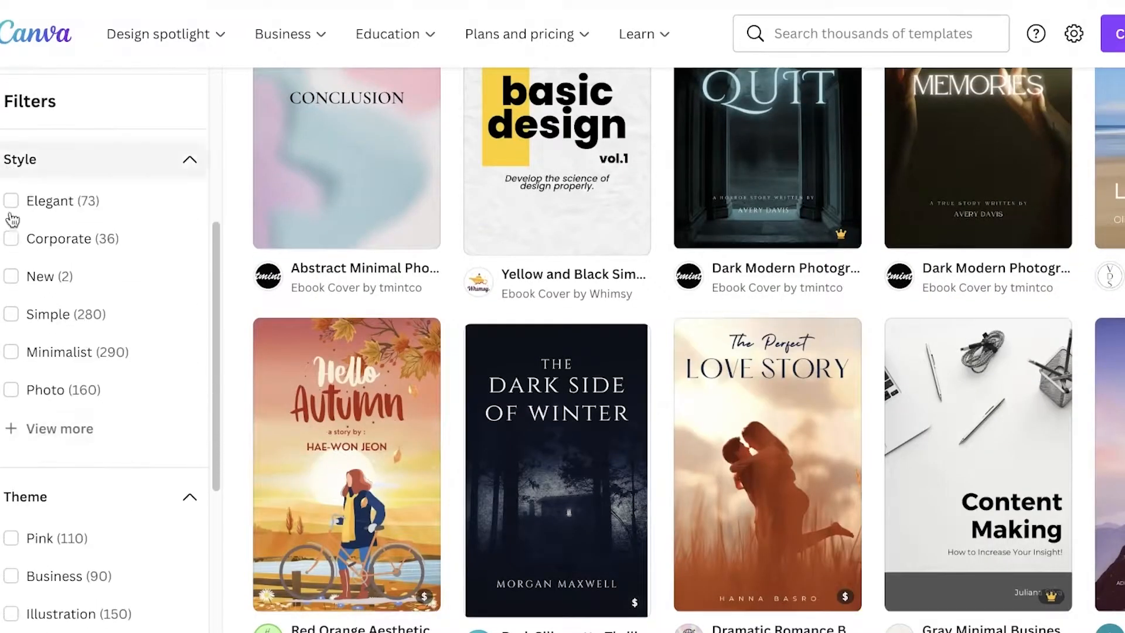
pyautogui.scroll(-3, 30, 478)
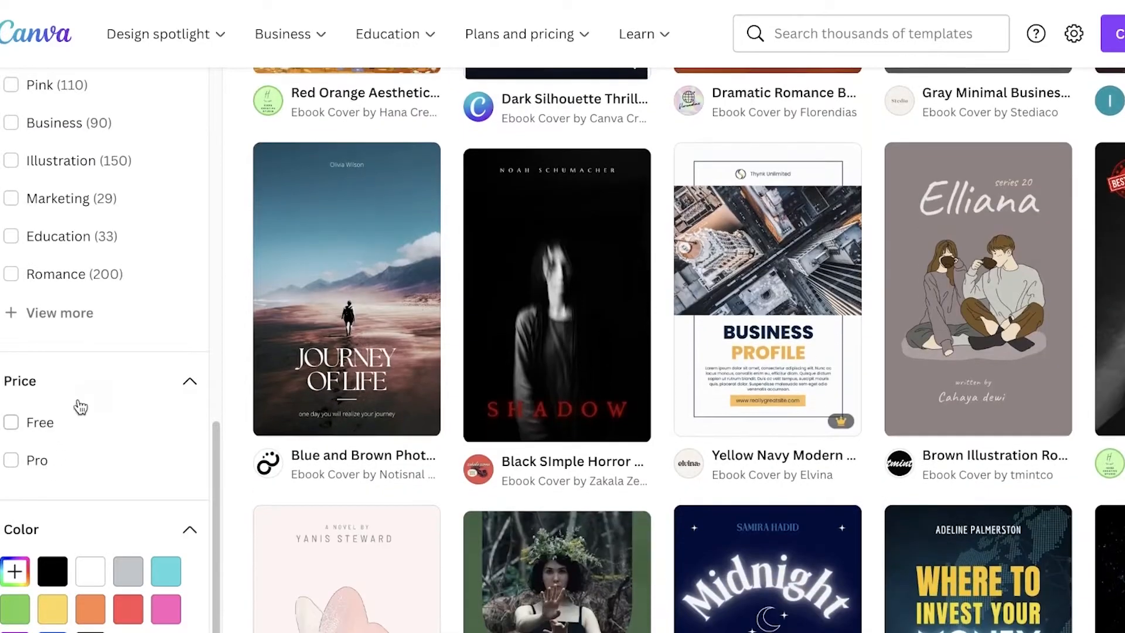
pyautogui.click(33, 422)
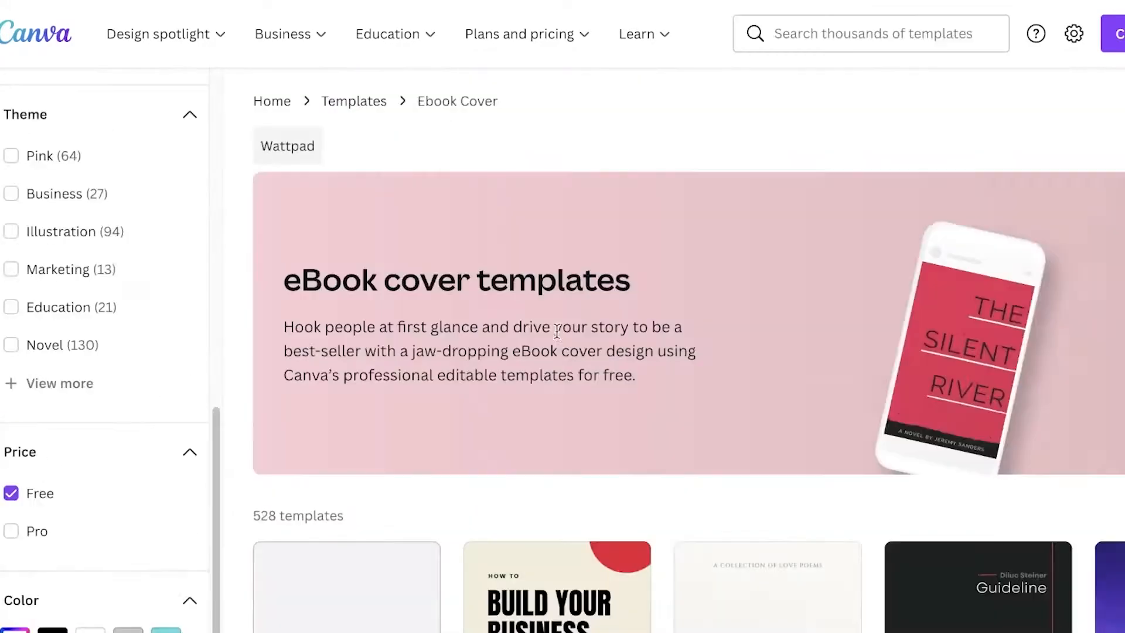
# Browse the free eBook covers and open the "Black Water" cover template
pyautogui.scroll(-8, 548, 334)
pyautogui.scroll(-20, 795, 321)
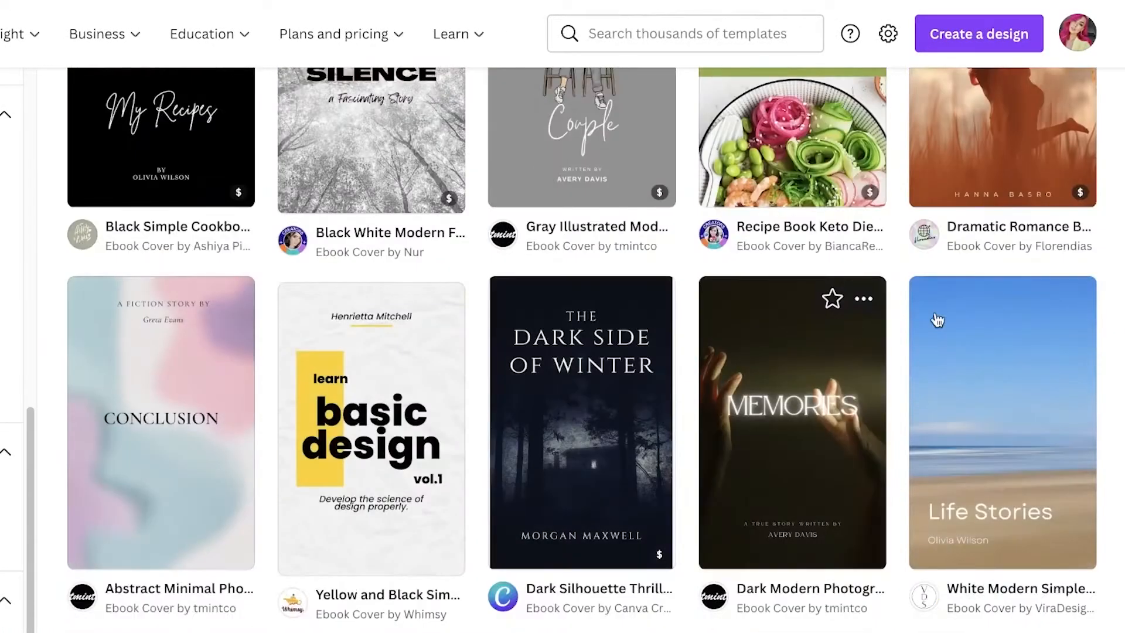
pyautogui.scroll(-10, 924, 308)
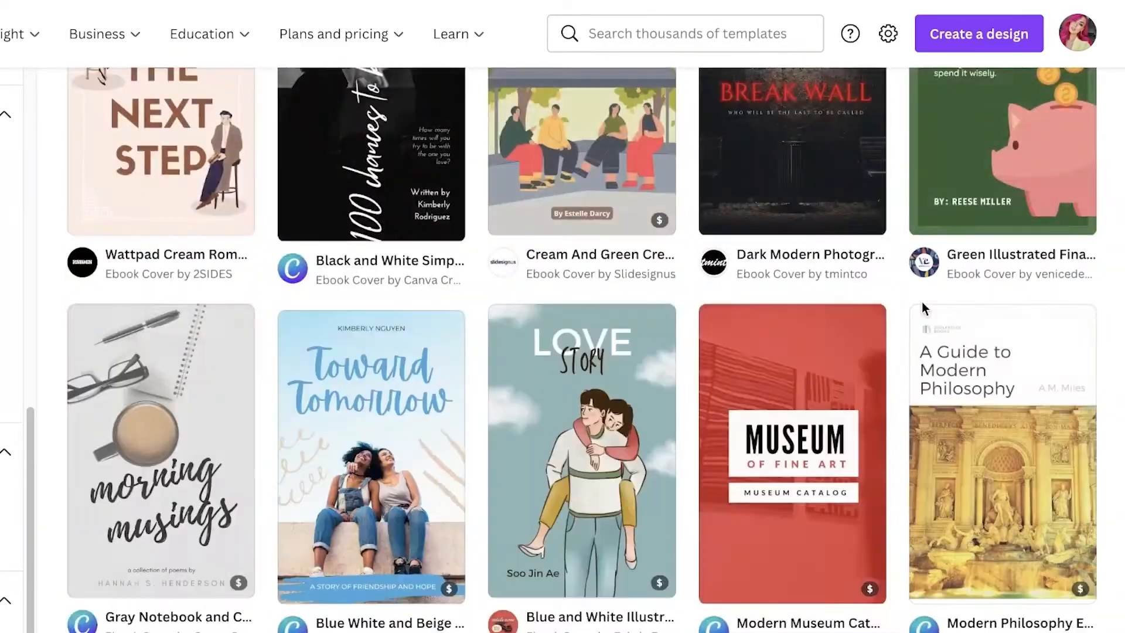
pyautogui.scroll(14, 924, 308)
pyautogui.scroll(-20, 924, 308)
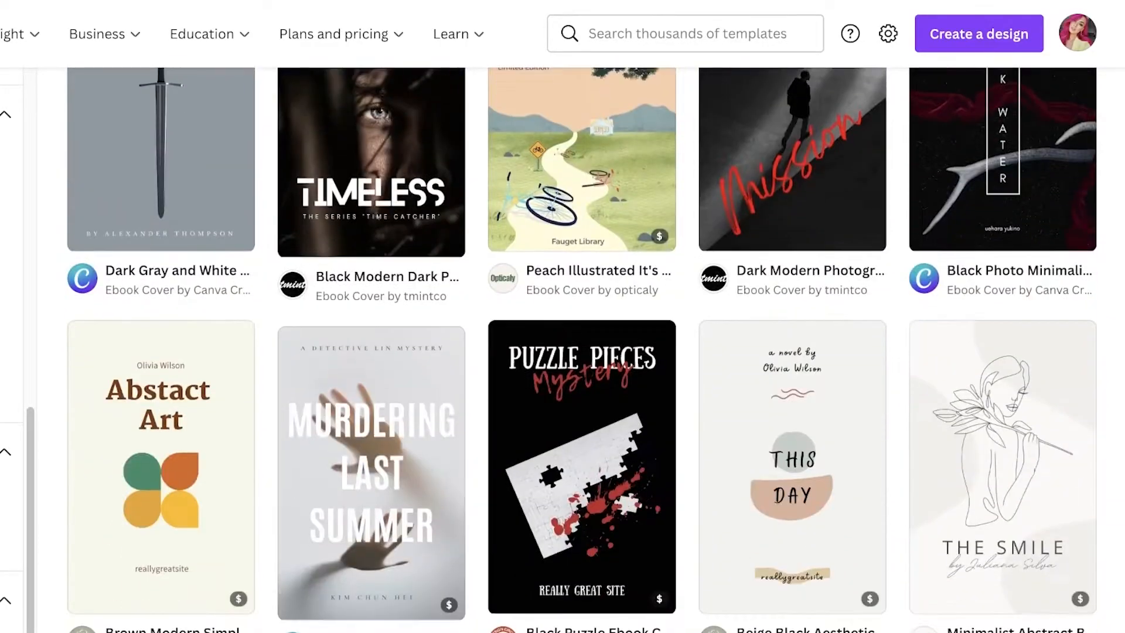
pyautogui.scroll(4, 924, 308)
pyautogui.scroll(16, 582, 350)
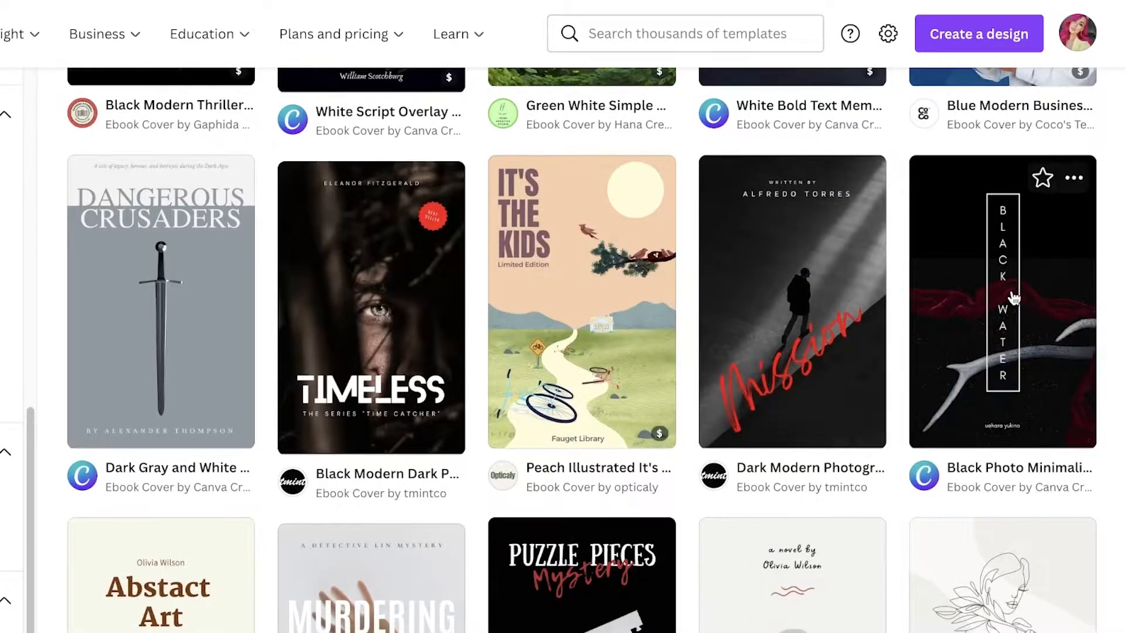
pyautogui.click(1014, 298)
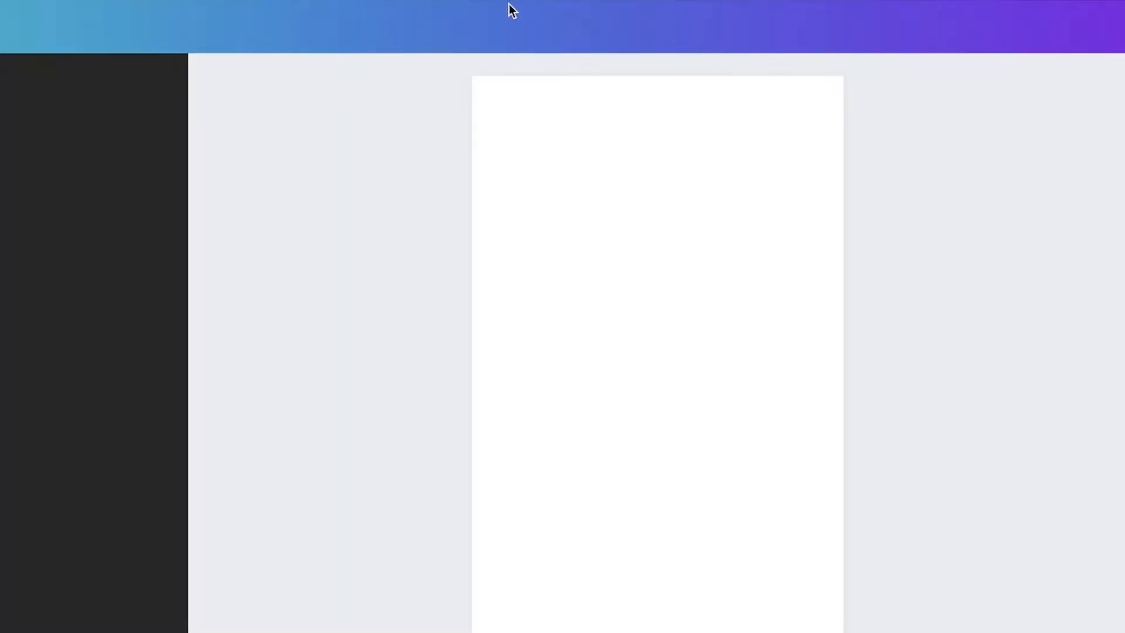
# Replace the author credit below the title box on the cover with the new author's name
pyautogui.scroll(3, 869, 357)
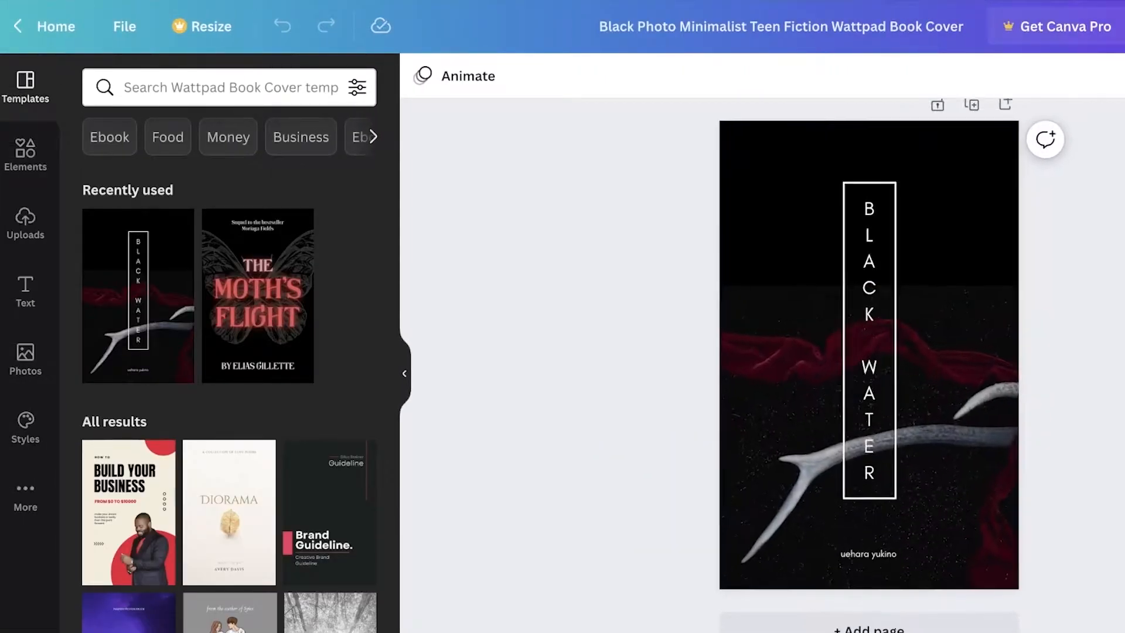
pyautogui.scroll(1, 943, 595)
pyautogui.scroll(-1, 943, 595)
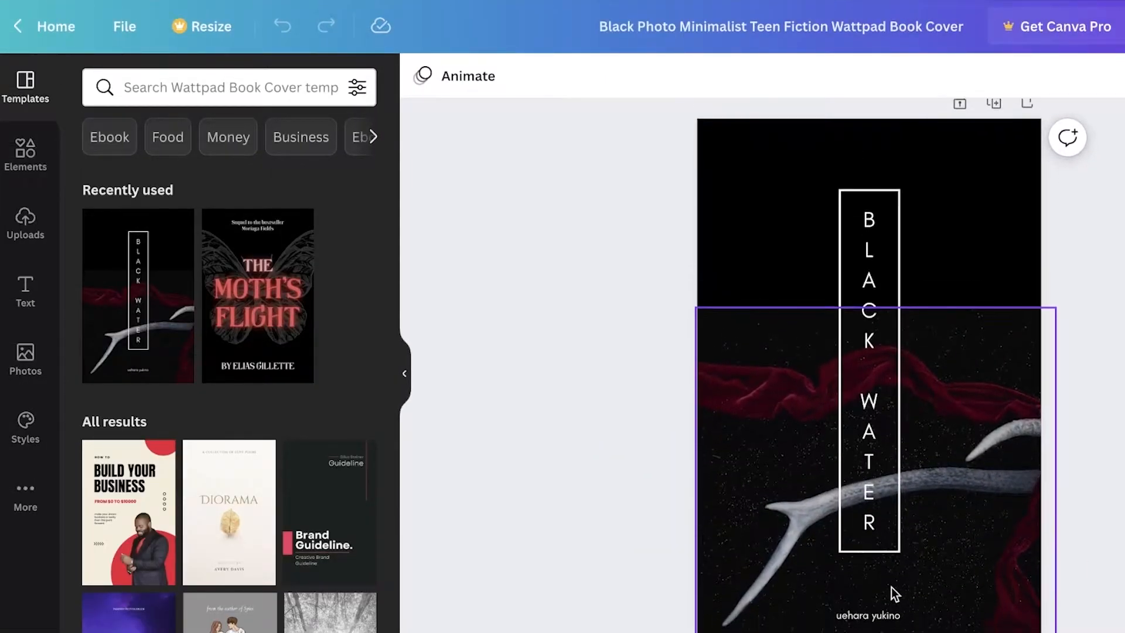
pyautogui.click(859, 616)
pyautogui.doubleClick(859, 616)
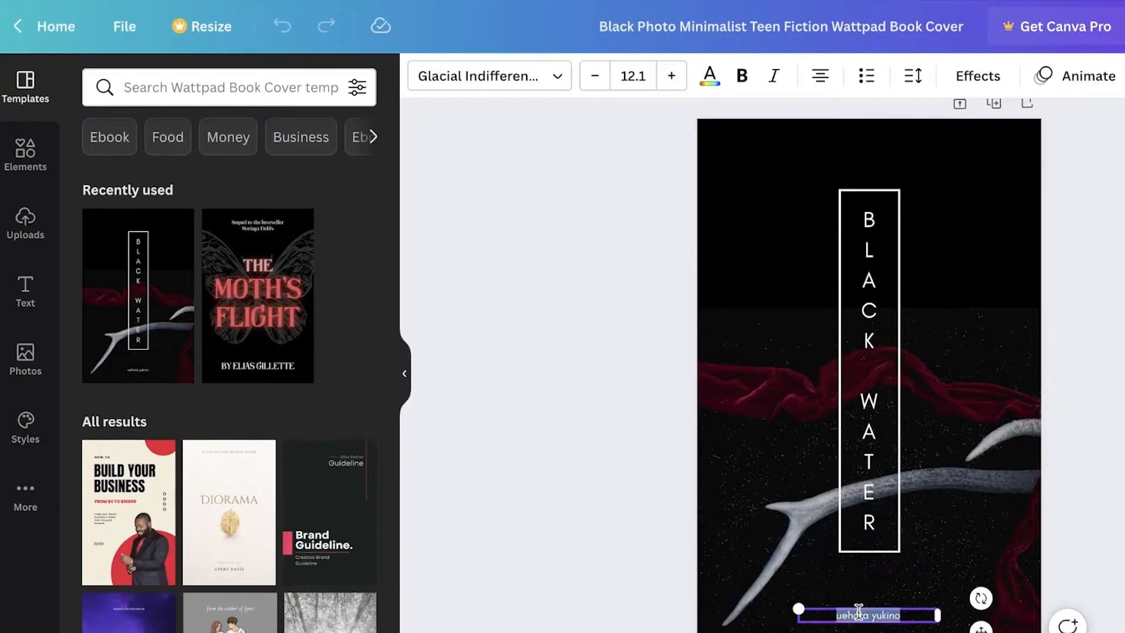
pyautogui.scroll(-2, 1104, 497)
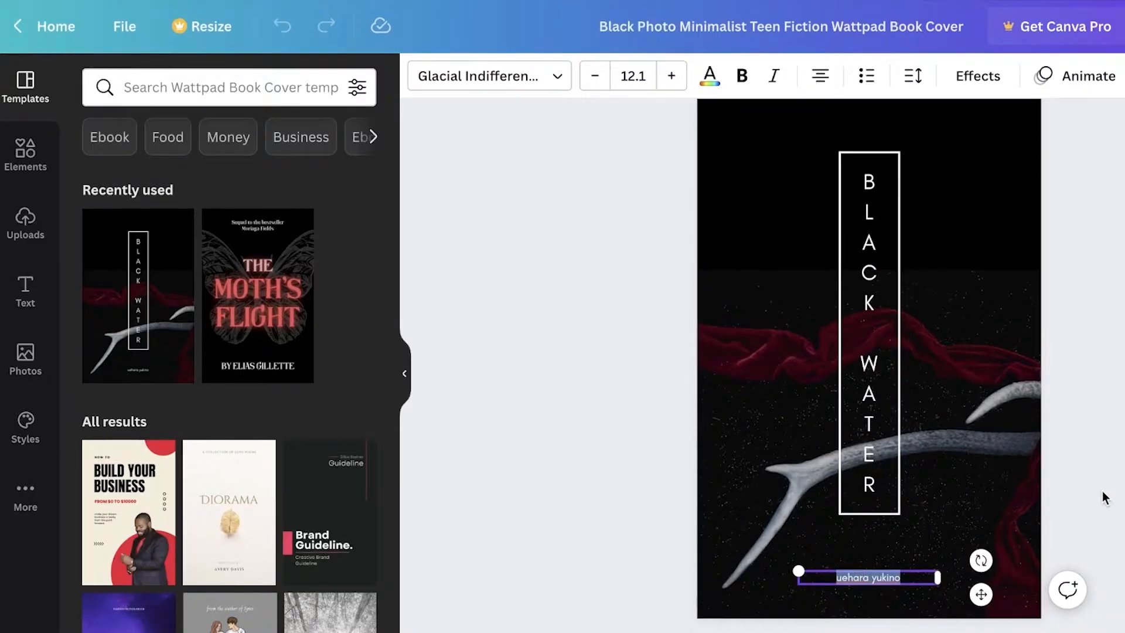
pyautogui.write('Jane Doe')
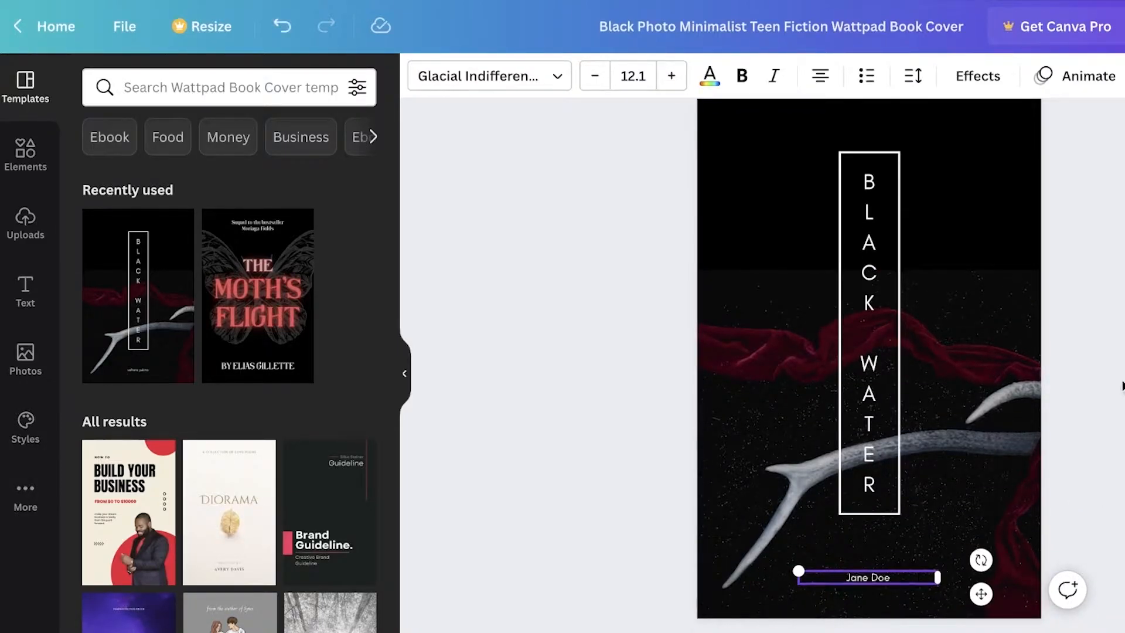
pyautogui.click(1117, 403)
# Replace the vertical title text inside the cover's frame with "TIME TO DIE"
pyautogui.doubleClick(864, 244)
pyautogui.doubleClick(859, 240)
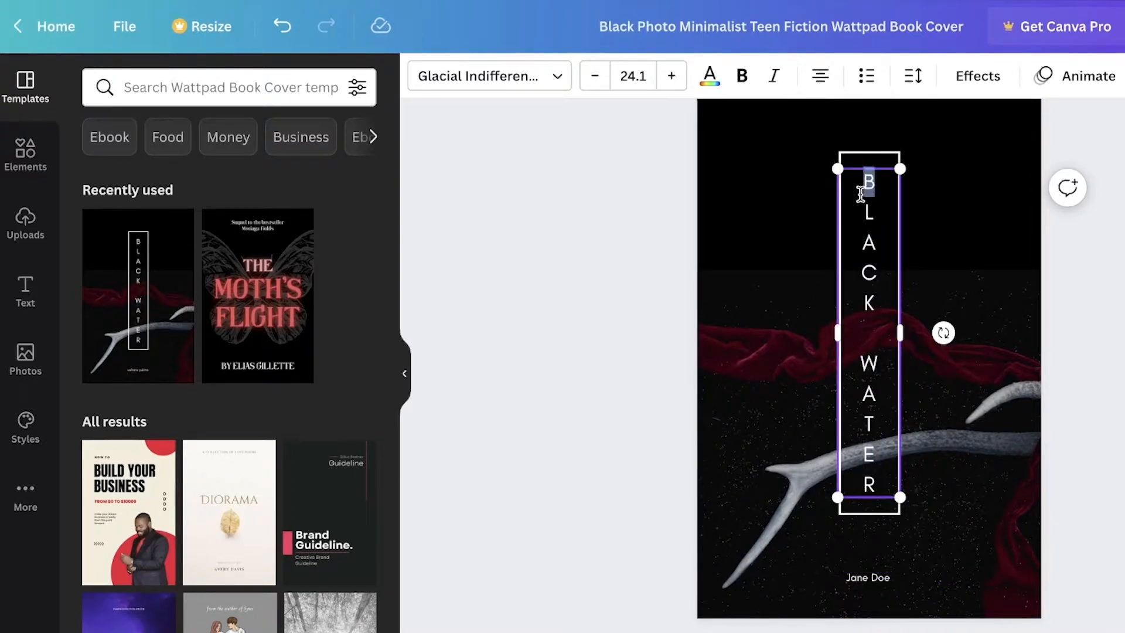
pyautogui.moveTo(870, 486); pyautogui.dragTo(850, 175)
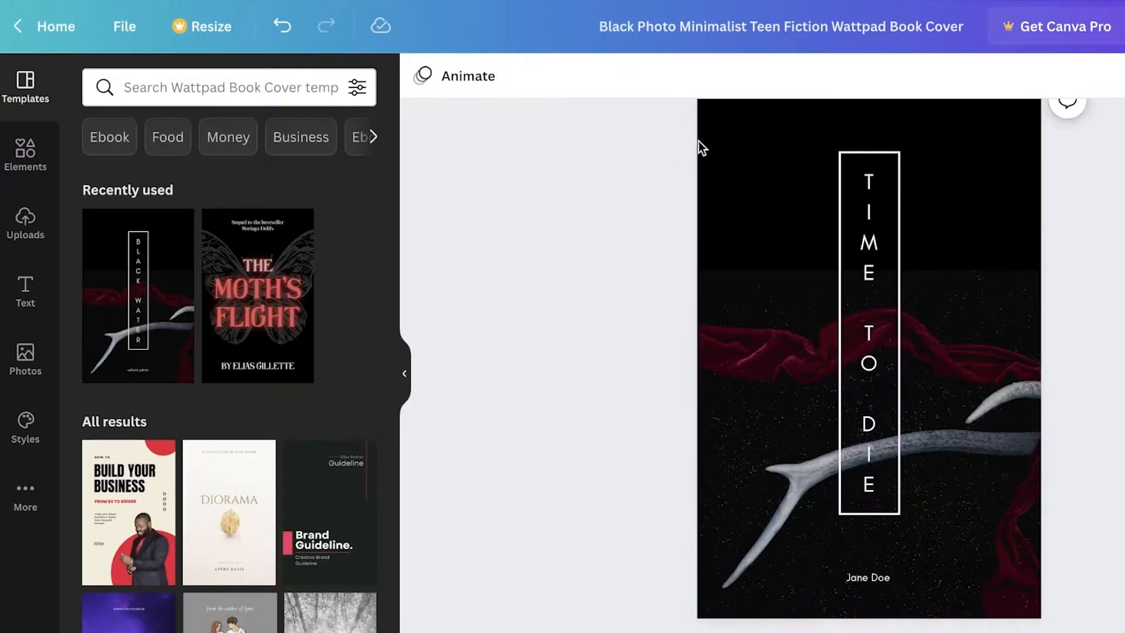
pyautogui.scroll(2, 996, 284)
pyautogui.scroll(-1, 869, 363)
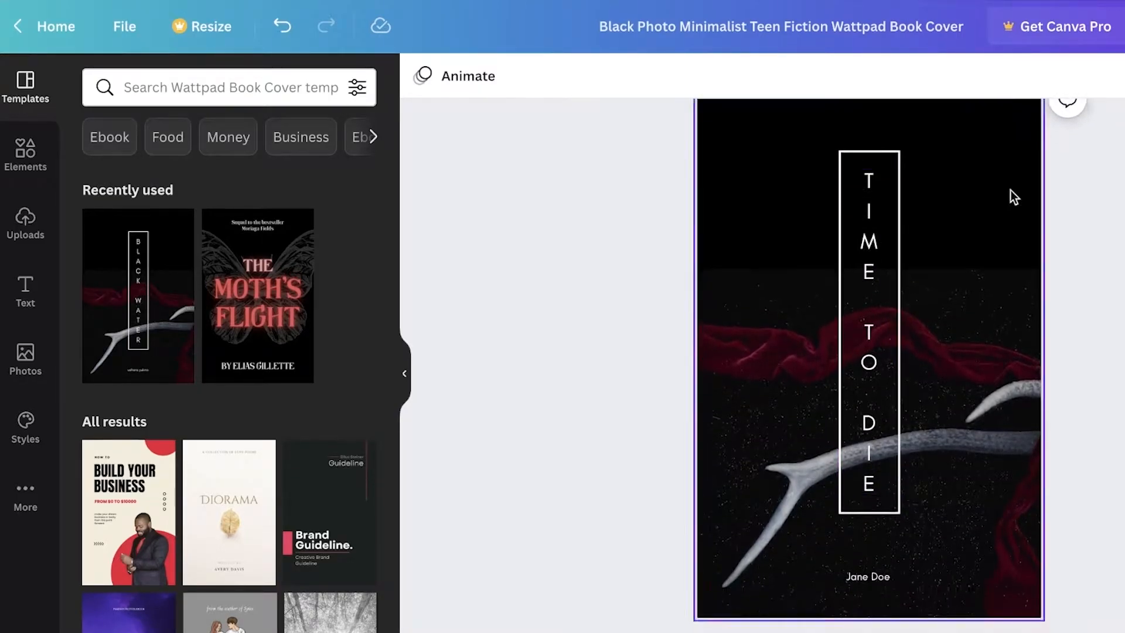
# Shift the cover's antler photo and try the Trippy "Trace" effect on it
pyautogui.click(1012, 362)
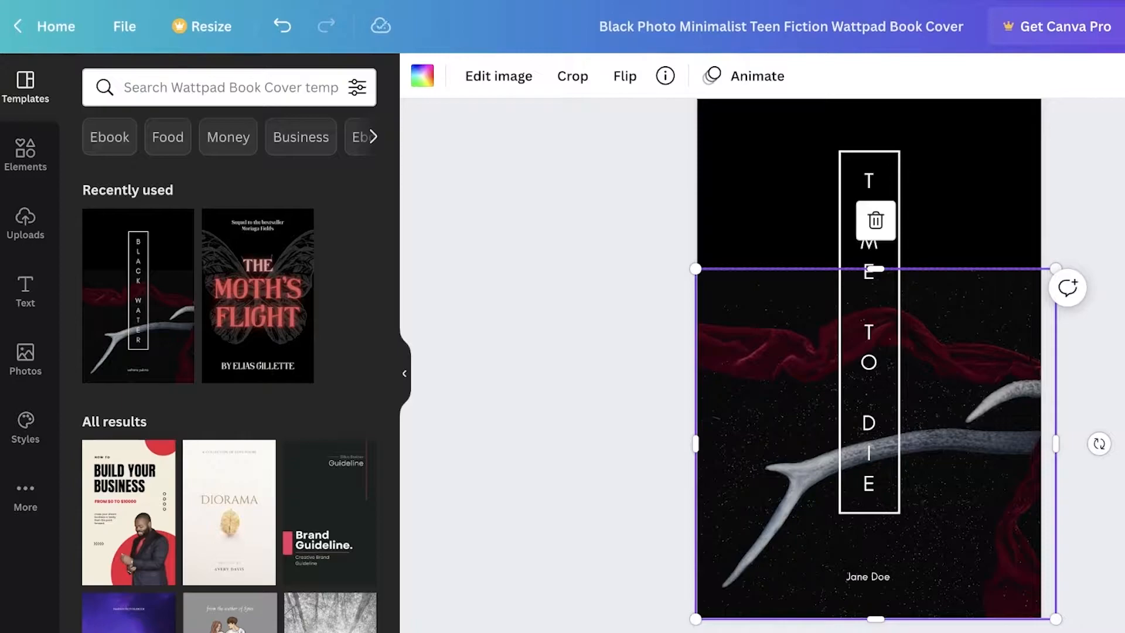
pyautogui.moveTo(996, 419); pyautogui.dragTo(1005, 366)
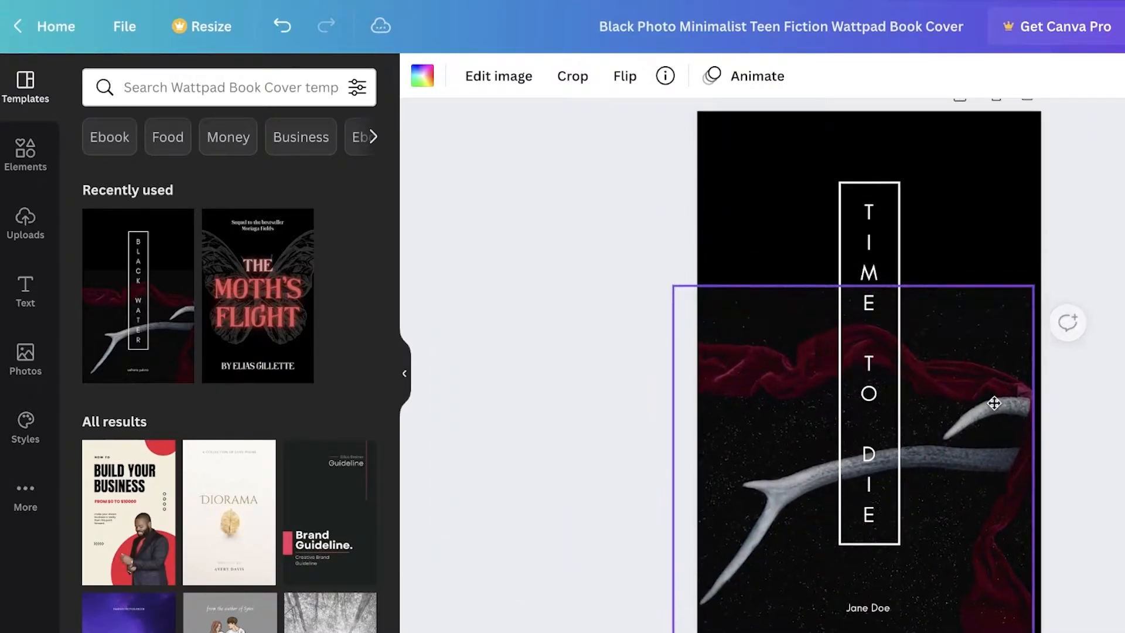
pyautogui.click(422, 75)
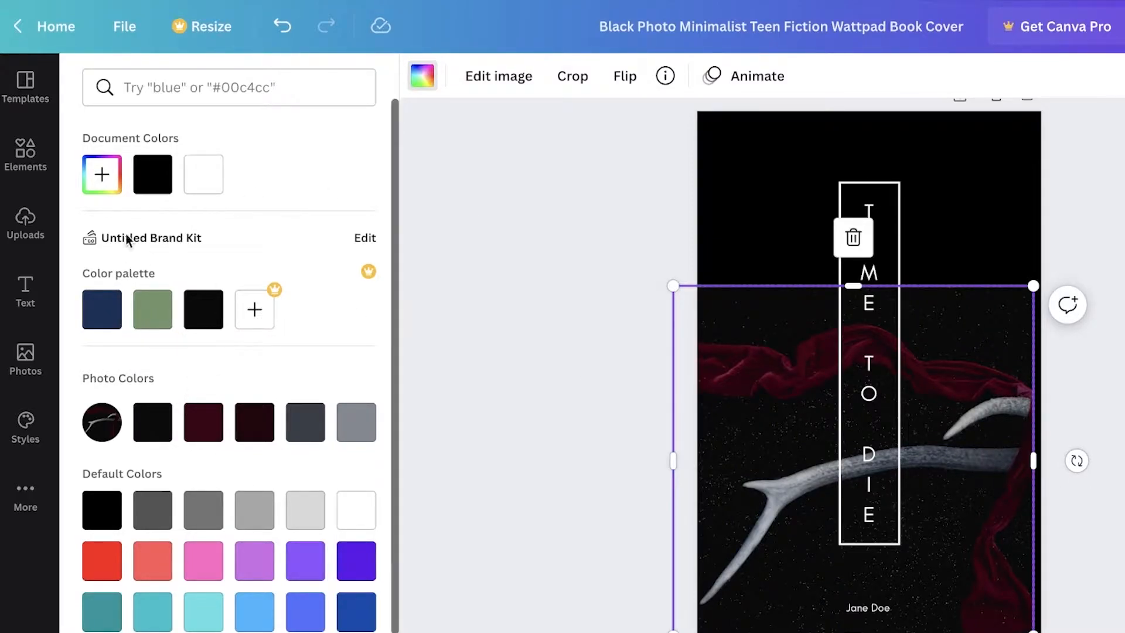
pyautogui.click(480, 82)
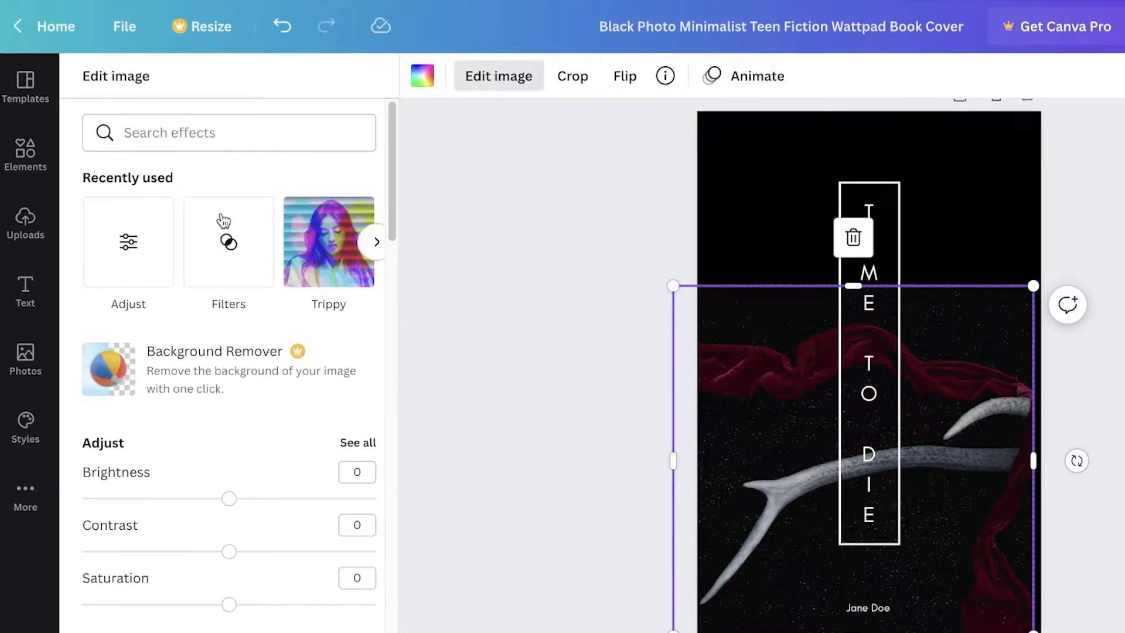
pyautogui.click(298, 250)
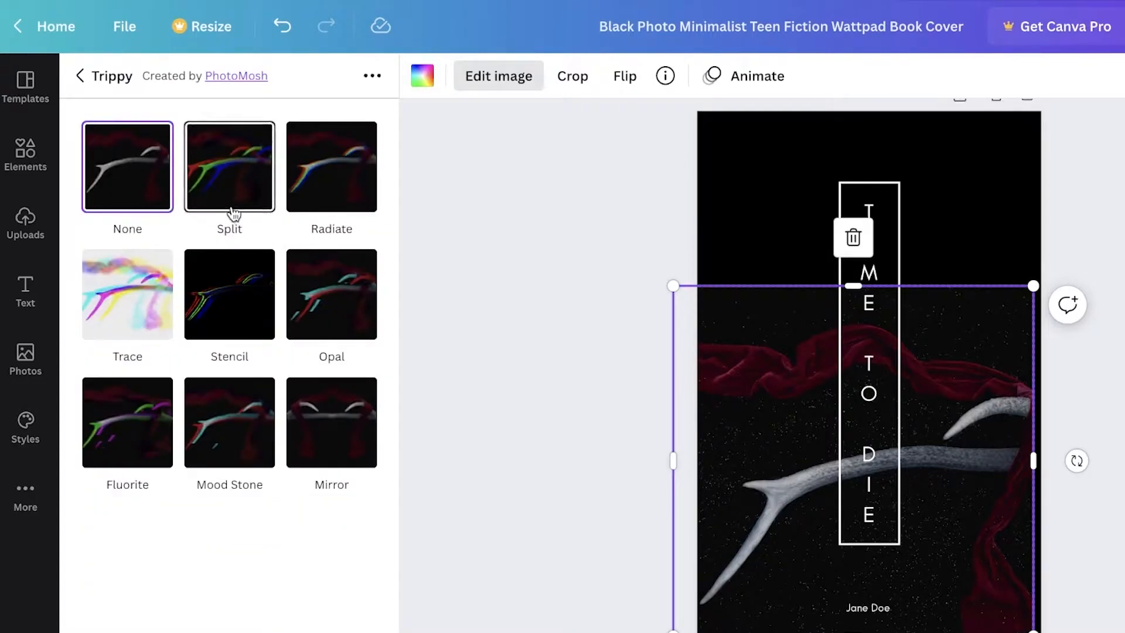
pyautogui.click(149, 270)
# Send the vertical title text to the back and remove the Trace effect from the antler photo
pyautogui.rightClick(839, 409)
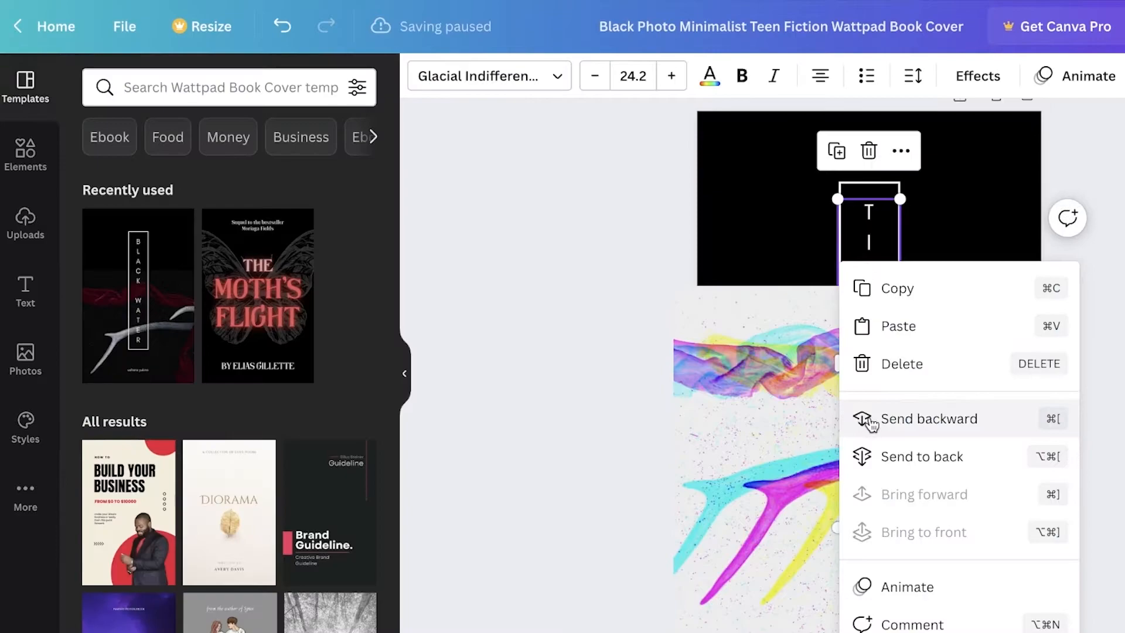
pyautogui.click(888, 451)
pyautogui.rightClick(980, 432)
pyautogui.click(1009, 415)
pyautogui.click(511, 76)
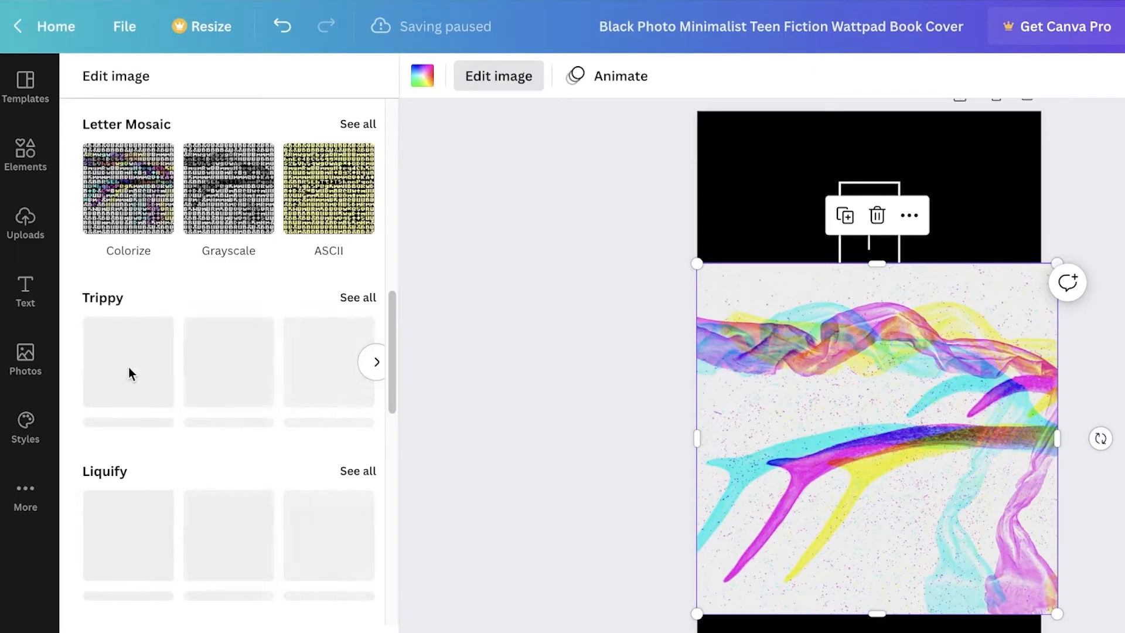
pyautogui.scroll(14, 127, 356)
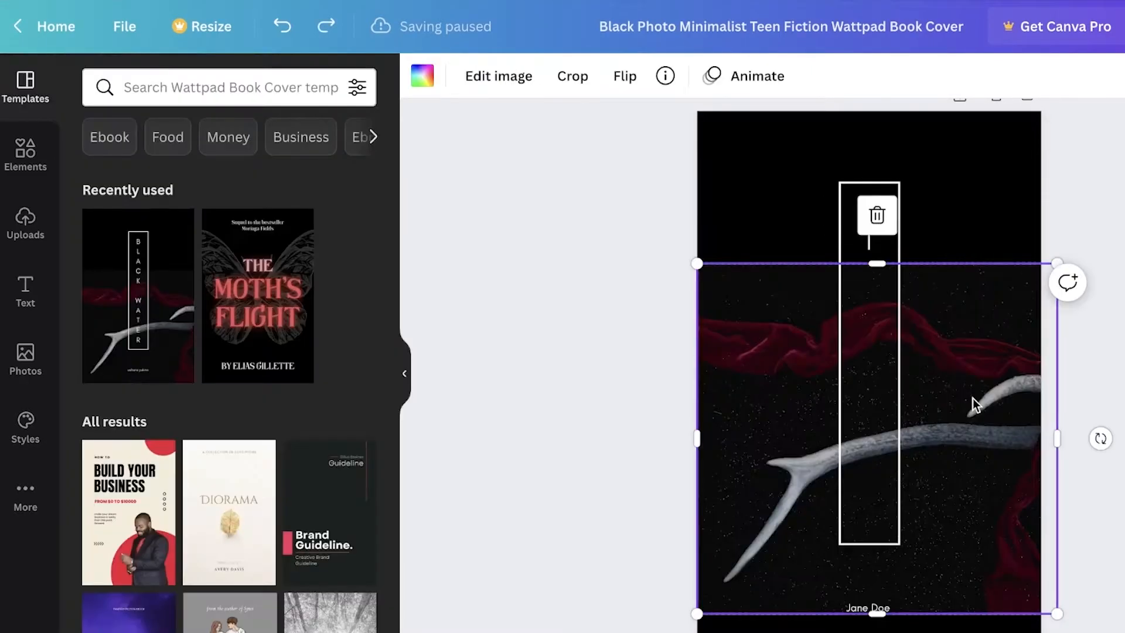
# Send the antler photo behind the title text and enlarge it to fill the entire cover
pyautogui.moveTo(973, 401); pyautogui.dragTo(957, 194)
pyautogui.rightClick(959, 201)
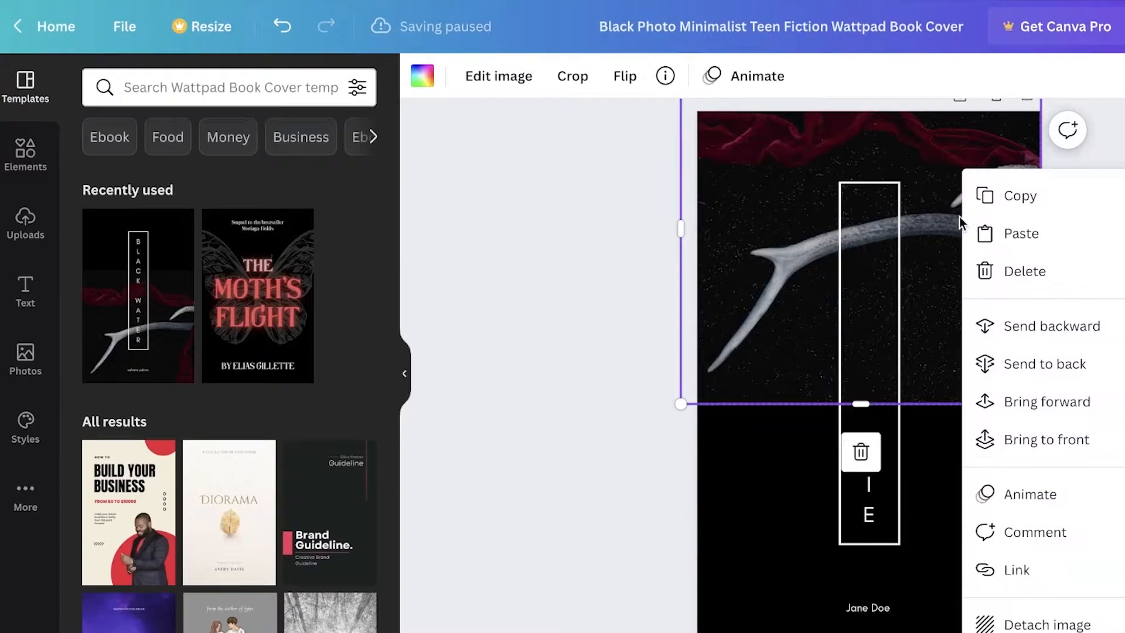
pyautogui.click(978, 327)
pyautogui.moveTo(1010, 328); pyautogui.dragTo(1005, 508)
pyautogui.moveTo(1041, 287); pyautogui.dragTo(1124, 76)
pyautogui.moveTo(974, 310); pyautogui.dragTo(938, 335)
pyautogui.click(1107, 349)
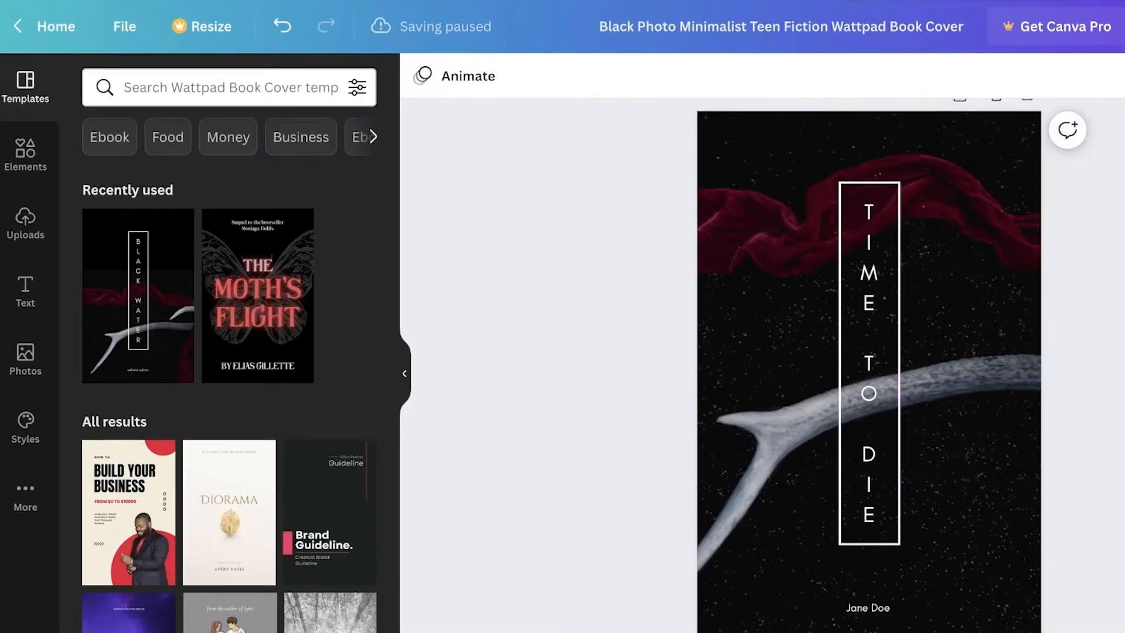
# Resize and reposition the cover's background photo so that the antler's lower tip fits inside the page
pyautogui.scroll(-2, 869, 363)
pyautogui.scroll(3, 869, 363)
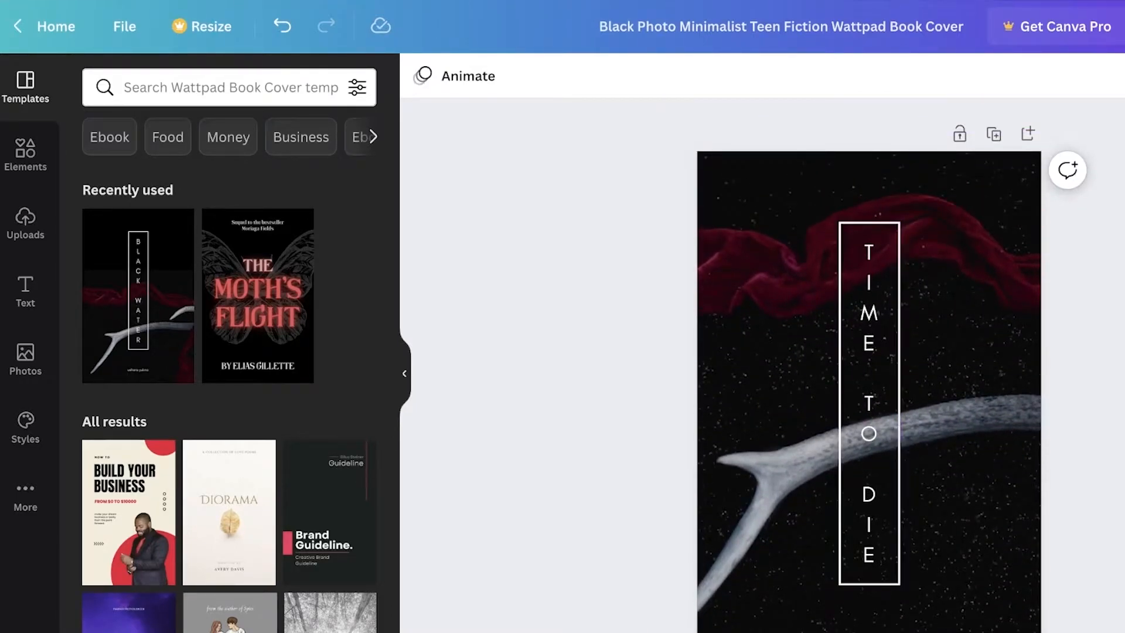
pyautogui.scroll(-2, 869, 363)
pyautogui.scroll(2, 869, 364)
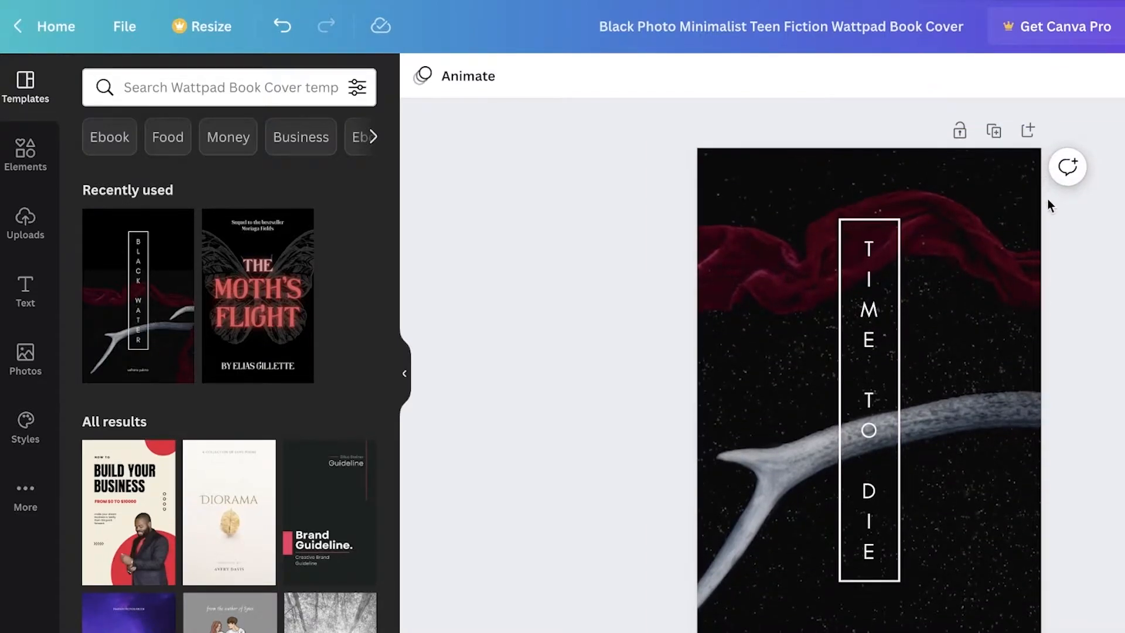
pyautogui.scroll(-1, 1044, 201)
pyautogui.click(1039, 169)
pyautogui.scroll(-2, 1039, 168)
pyautogui.moveTo(1123, 285); pyautogui.dragTo(1078, 273)
pyautogui.moveTo(944, 351); pyautogui.dragTo(958, 351)
pyautogui.click(1084, 351)
pyautogui.scroll(3, 943, 234)
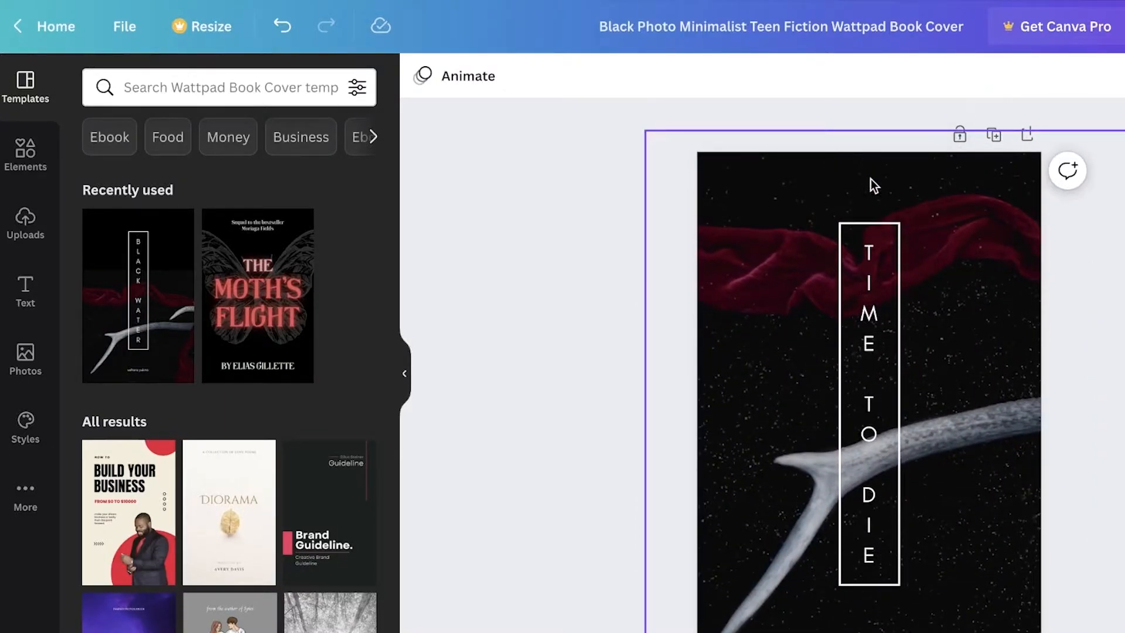
# Add a new page after the cover and set its background color to white
pyautogui.scroll(-2, 902, 363)
pyautogui.scroll(1, 902, 371)
pyautogui.scroll(1, 1015, 143)
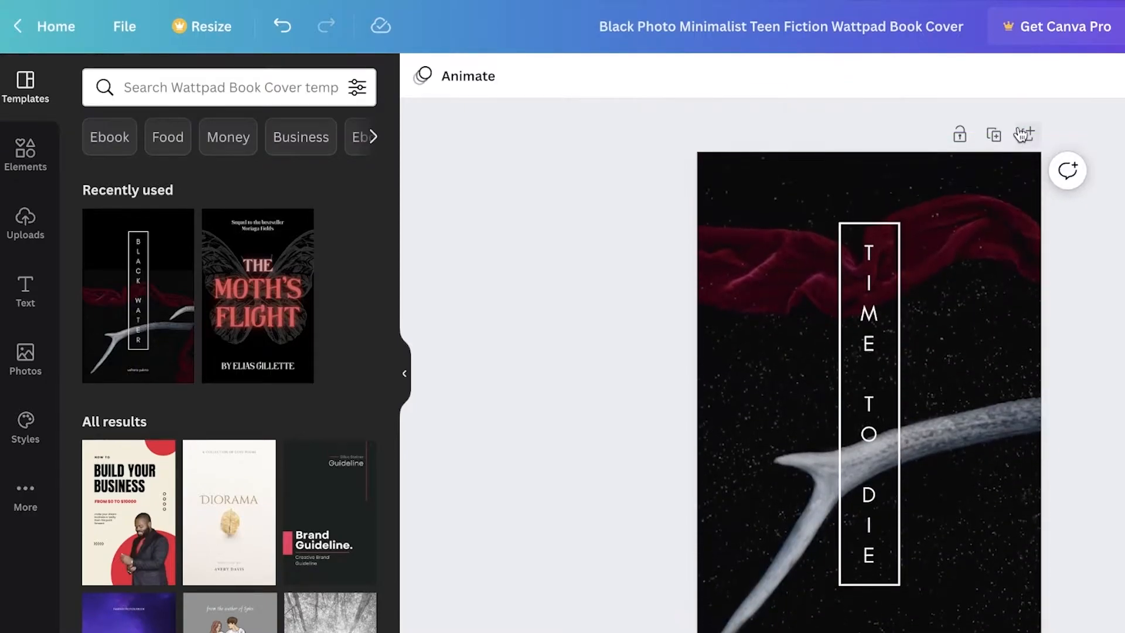
pyautogui.click(1025, 134)
pyautogui.scroll(-2, 995, 258)
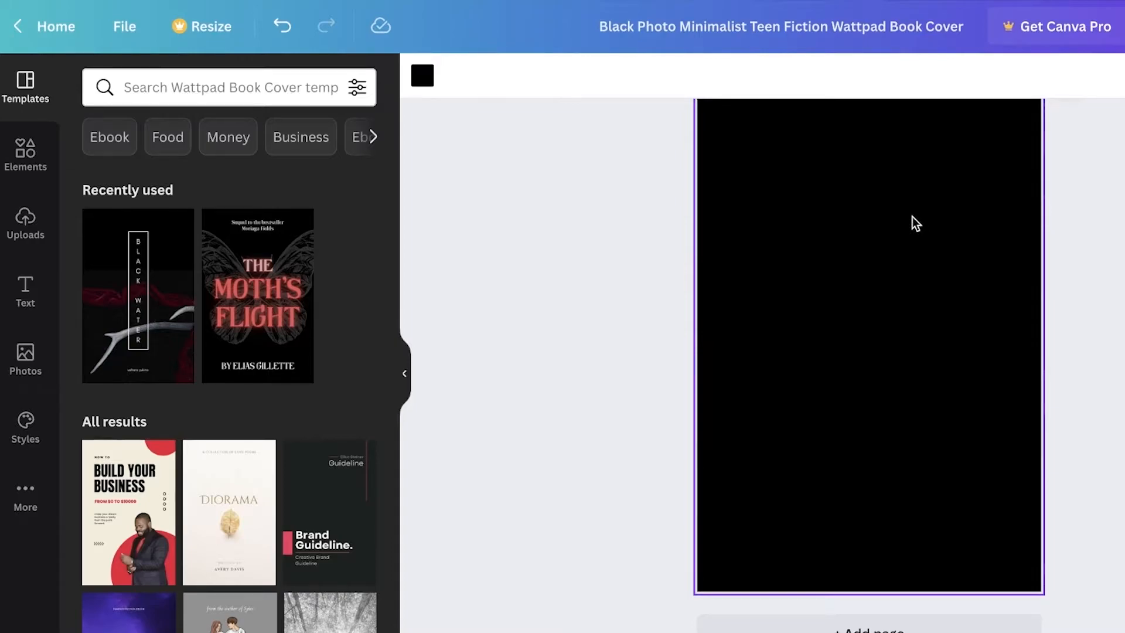
pyautogui.scroll(1, 908, 231)
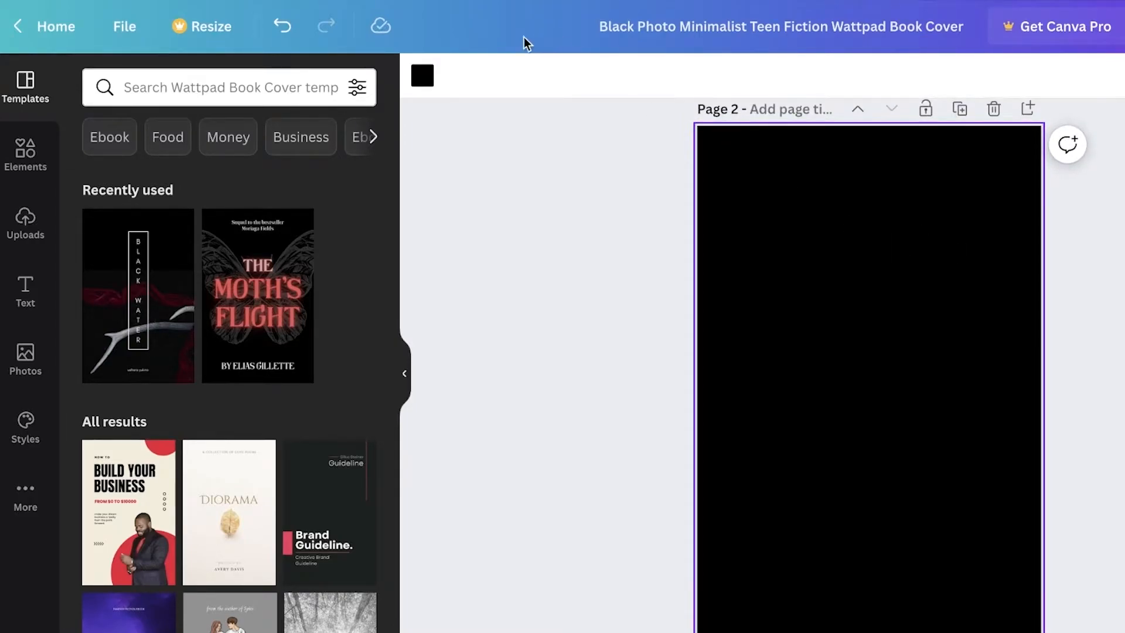
pyautogui.click(423, 76)
pyautogui.click(202, 175)
pyautogui.scroll(8, 868, 352)
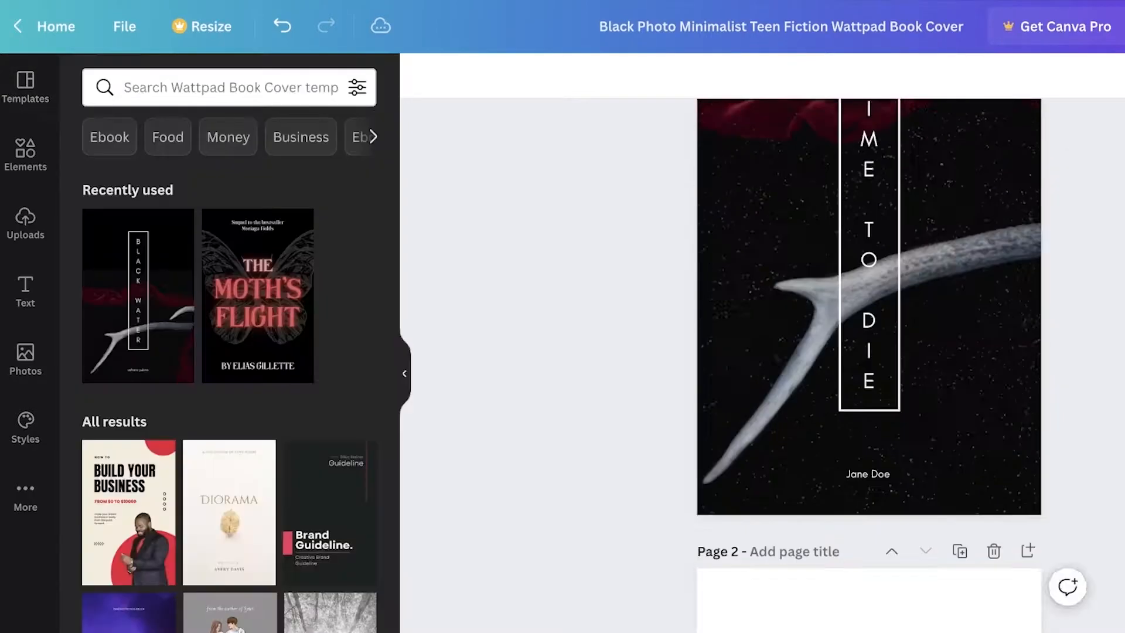
pyautogui.scroll(-8, 594, 235)
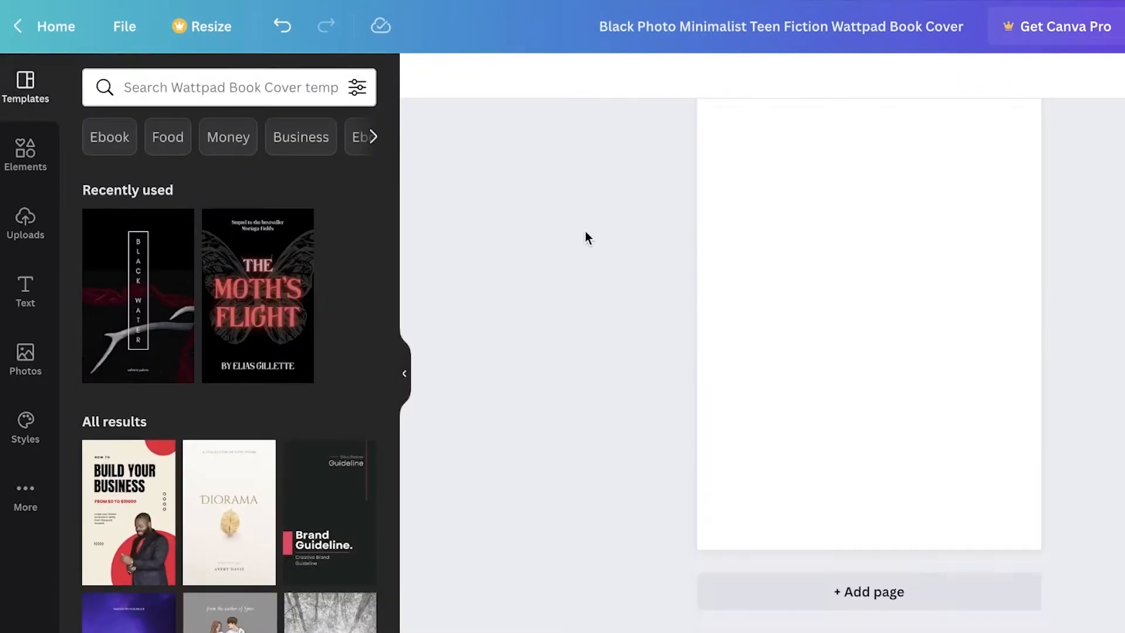
# Copy the antler photo from the cover and paste it onto page 2
pyautogui.scroll(3, 879, 310)
pyautogui.click(980, 139)
pyautogui.scroll(5, 976, 171)
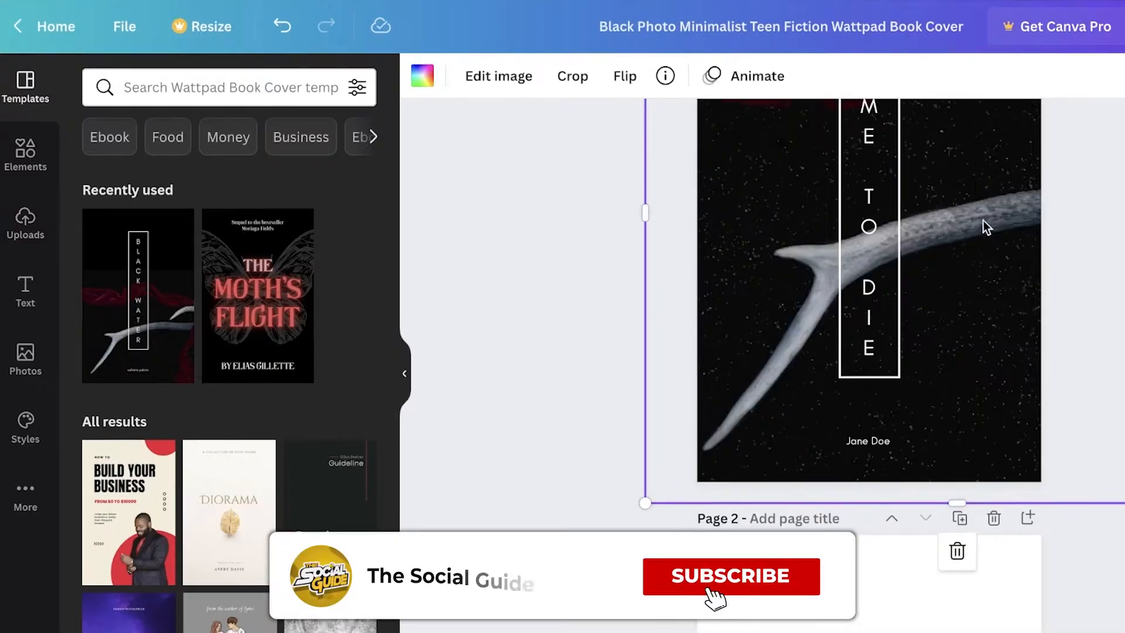
pyautogui.press('super+v')
# Position the pasted antler photo so that it covers all of page 2, matching the cover's layout
pyautogui.moveTo(965, 239); pyautogui.dragTo(922, 217)
pyautogui.scroll(-10, 943, 363)
pyautogui.scroll(8, 941, 240)
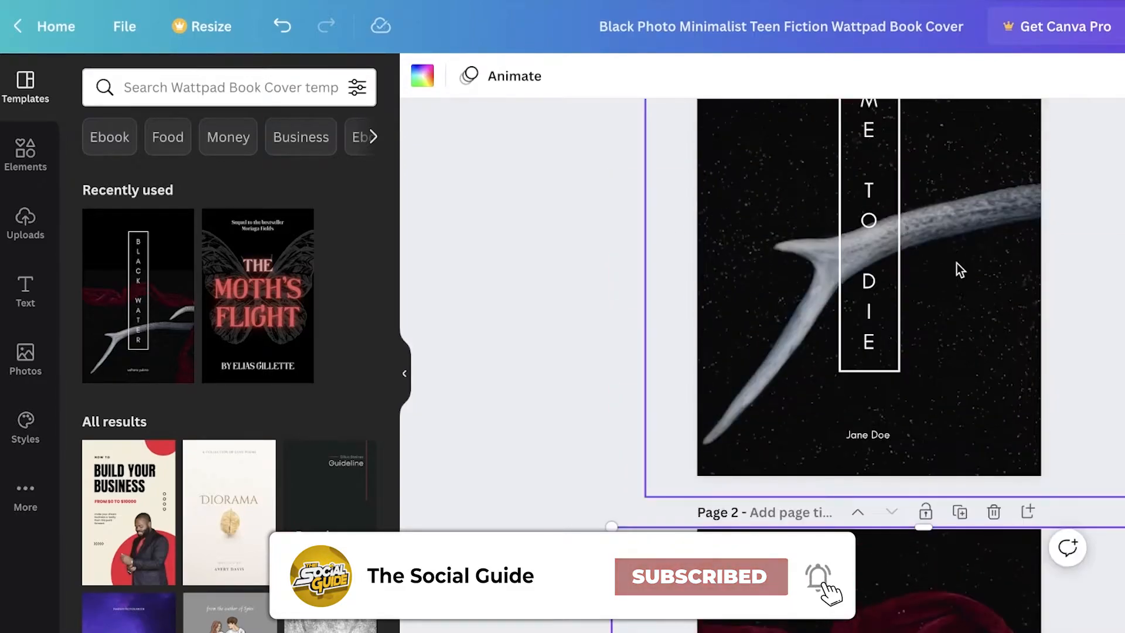
pyautogui.scroll(-4, 954, 262)
pyautogui.moveTo(914, 491); pyautogui.dragTo(901, 443)
pyautogui.scroll(-5, 899, 447)
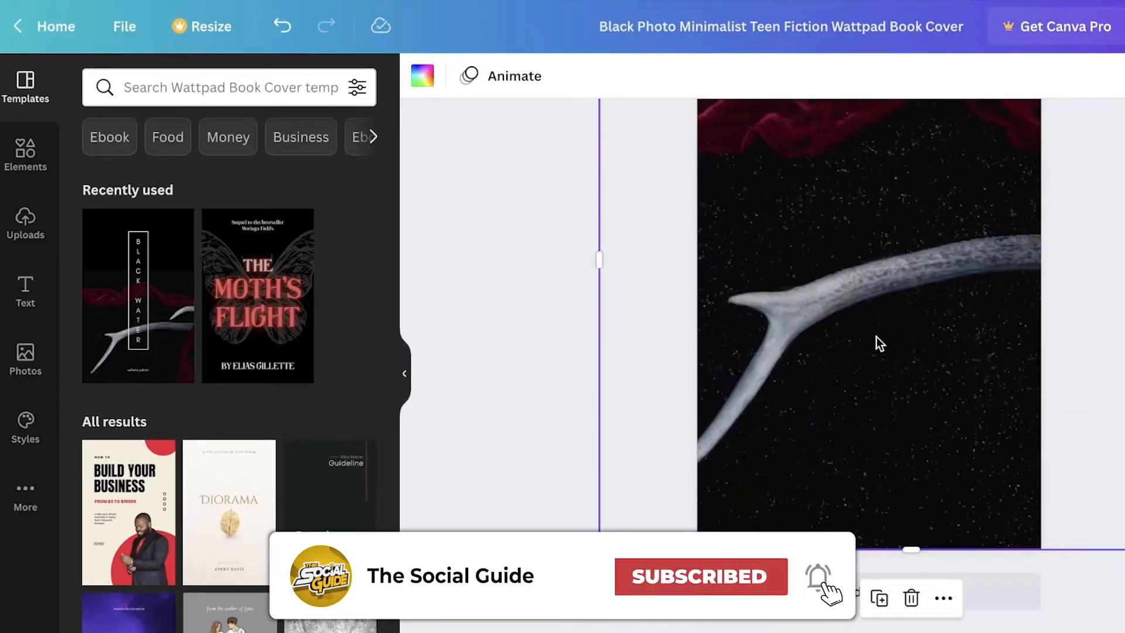
pyautogui.click(879, 342)
pyautogui.press('Left')
pyautogui.moveTo(904, 267); pyautogui.dragTo(909, 230)
pyautogui.scroll(1, 859, 234)
pyautogui.scroll(3, 1000, 316)
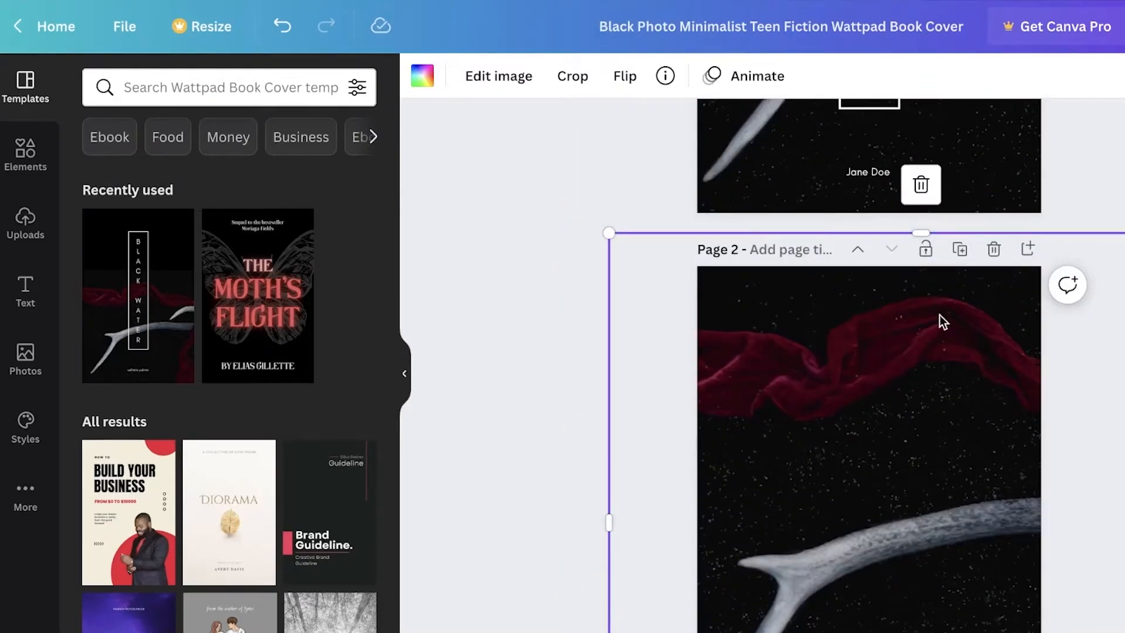
# Set the transparency of the antler photo on page 2 to 24
pyautogui.scroll(-3, 940, 316)
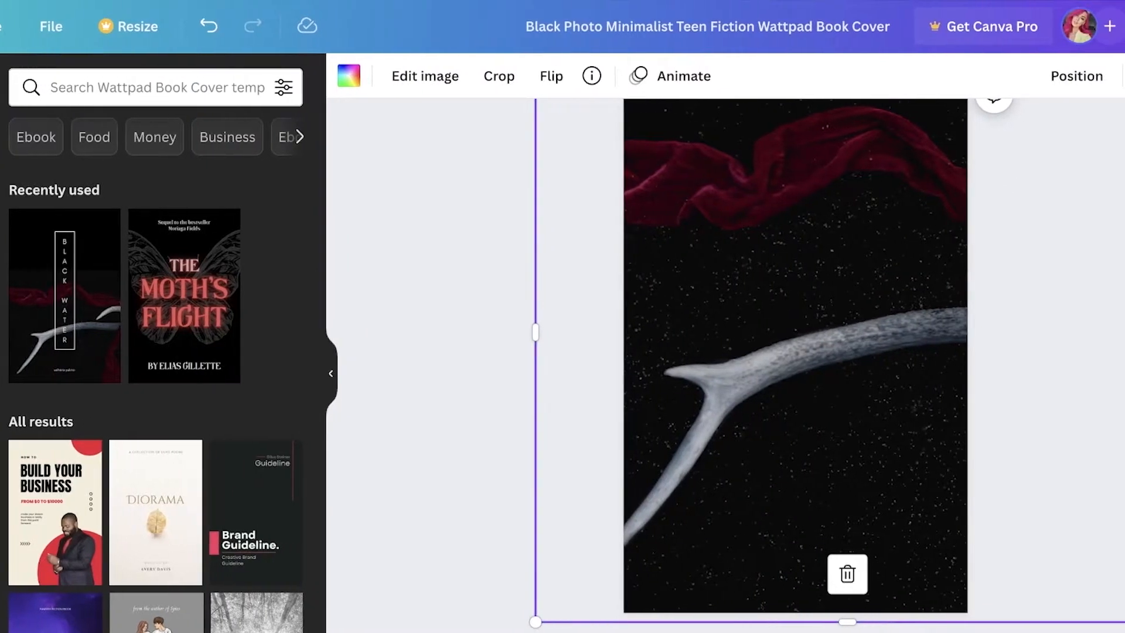
pyautogui.click(1036, 77)
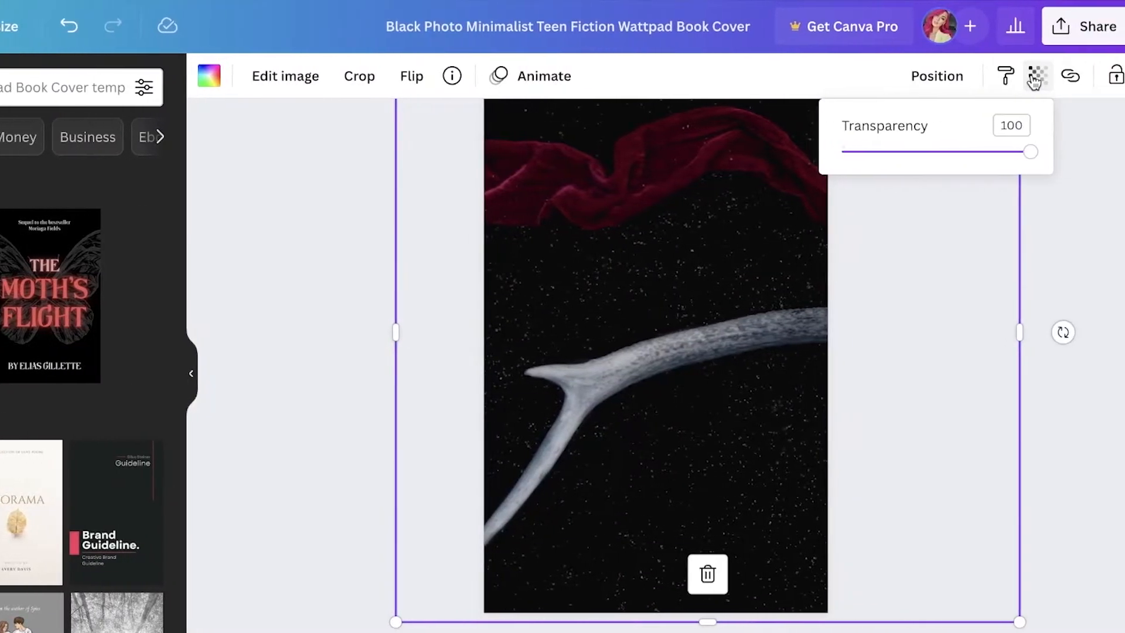
pyautogui.moveTo(1029, 151); pyautogui.dragTo(885, 150)
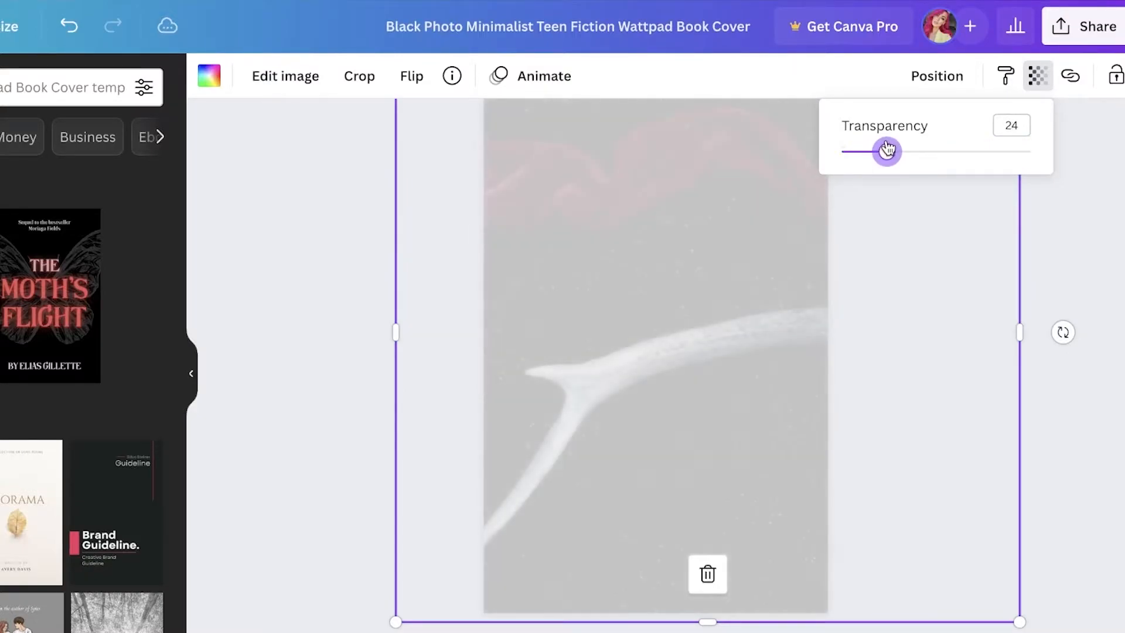
pyautogui.click(1102, 201)
# Nudge the faded antler photo slightly to the left on page 2 and deselect it
pyautogui.scroll(1, 972, 252)
pyautogui.click(401, 229)
pyautogui.moveTo(607, 251); pyautogui.dragTo(589, 255)
pyautogui.scroll(5, 862, 213)
pyautogui.scroll(-4, 912, 223)
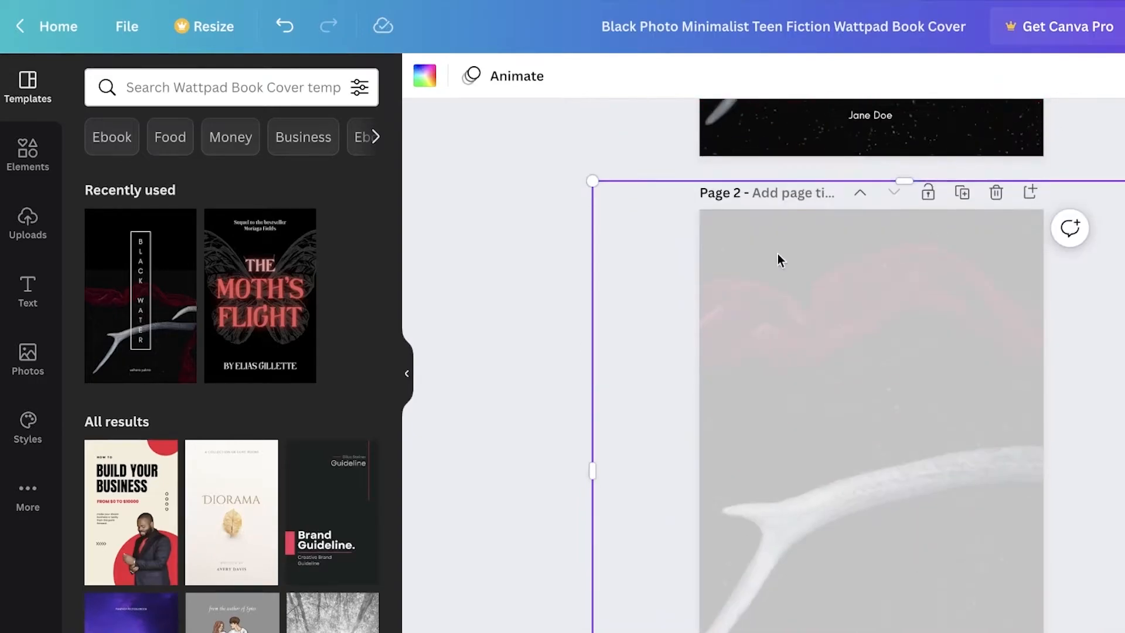
pyautogui.click(549, 332)
pyautogui.scroll(-1, 549, 333)
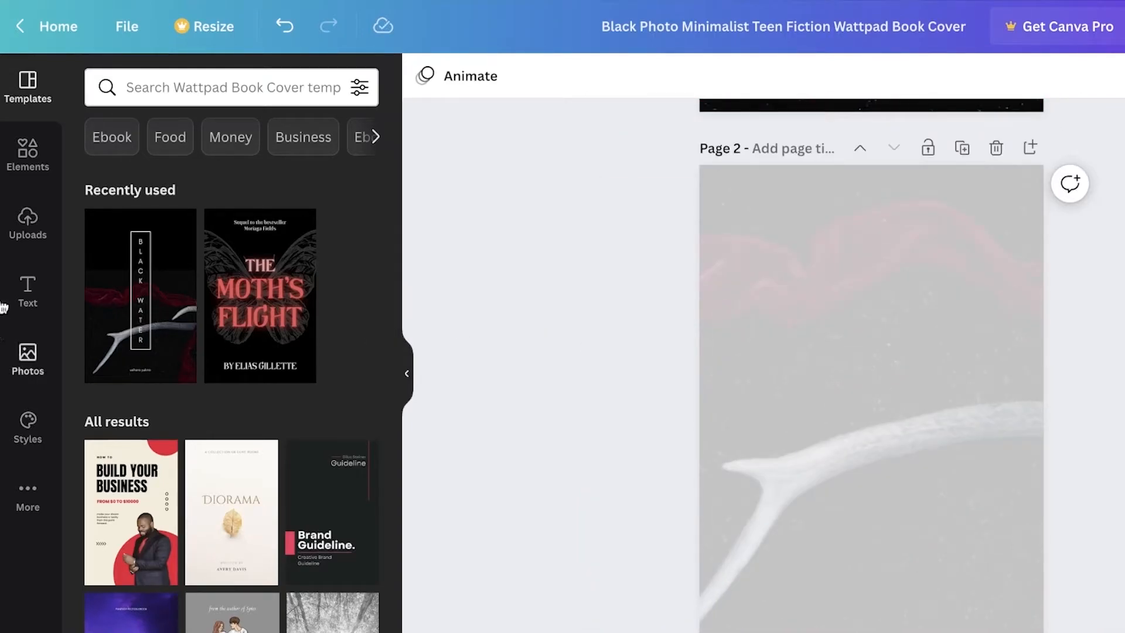
# Duplicate the cover's title together with its frame and move the copy onto page 2
pyautogui.click(40, 170)
pyautogui.scroll(10, 667, 265)
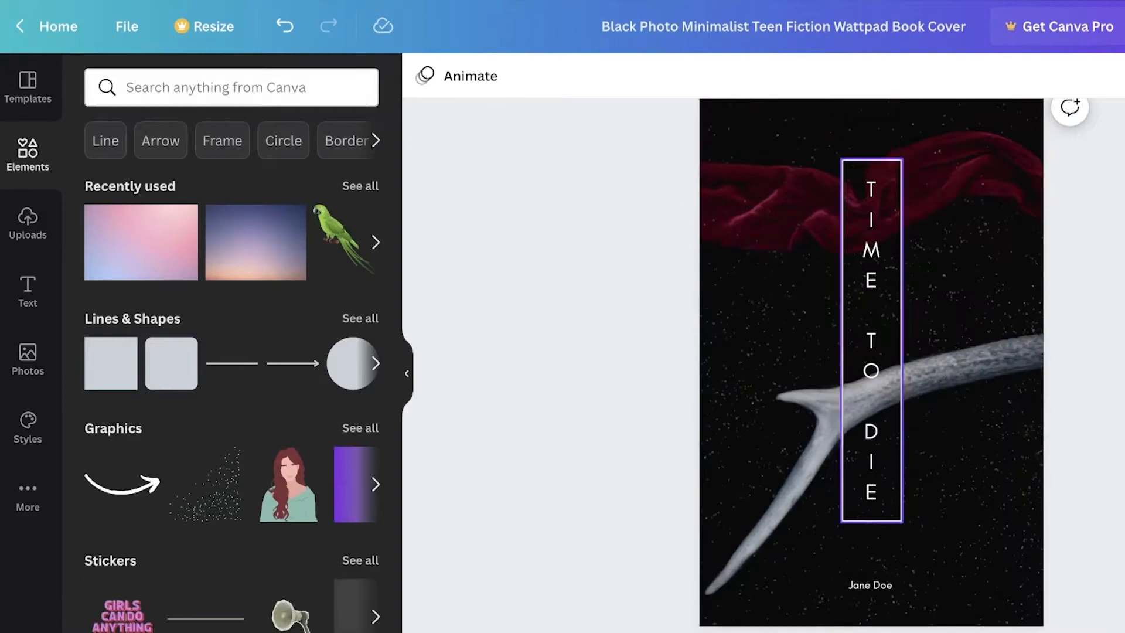
pyautogui.click(1026, 238)
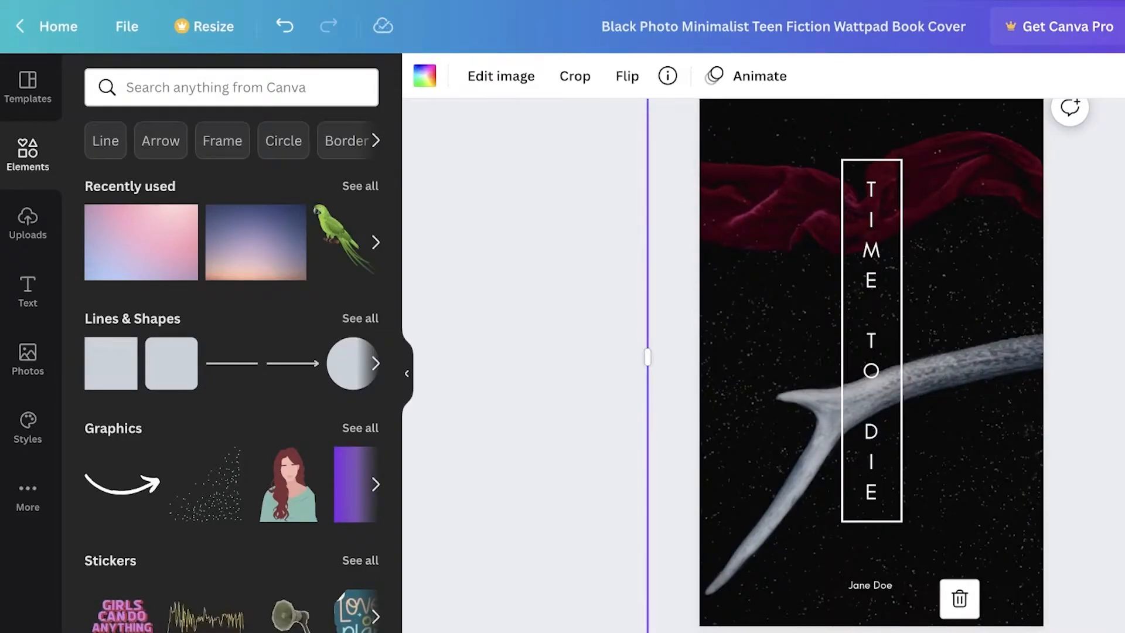
pyautogui.click(1095, 340)
pyautogui.scroll(-4, 940, 371)
pyautogui.scroll(1, 856, 379)
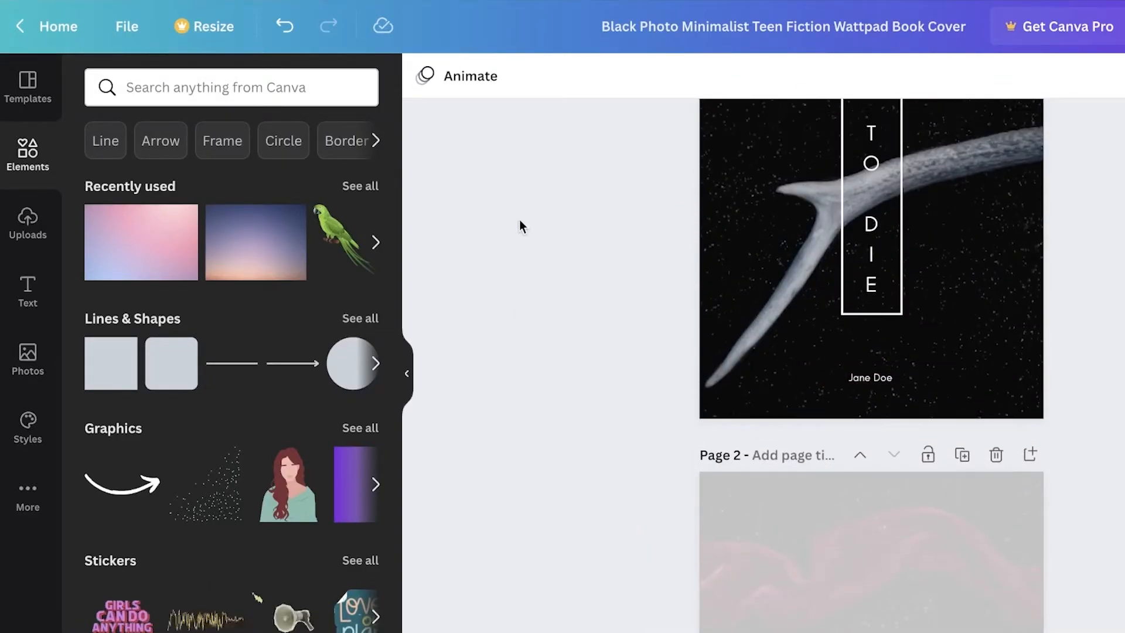
pyautogui.scroll(1, 929, 302)
pyautogui.moveTo(734, 198); pyautogui.dragTo(939, 279)
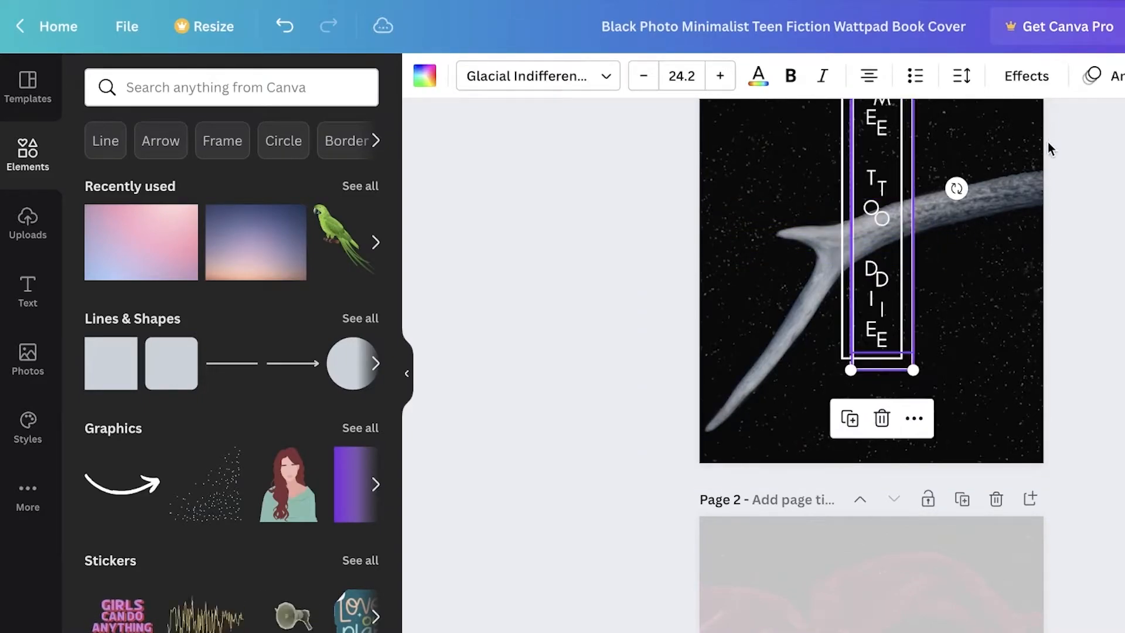
pyautogui.moveTo(879, 222); pyautogui.dragTo(869, 354)
pyautogui.scroll(1, 870, 358)
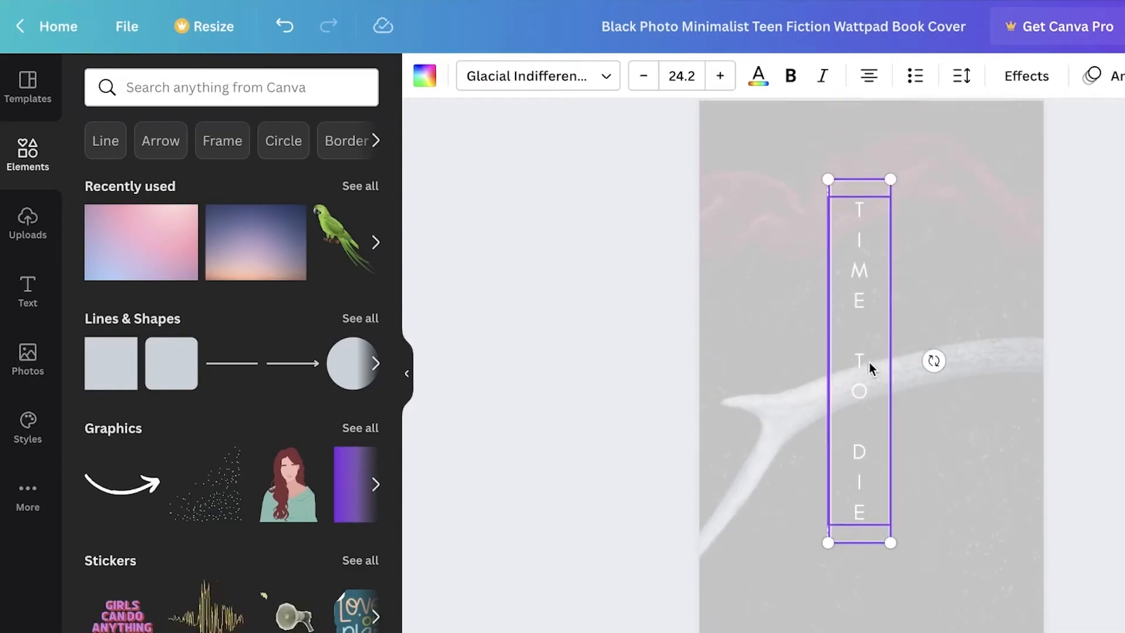
# Reshape the copied frame on page 2 into a short rectangle spanning nearly the full page width
pyautogui.click(892, 334)
pyautogui.click(875, 311)
pyautogui.moveTo(890, 365); pyautogui.dragTo(1035, 364)
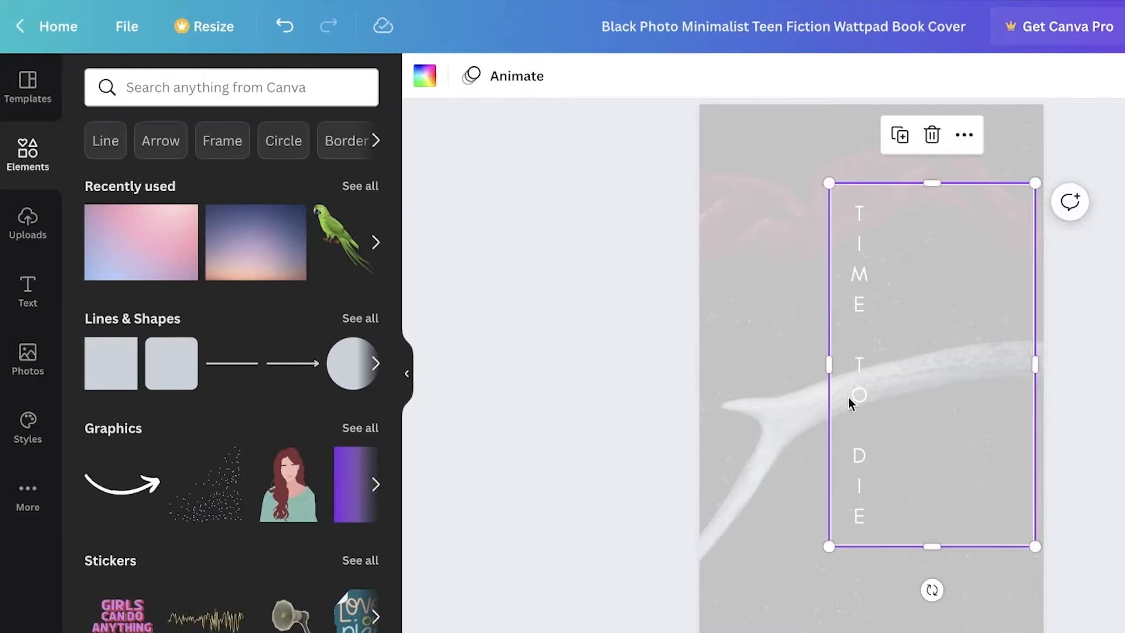
pyautogui.moveTo(826, 361); pyautogui.dragTo(720, 360)
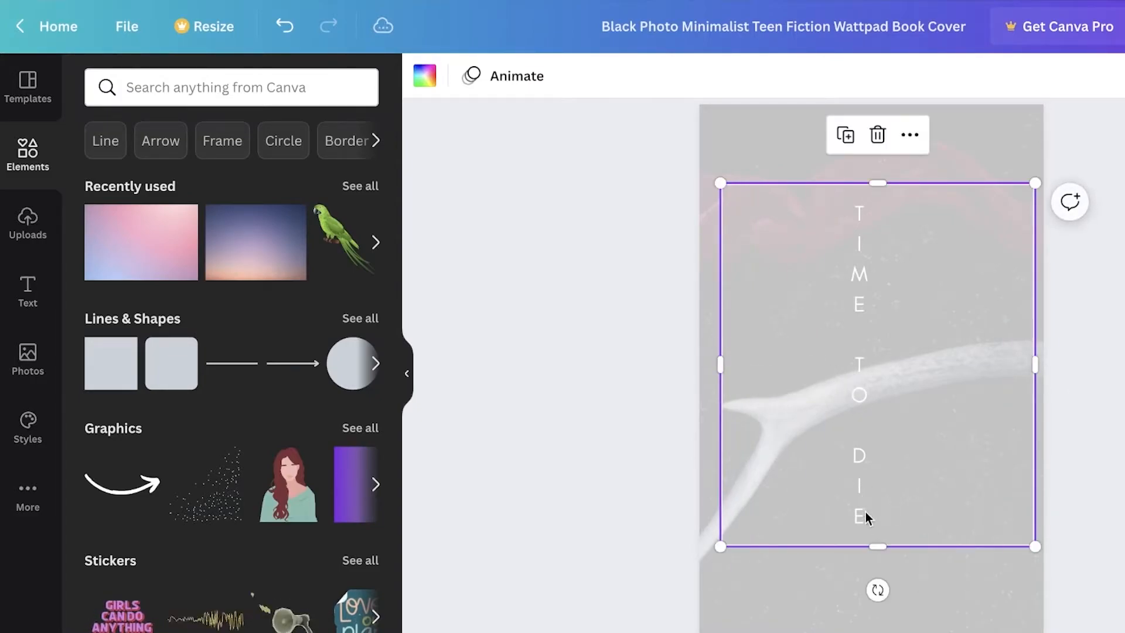
pyautogui.moveTo(877, 545); pyautogui.dragTo(823, 228)
# Widen the copied title's text box on page 2 and replace its text with INTERFACE on one line
pyautogui.click(866, 337)
pyautogui.moveTo(890, 365); pyautogui.dragTo(1009, 364)
pyautogui.moveTo(847, 368); pyautogui.dragTo(732, 365)
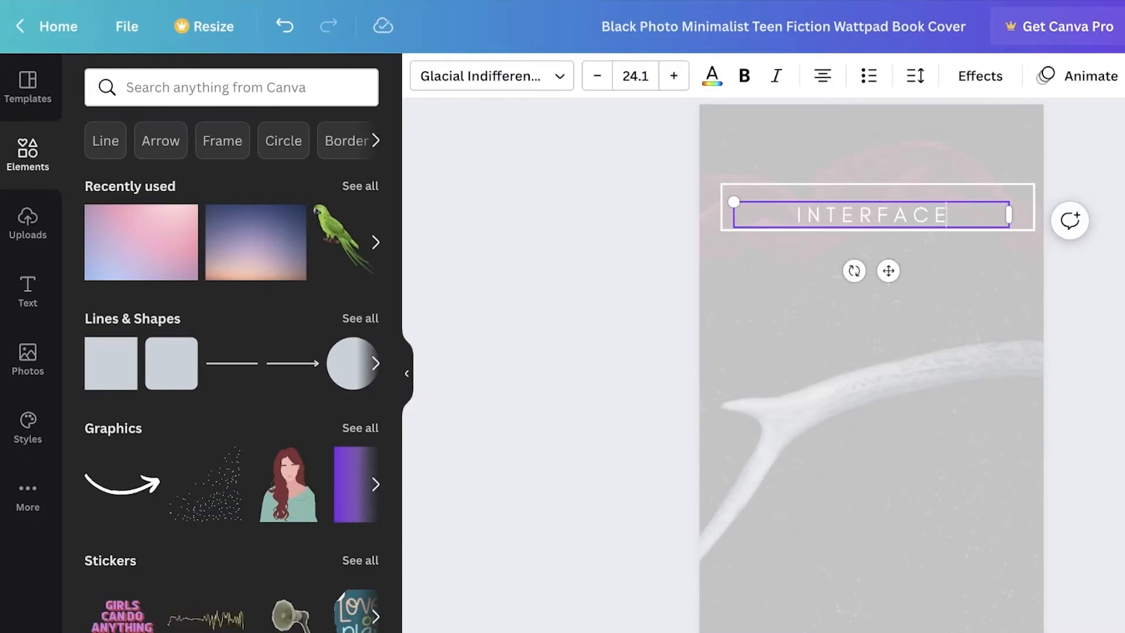
pyautogui.click(644, 270)
# Fit the white frame around INTERFACE and move frame and text together up near the top edge of page 2
pyautogui.moveTo(849, 219); pyautogui.dragTo(848, 221)
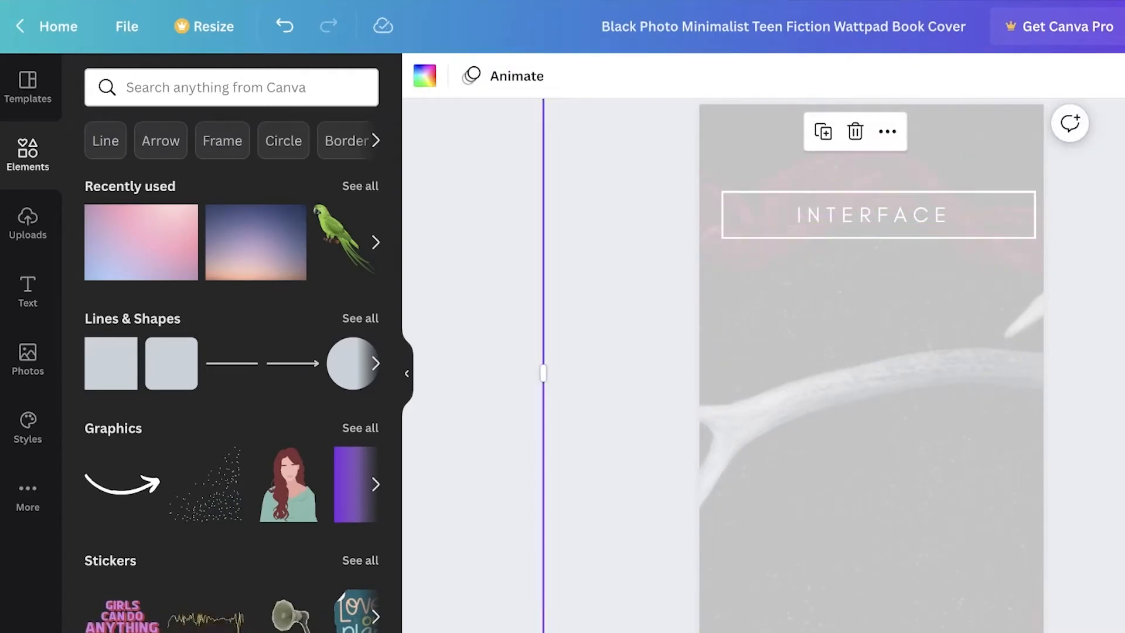
pyautogui.click(645, 269)
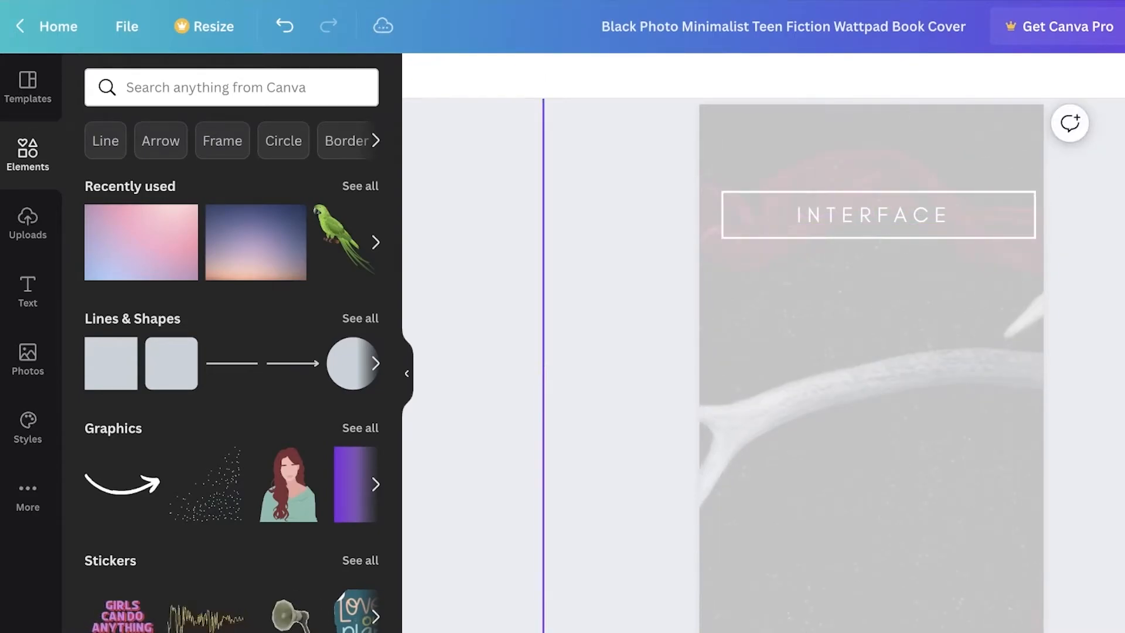
pyautogui.click(826, 224)
pyautogui.moveTo(844, 200); pyautogui.dragTo(860, 162)
pyautogui.click(1062, 170)
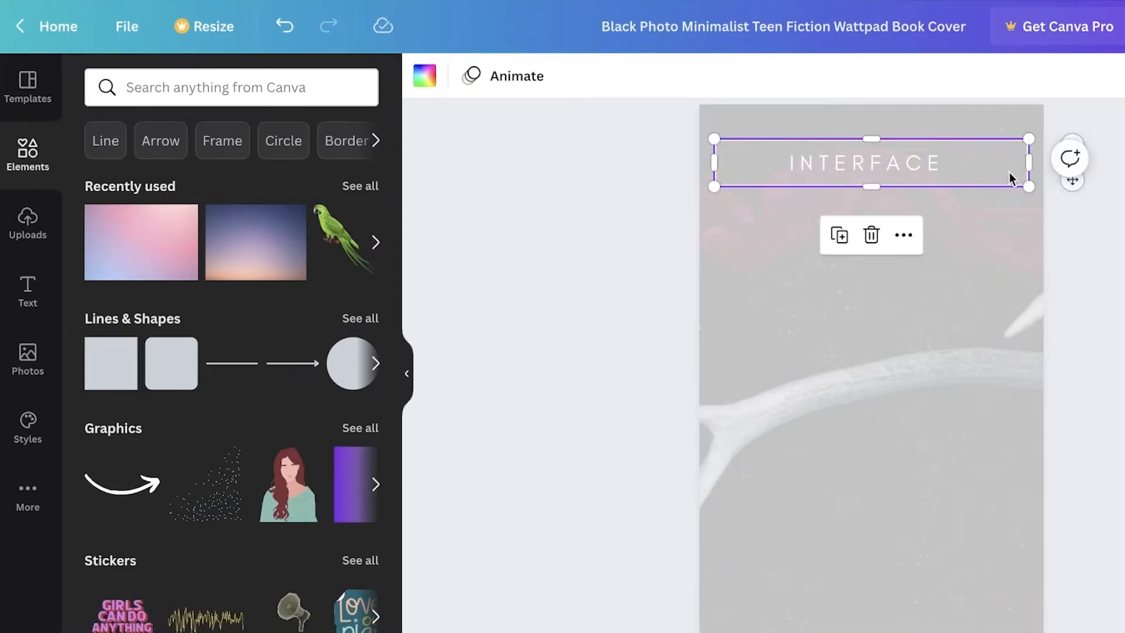
pyautogui.press('Escape')
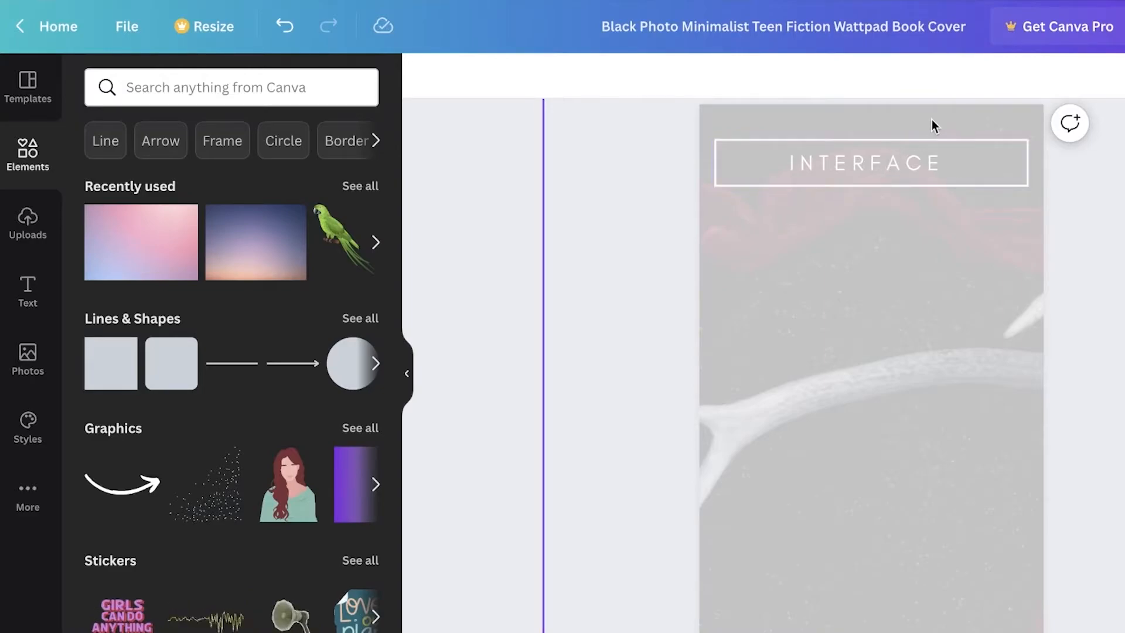
# Center the INTERFACE text horizontally on page 2 and place the frame back around it
pyautogui.click(916, 172)
pyautogui.click(972, 329)
pyautogui.click(902, 164)
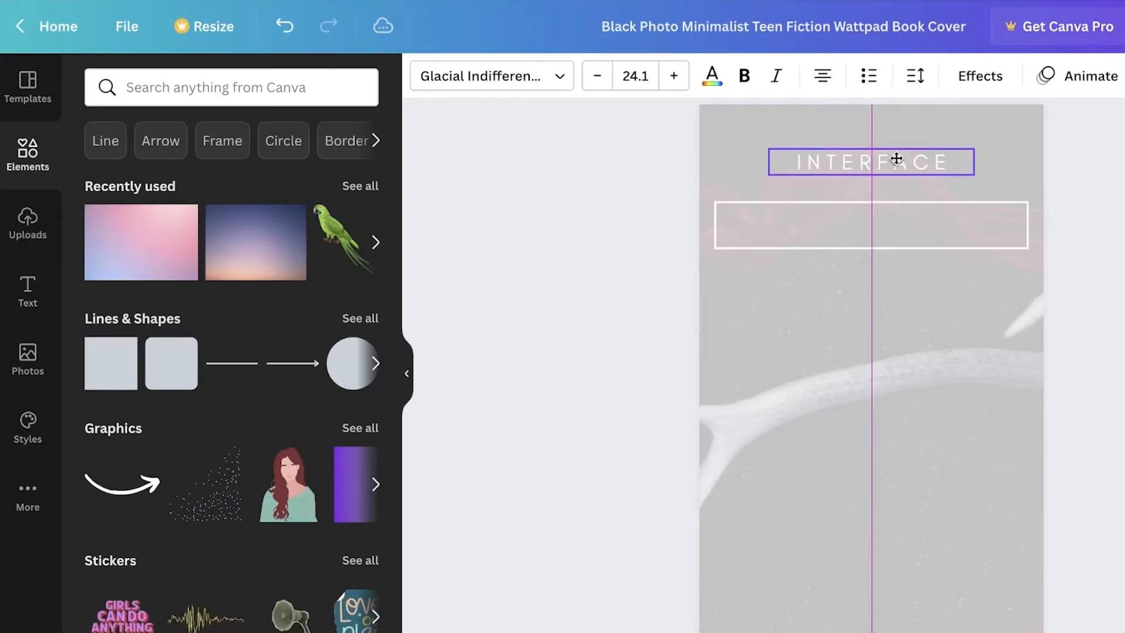
pyautogui.moveTo(897, 159); pyautogui.dragTo(897, 158)
pyautogui.click(937, 216)
pyautogui.moveTo(938, 217); pyautogui.dragTo(943, 147)
pyautogui.click(1111, 176)
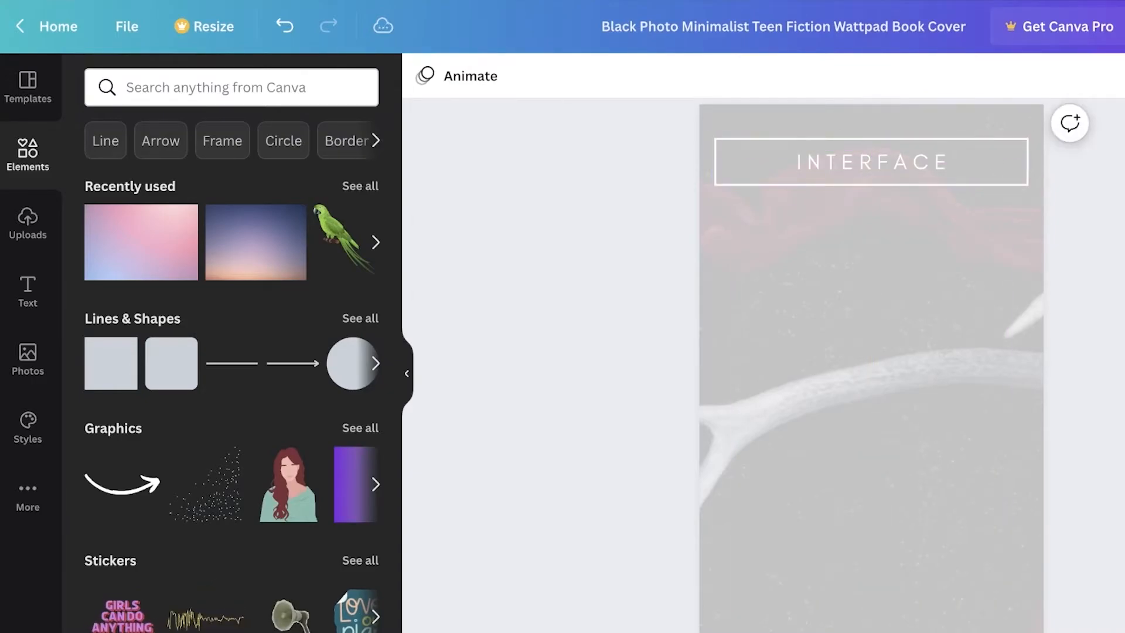
# Recolor the frame around INTERFACE with the black from the photo colors
pyautogui.scroll(1, 872, 351)
pyautogui.scroll(-1, 871, 352)
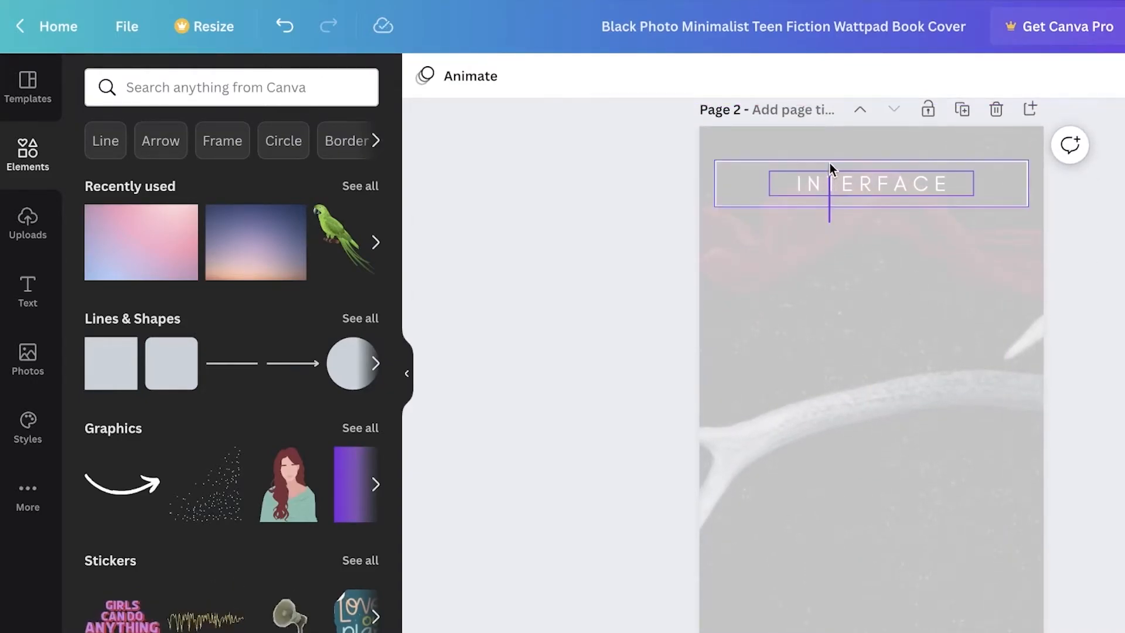
pyautogui.click(828, 167)
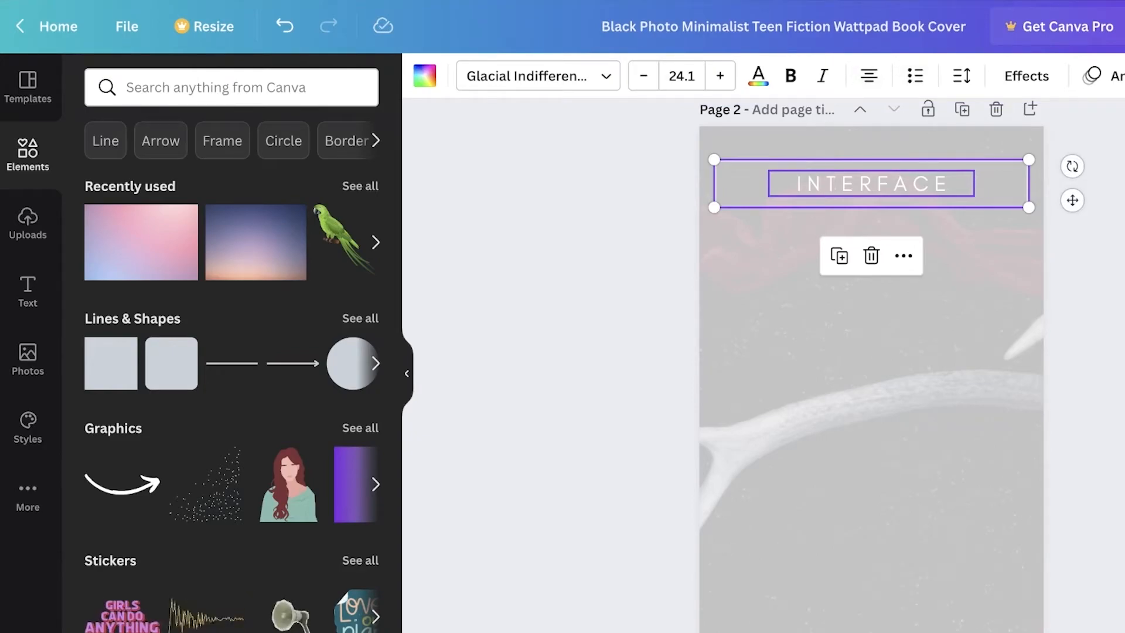
pyautogui.click(1124, 76)
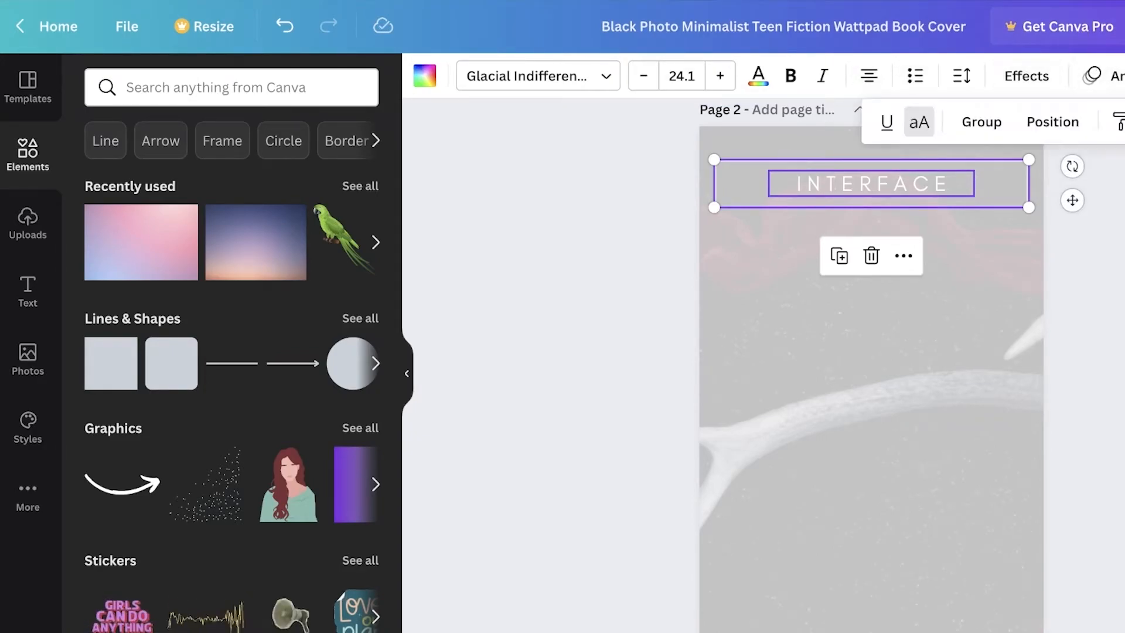
pyautogui.click(846, 106)
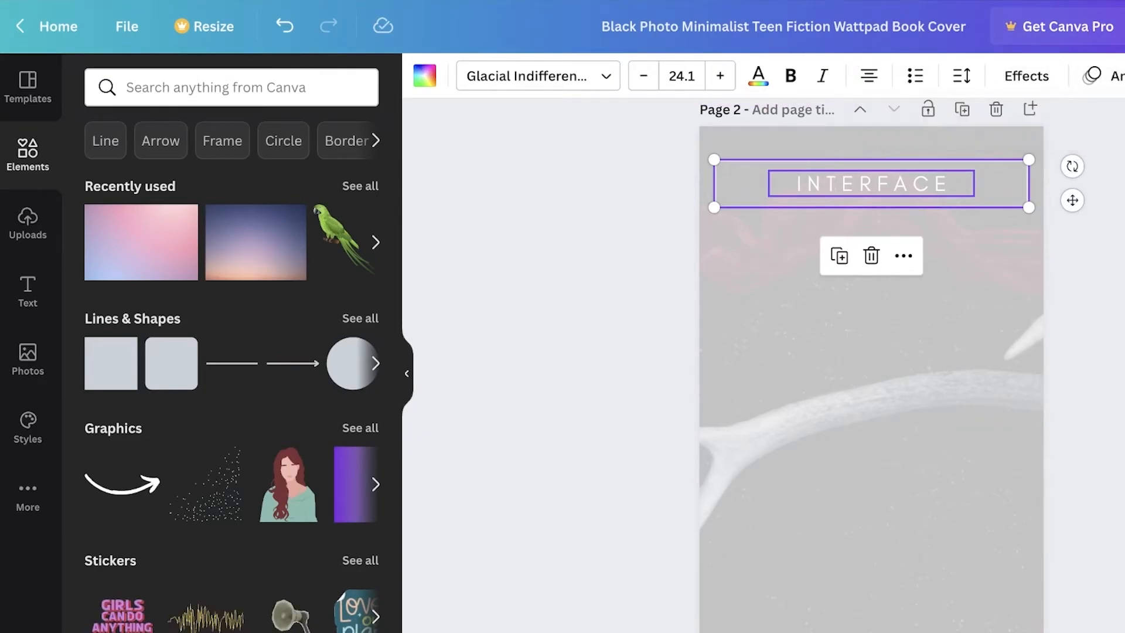
pyautogui.click(863, 180)
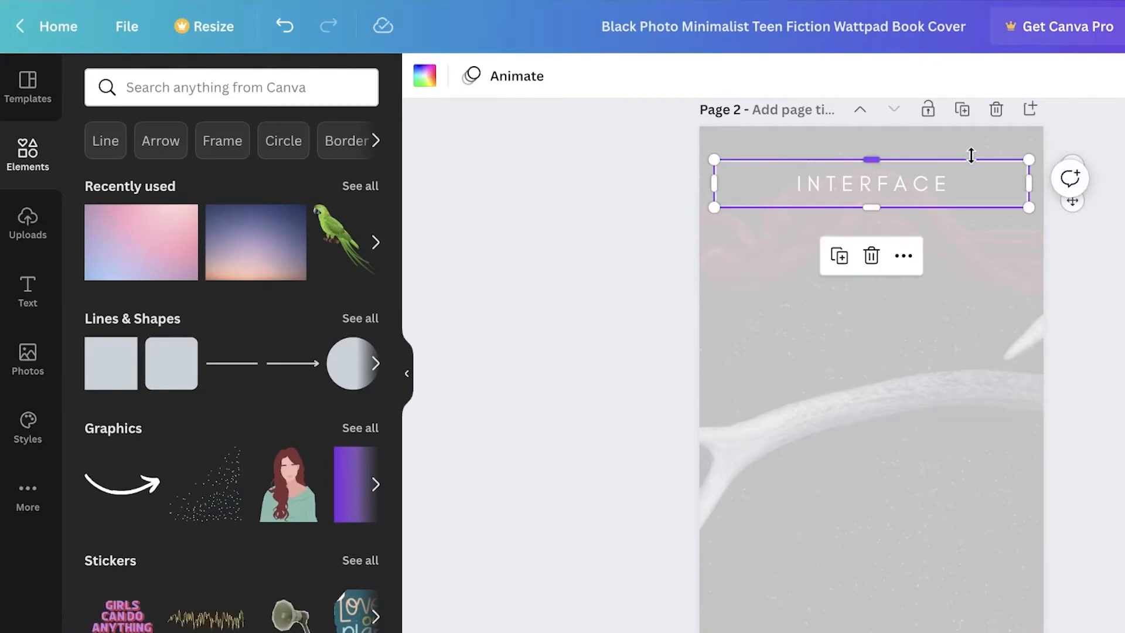
pyautogui.click(423, 74)
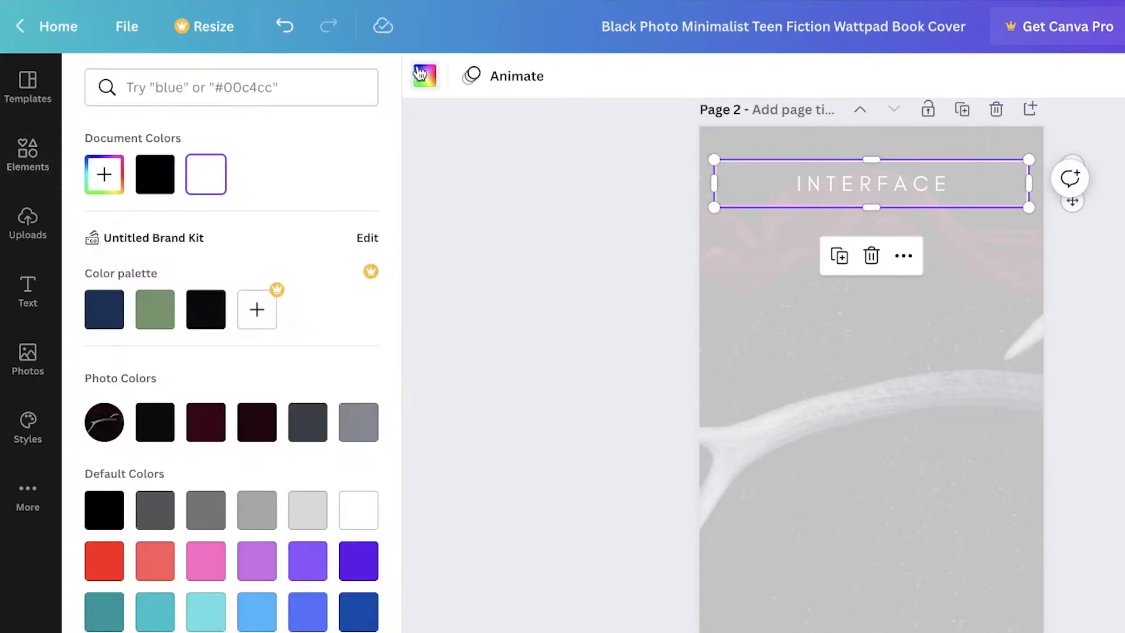
pyautogui.click(155, 419)
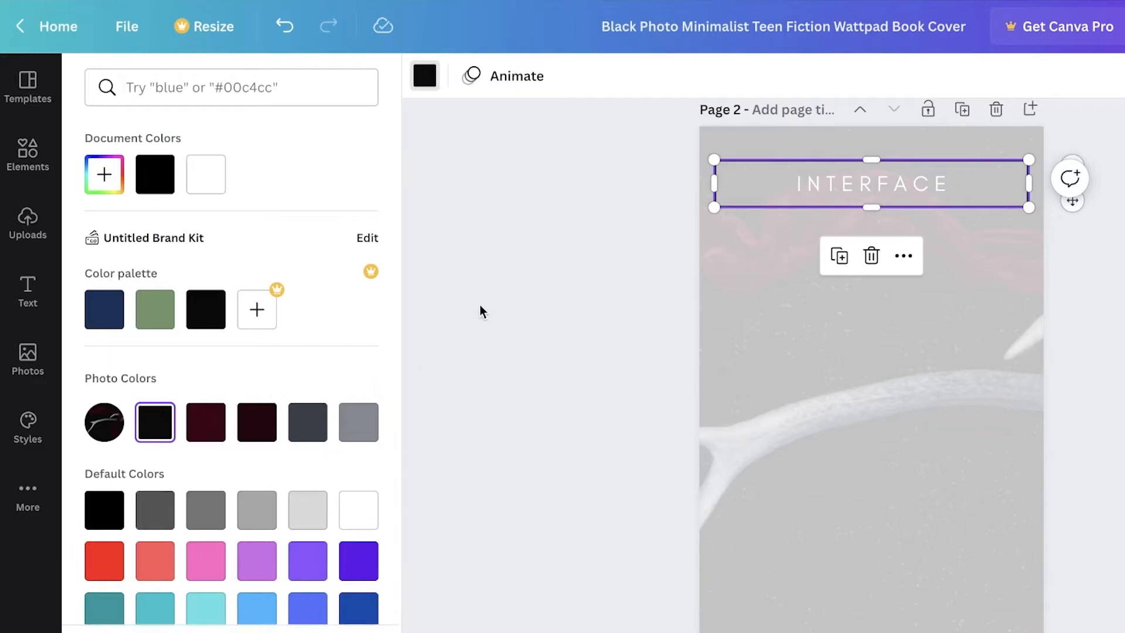
pyautogui.press('Escape')
pyautogui.click(624, 190)
# Move the black frame down off the INTERFACE text so that the text can be selected
pyautogui.click(856, 183)
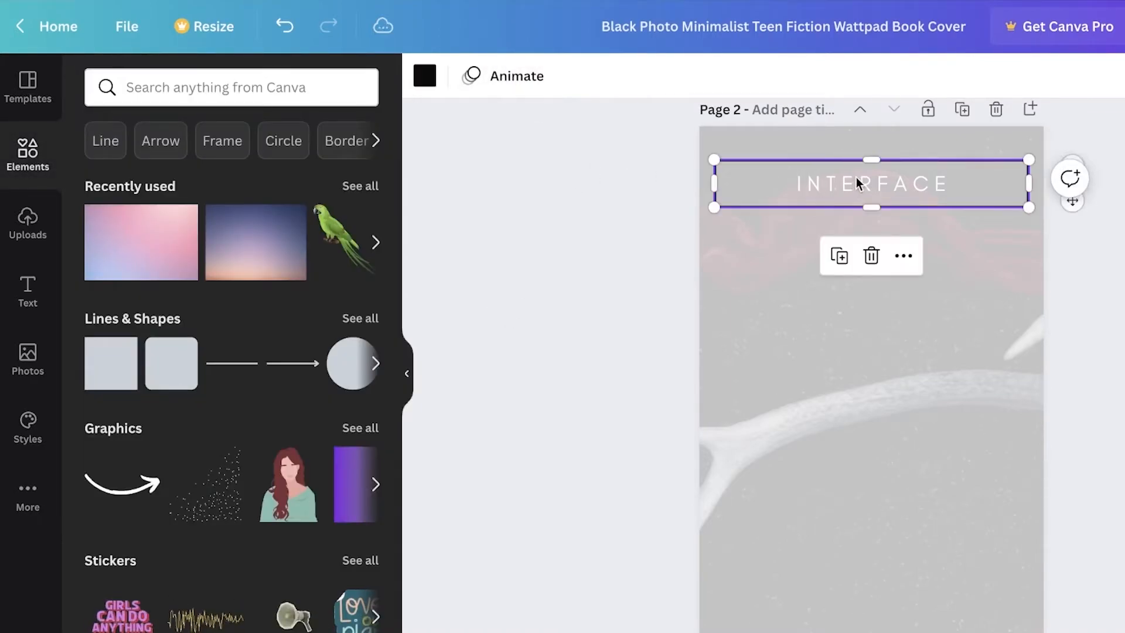
pyautogui.press('Escape')
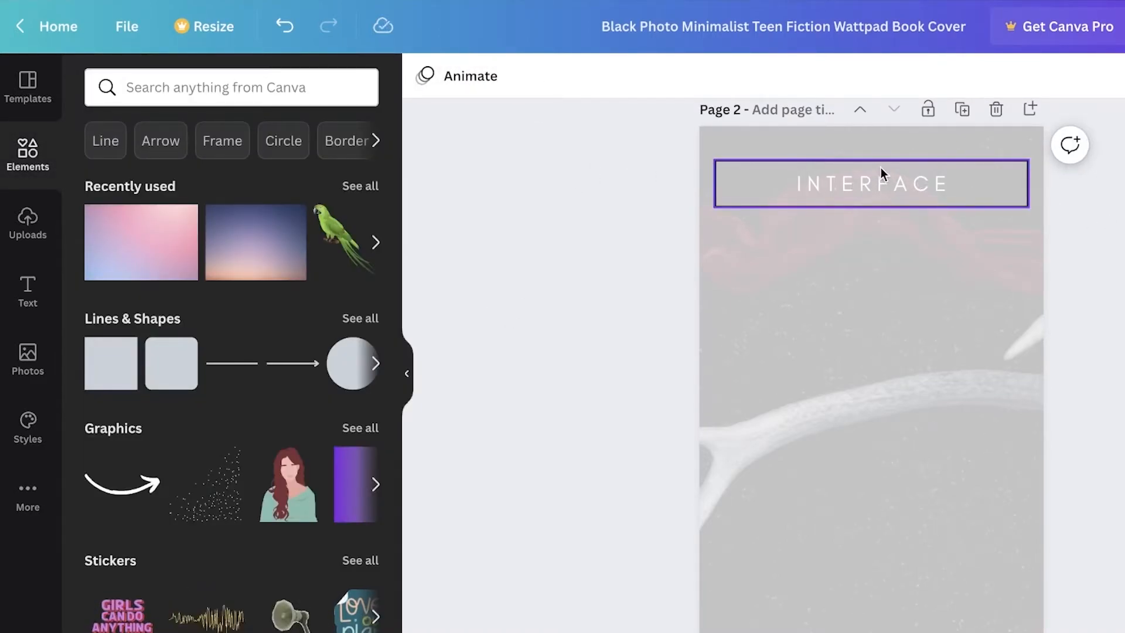
pyautogui.click(887, 183)
pyautogui.press('Escape')
pyautogui.click(895, 185)
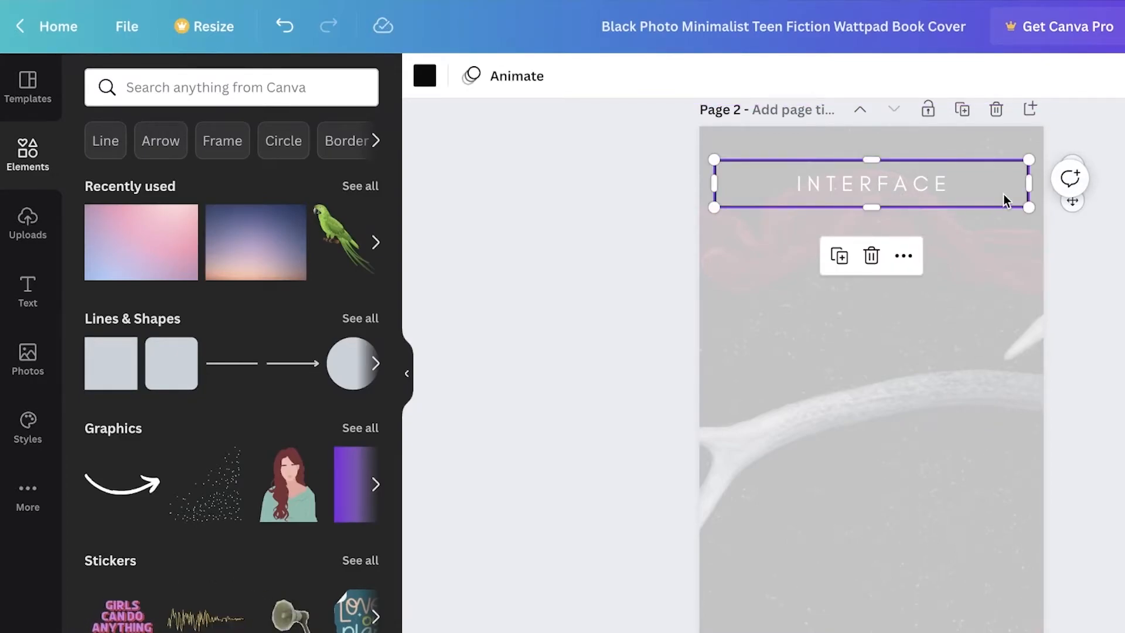
pyautogui.click(903, 256)
pyautogui.click(829, 385)
pyautogui.moveTo(837, 182); pyautogui.dragTo(837, 222)
# Apply the Lift effect to the INTERFACE text
pyautogui.click(849, 179)
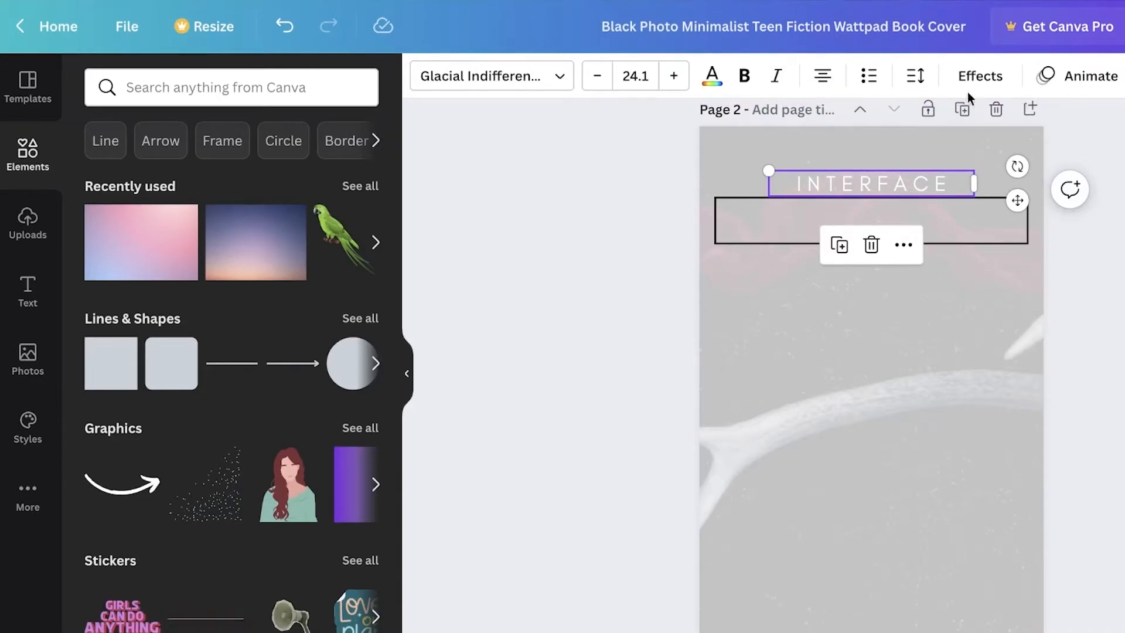
pyautogui.click(980, 76)
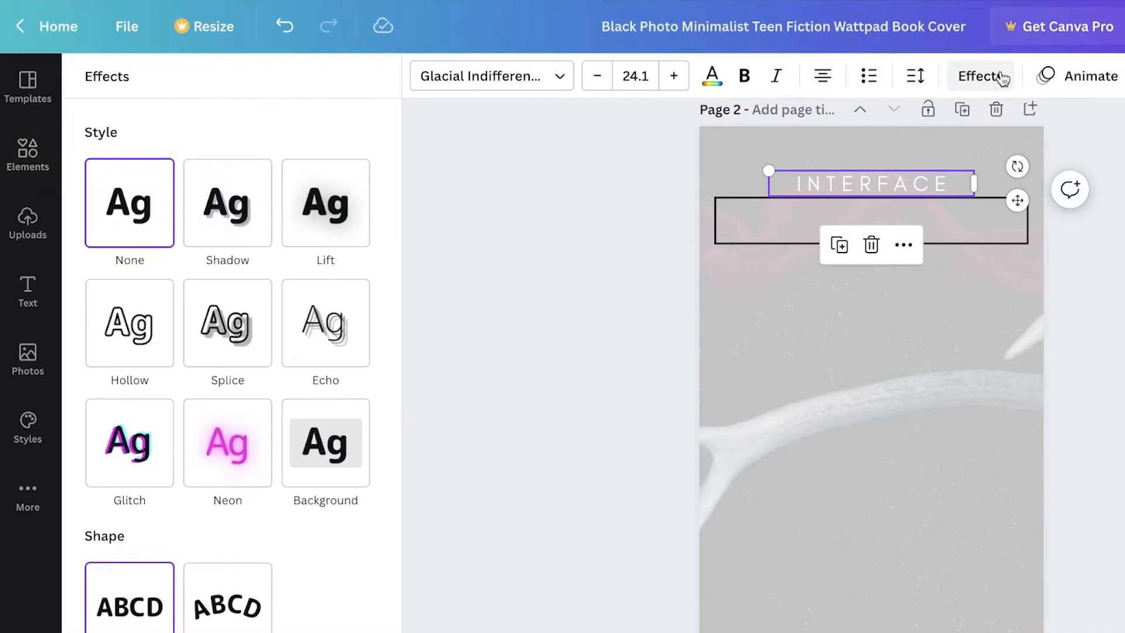
pyautogui.click(288, 226)
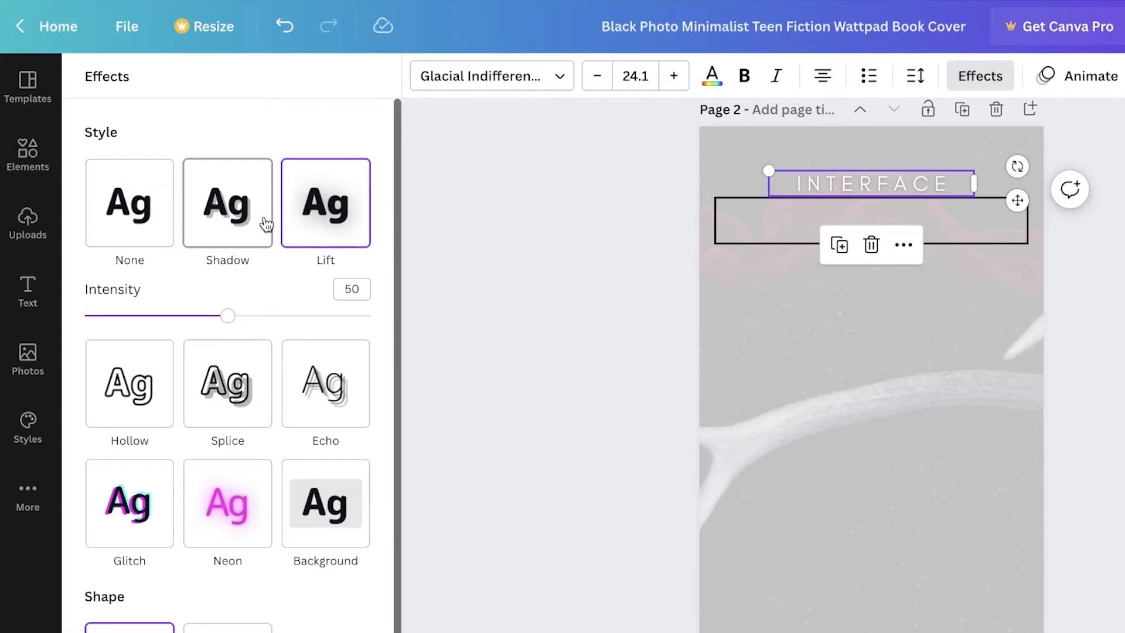
# Change the INTERFACE text color to the frame's black and look over the remaining text effects
pyautogui.click(712, 76)
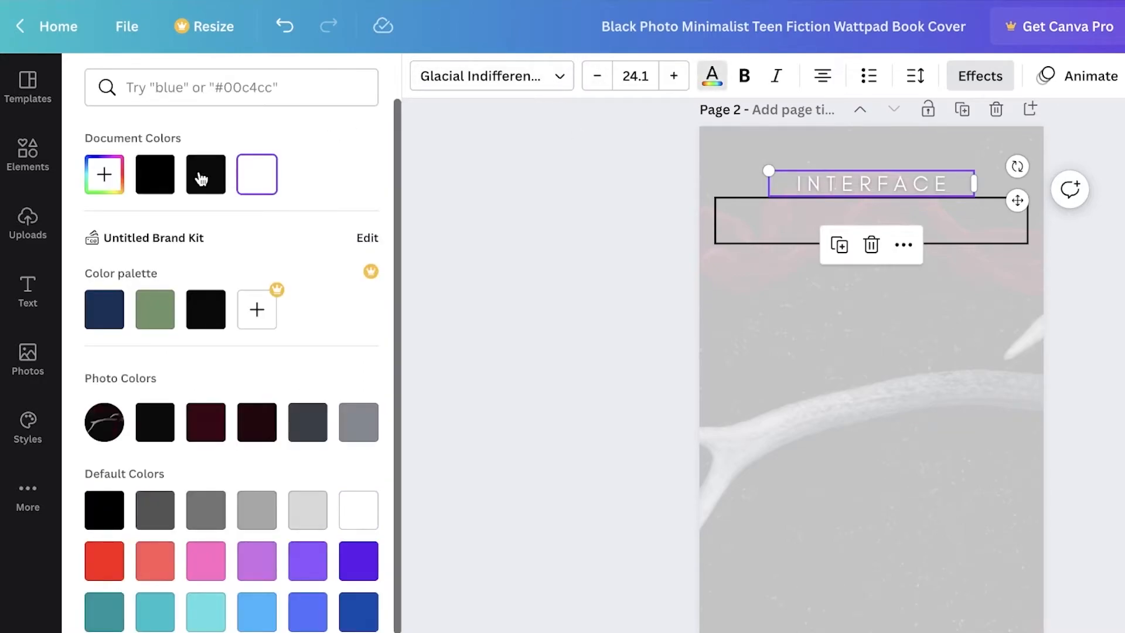
pyautogui.click(204, 178)
pyautogui.click(1005, 76)
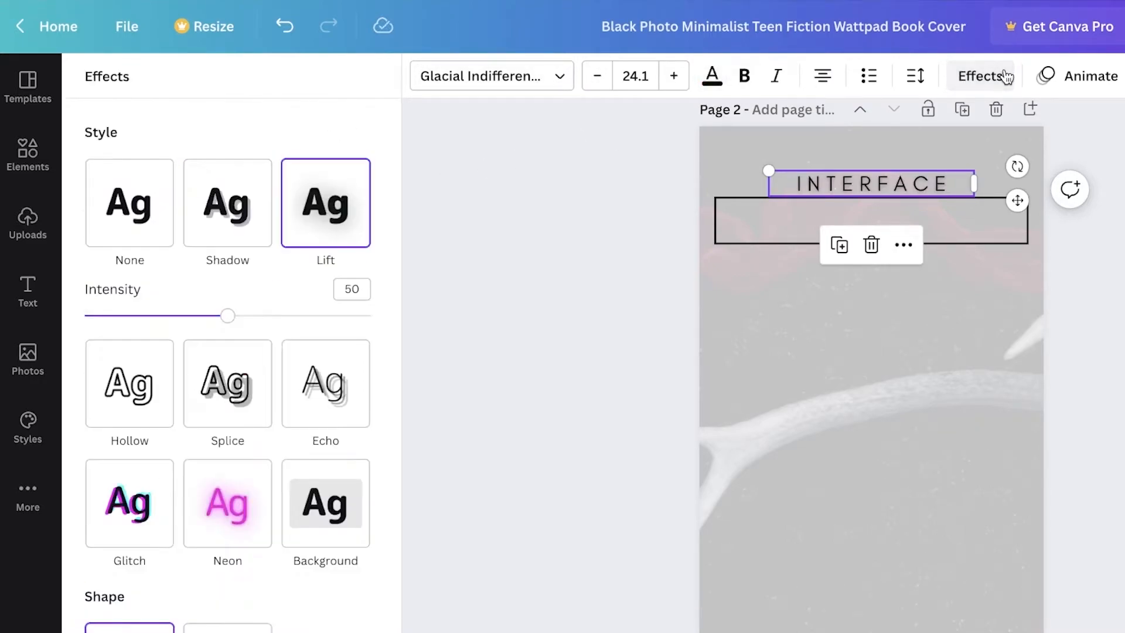
pyautogui.scroll(-1, 371, 454)
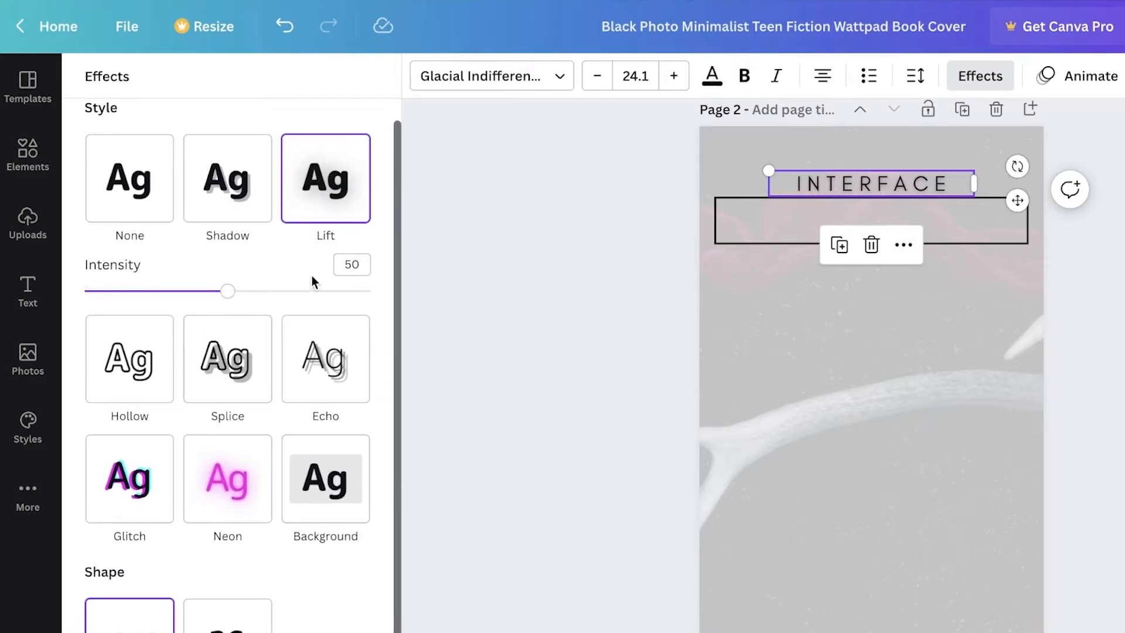
pyautogui.scroll(-1, 161, 421)
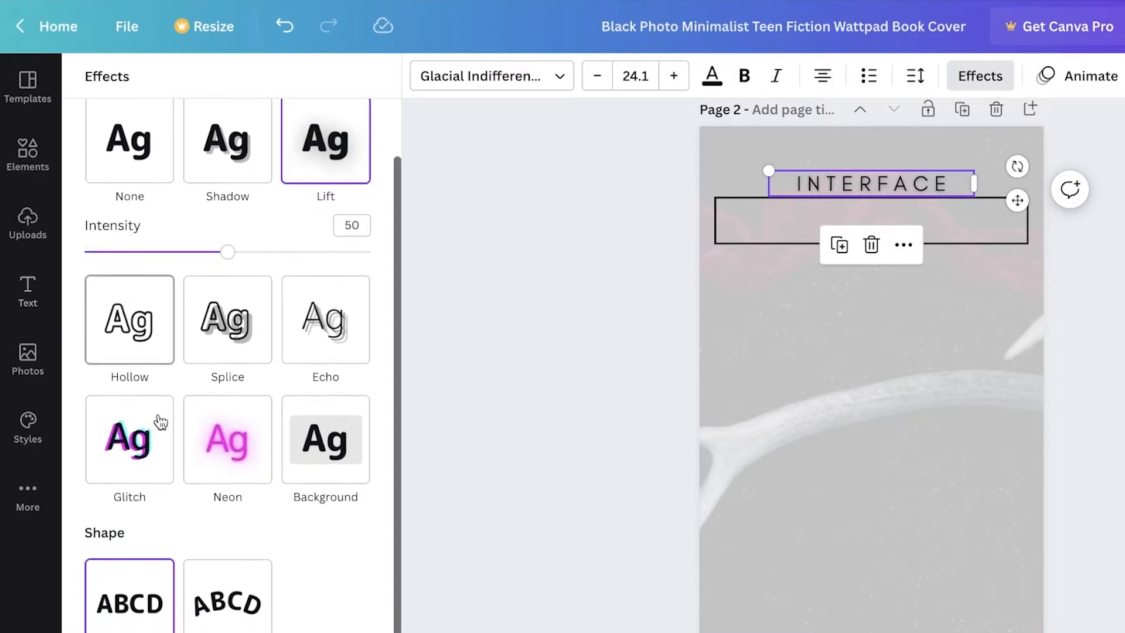
pyautogui.click(1124, 77)
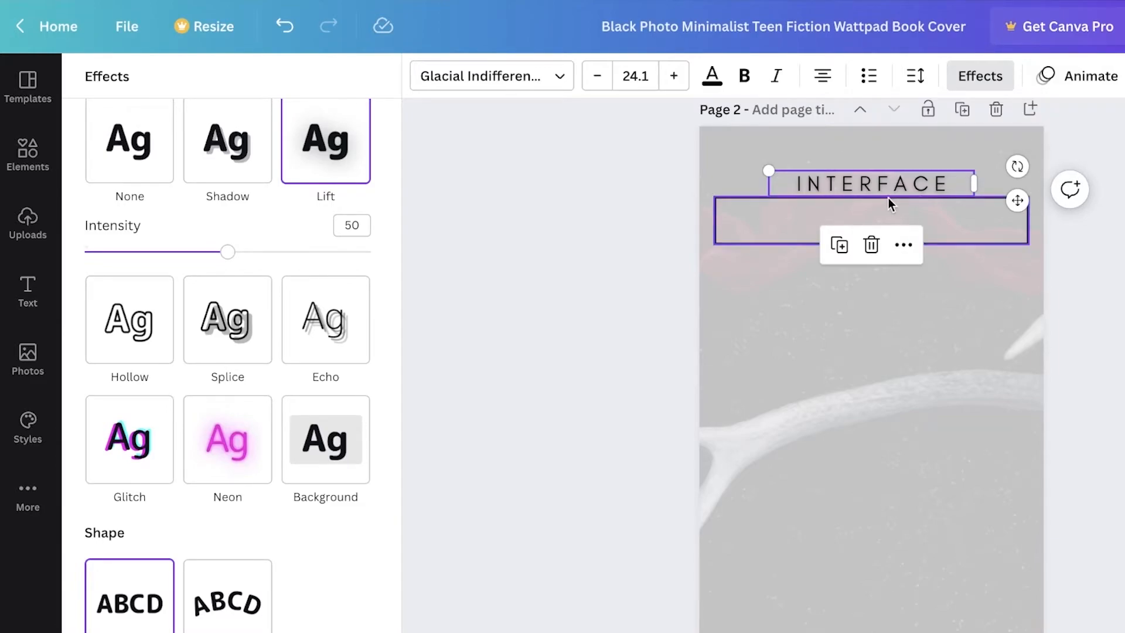
# Move the black frame back up around the INTERFACE heading and check the page layout
pyautogui.click(982, 235)
pyautogui.moveTo(983, 236); pyautogui.dragTo(973, 169)
pyautogui.click(995, 274)
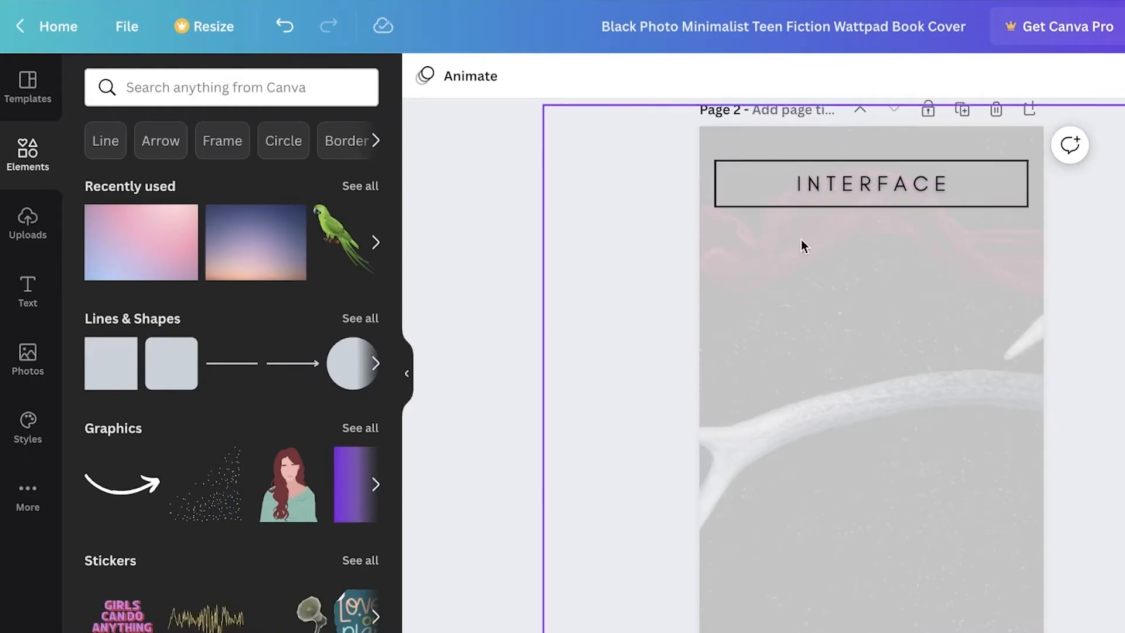
pyautogui.scroll(-3, 811, 515)
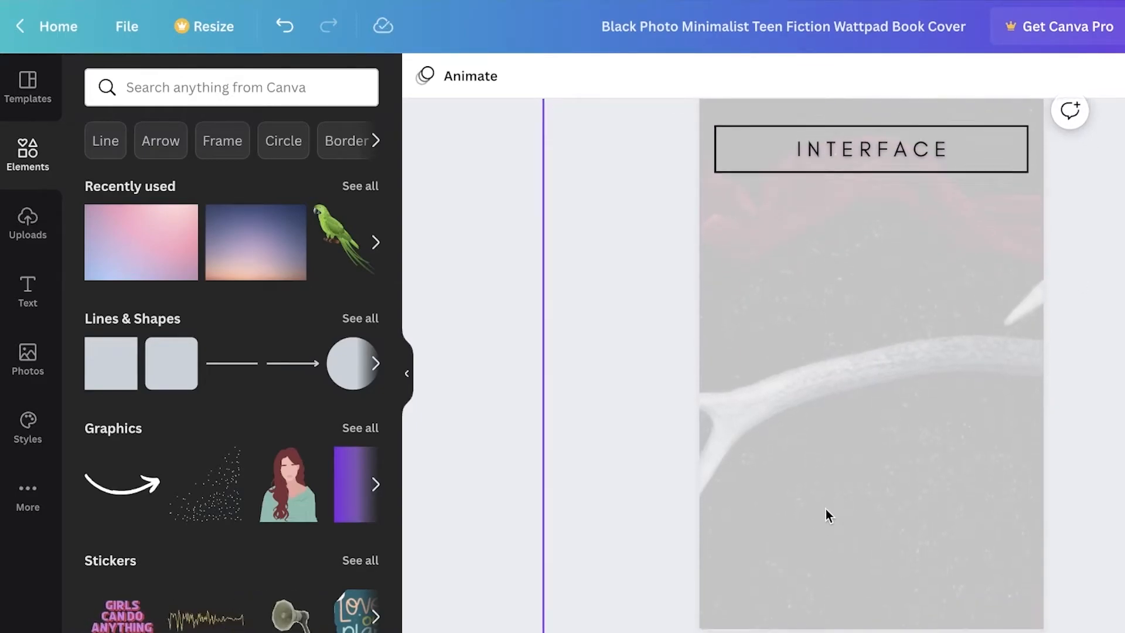
pyautogui.scroll(2, 814, 496)
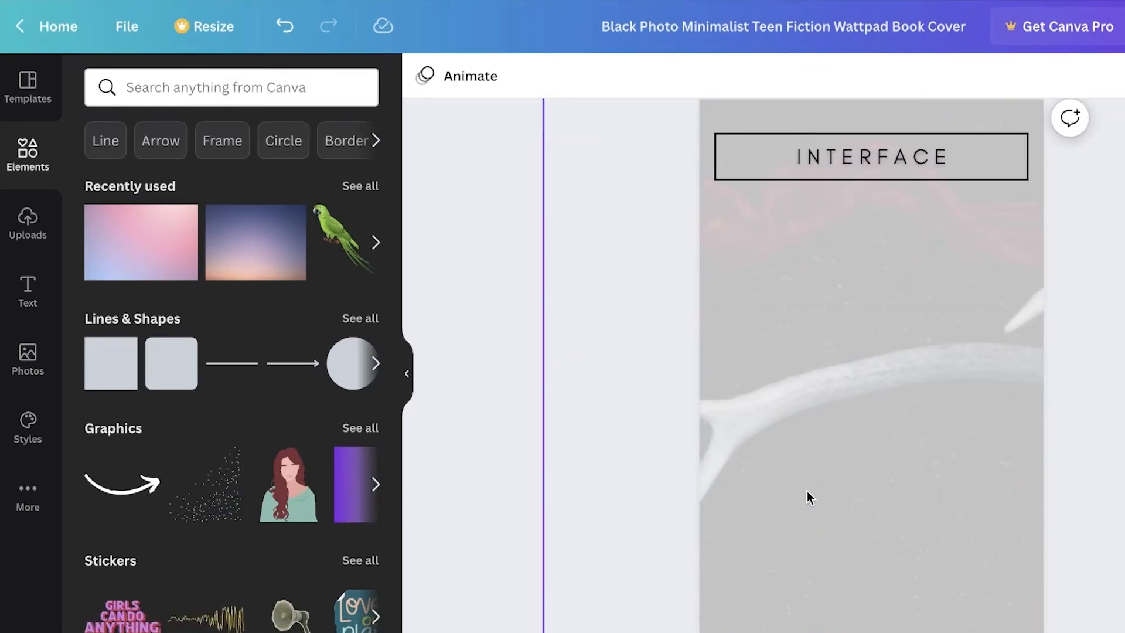
# Duplicate page 2 with the framed INTERFACE heading
pyautogui.scroll(5, 807, 491)
pyautogui.scroll(-3, 469, 463)
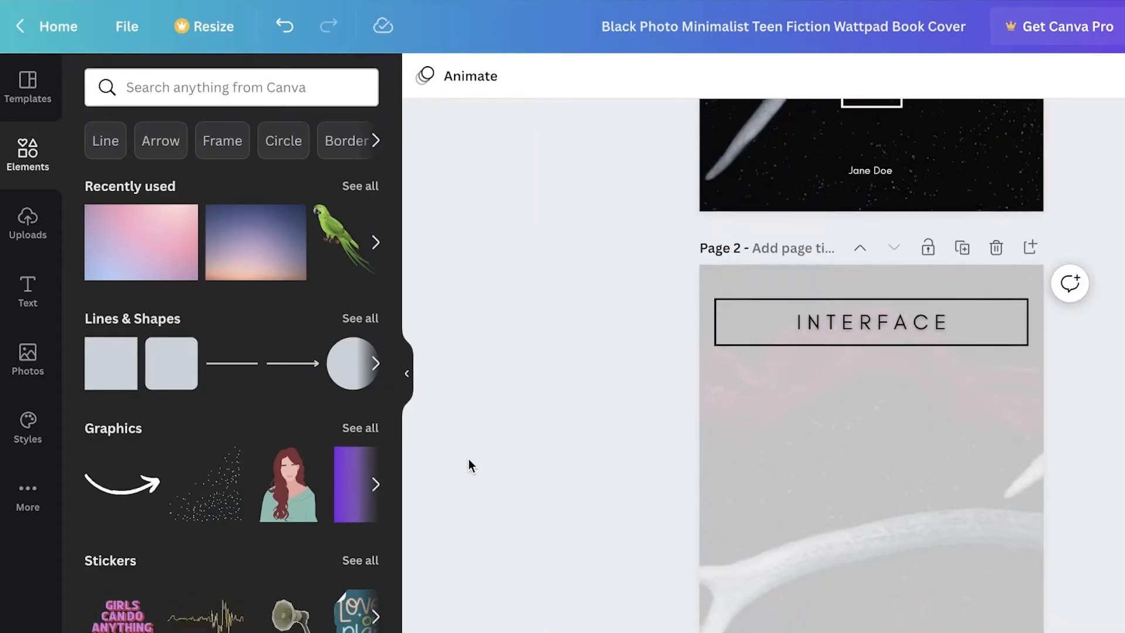
pyautogui.scroll(-4, 996, 295)
pyautogui.scroll(6, 1005, 296)
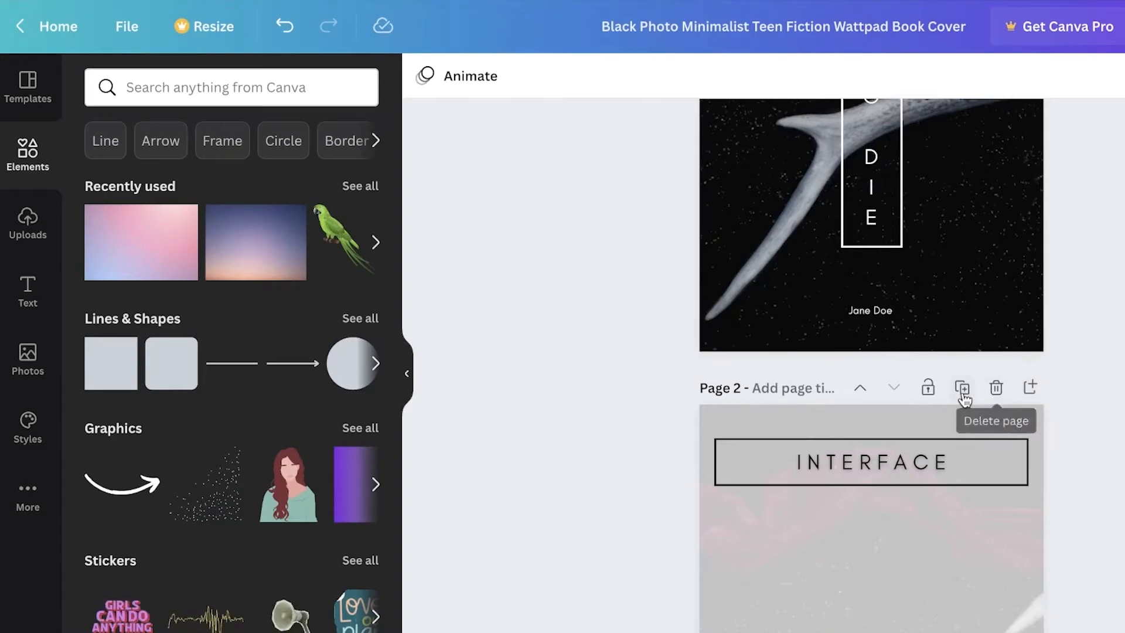
pyautogui.click(962, 391)
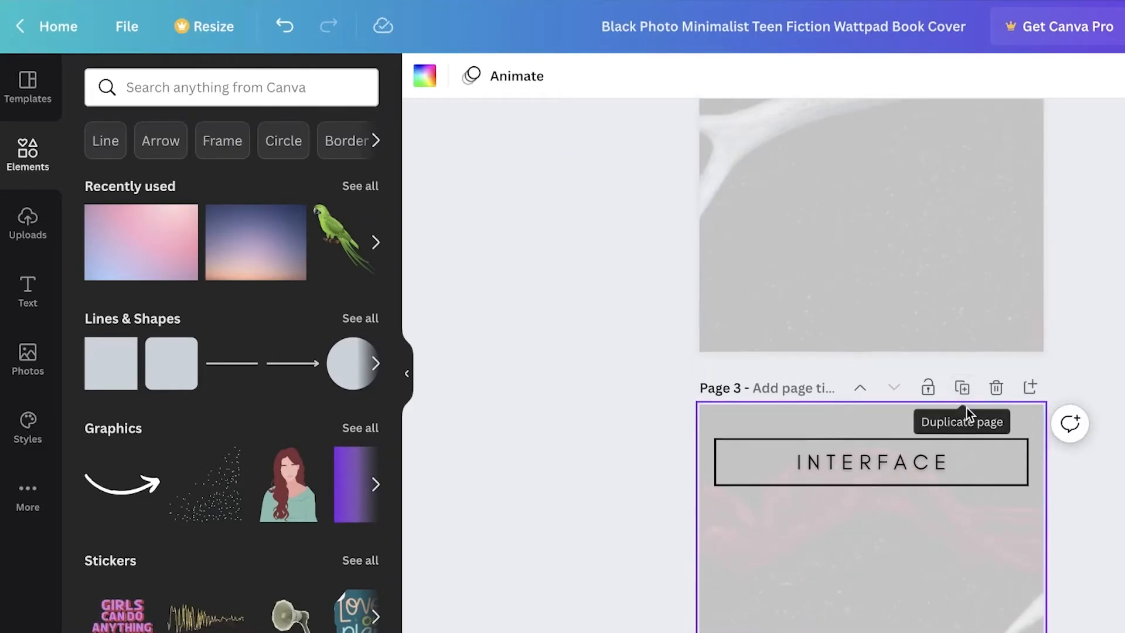
# Delete the black frame and the INTERFACE heading from page 3, leaving only the faded background
pyautogui.scroll(-5, 852, 423)
pyautogui.click(798, 158)
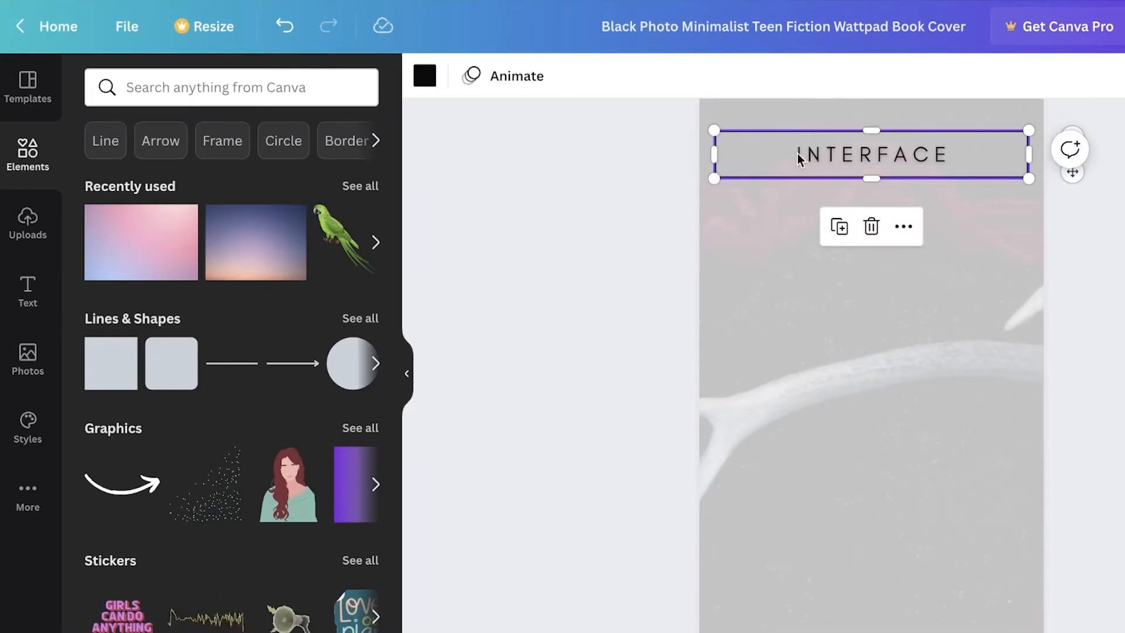
pyautogui.press('Delete')
pyautogui.click(892, 157)
pyautogui.press('Delete')
pyautogui.scroll(3, 1068, 114)
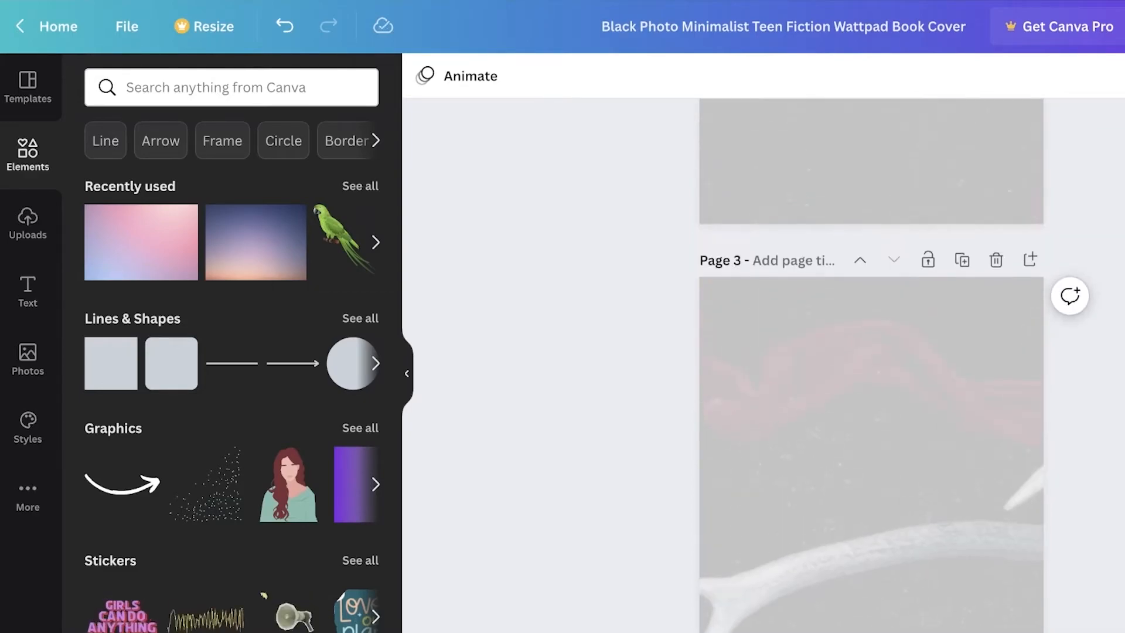
pyautogui.scroll(-5, 1067, 115)
pyautogui.scroll(2, 852, 231)
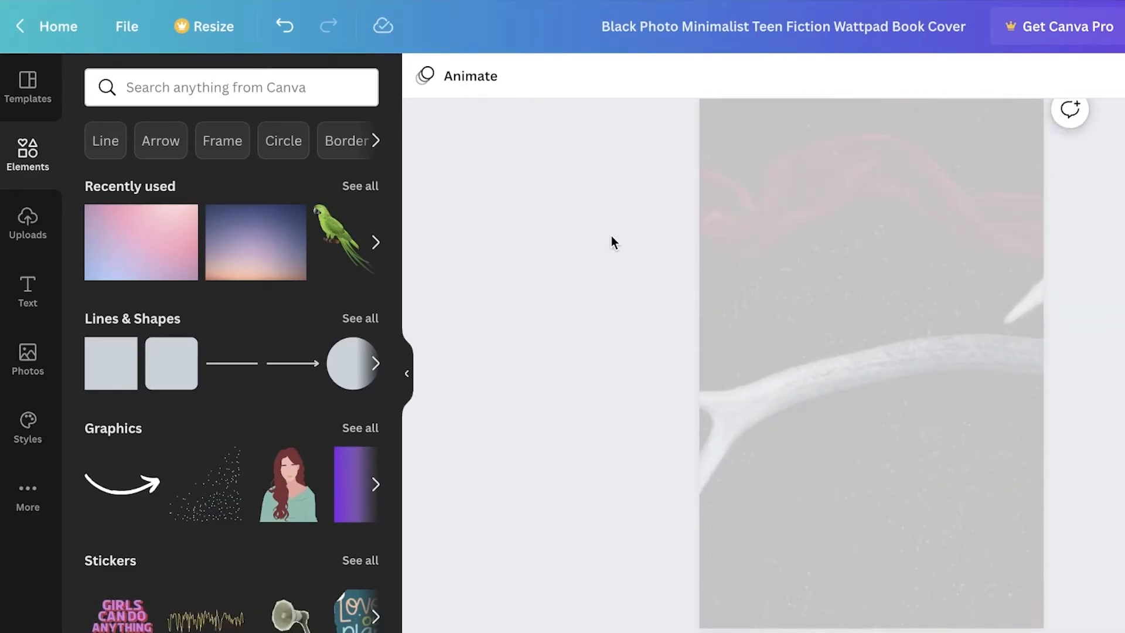
# Add a blank page after page 3 and check it against the preceding pages
pyautogui.scroll(2, 563, 220)
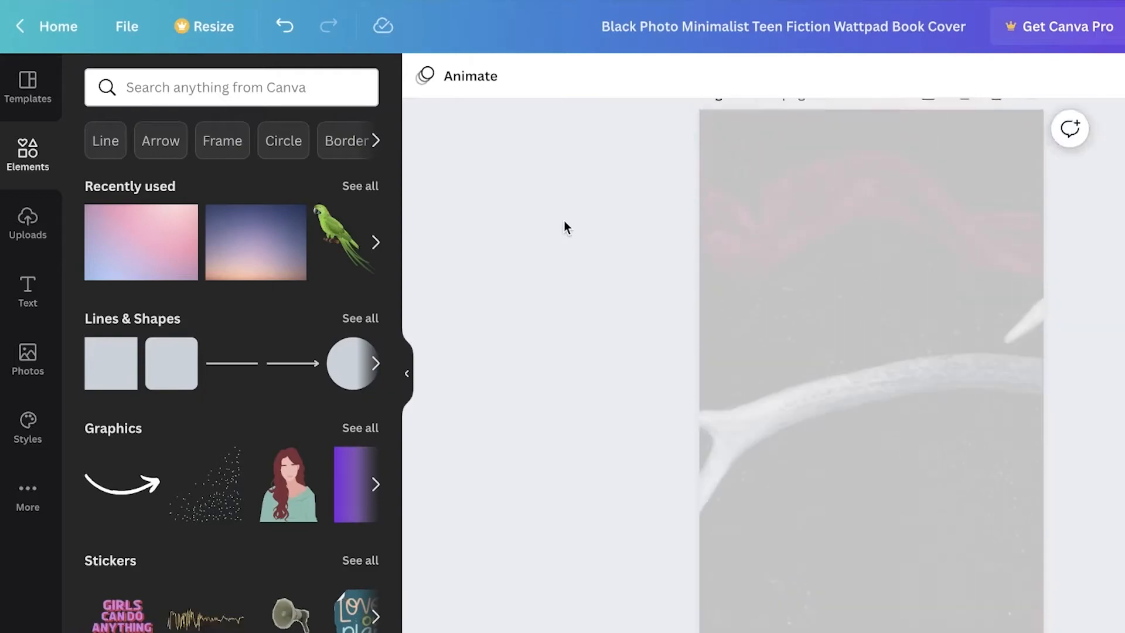
pyautogui.scroll(-2, 1100, 291)
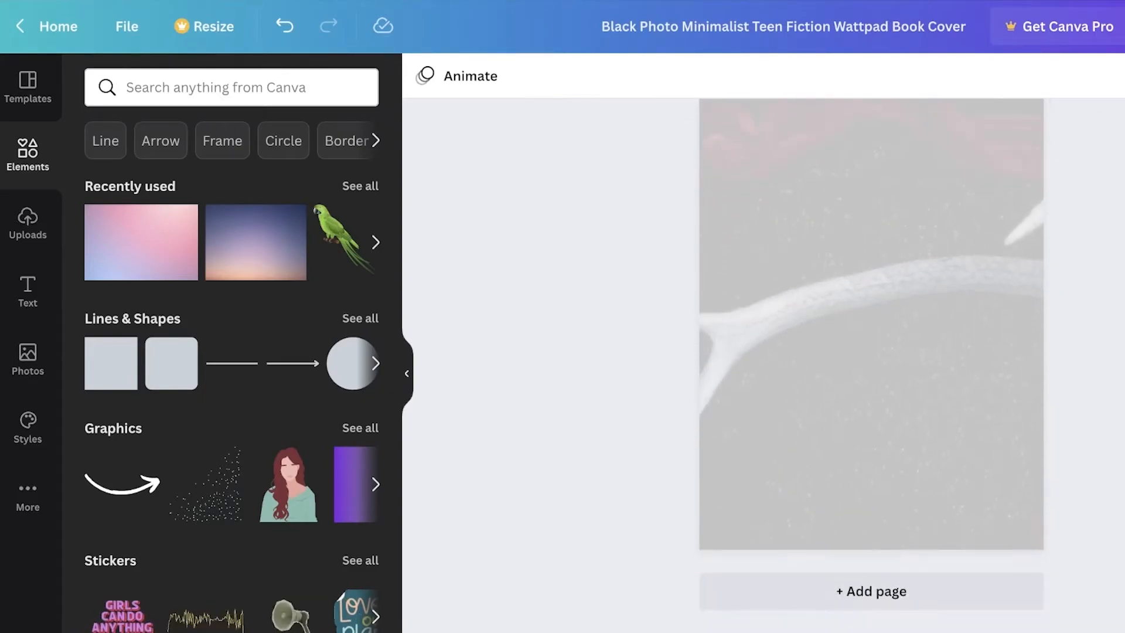
pyautogui.click(907, 586)
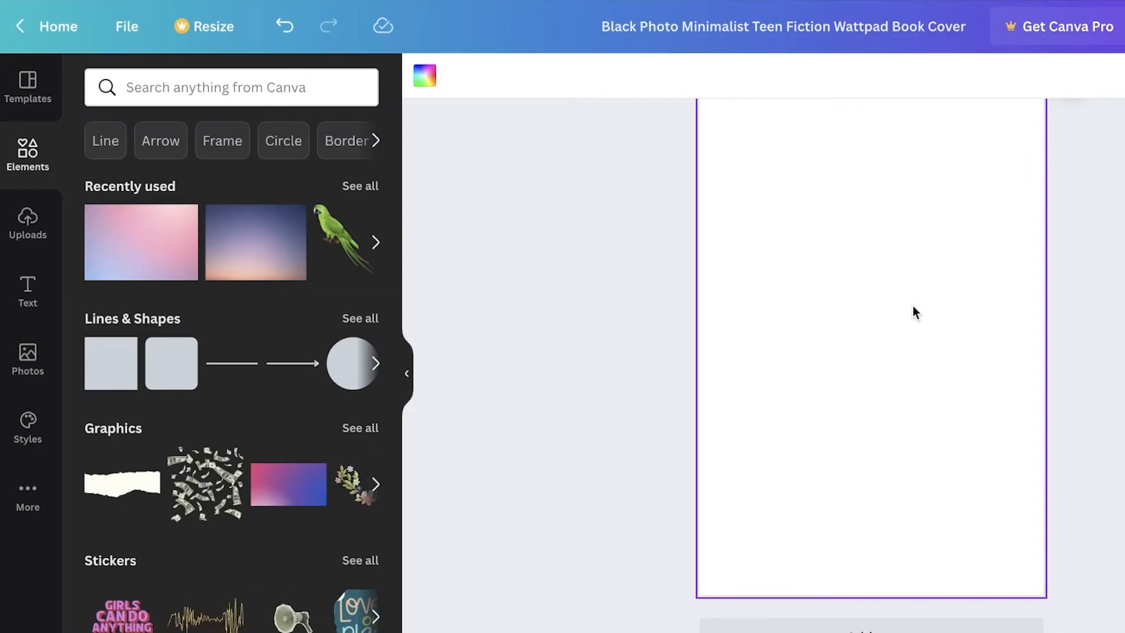
pyautogui.scroll(1, 758, 396)
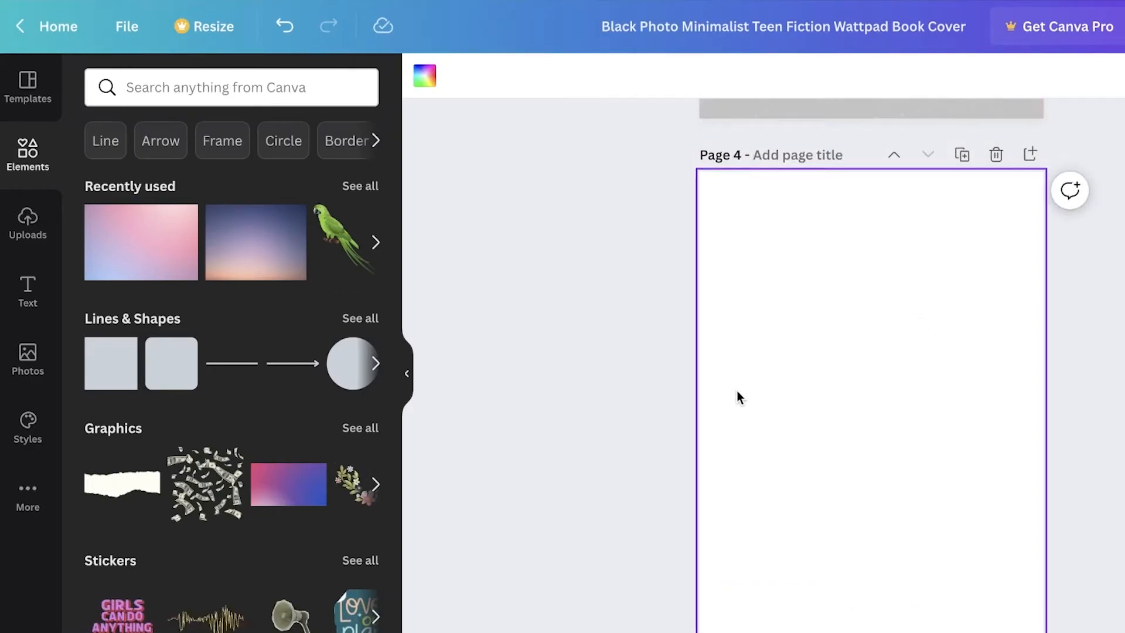
pyautogui.scroll(6, 736, 394)
pyautogui.scroll(-8, 740, 231)
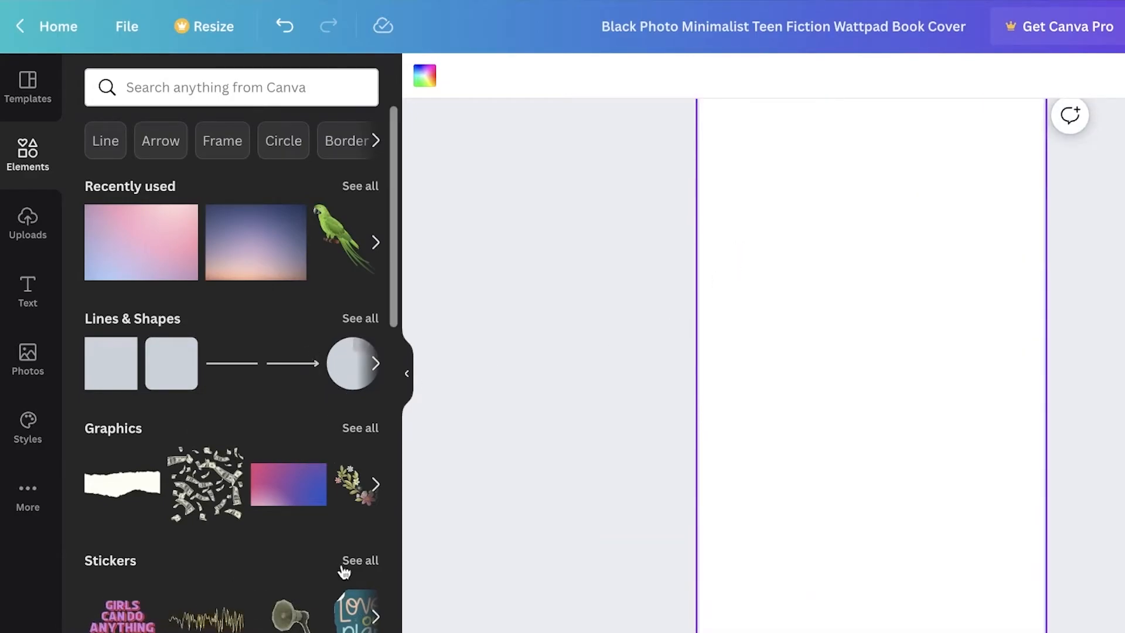
# Look through the recently used elements and search the element library for "stars"
pyautogui.scroll(-4, 361, 560)
pyautogui.scroll(4, 359, 550)
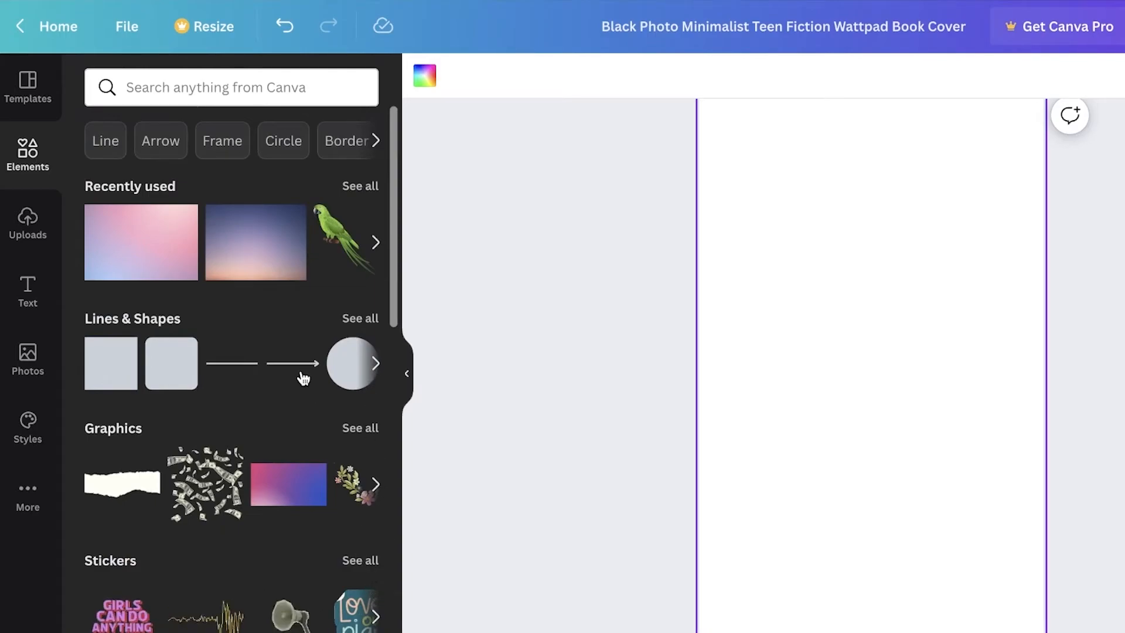
pyautogui.click(361, 186)
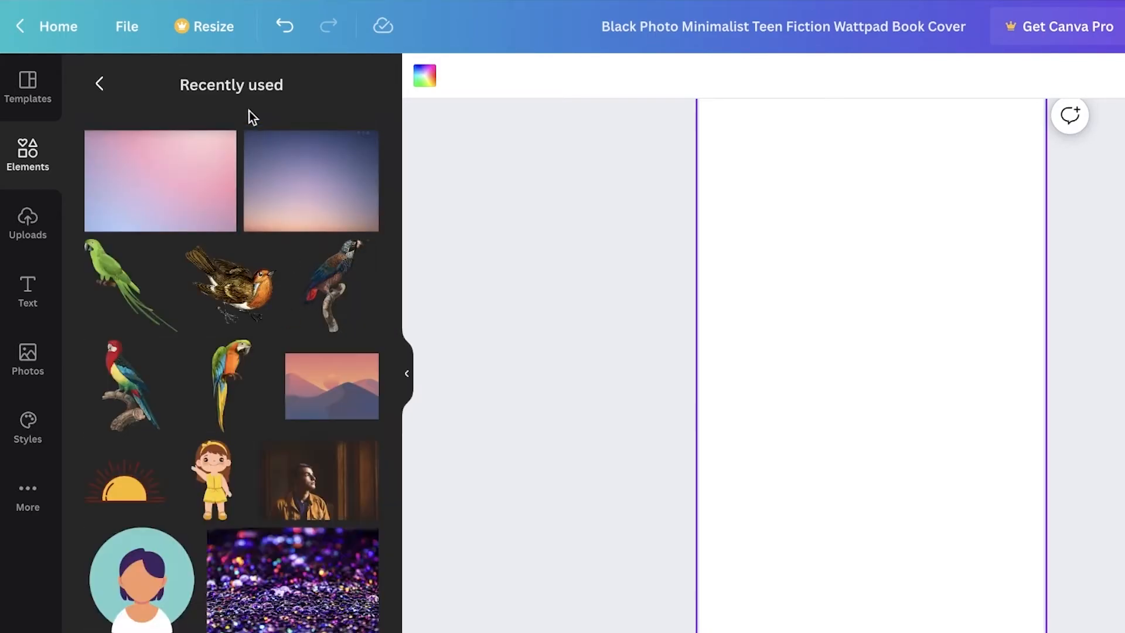
pyautogui.scroll(-1, 796, 449)
pyautogui.click(100, 84)
pyautogui.click(134, 86)
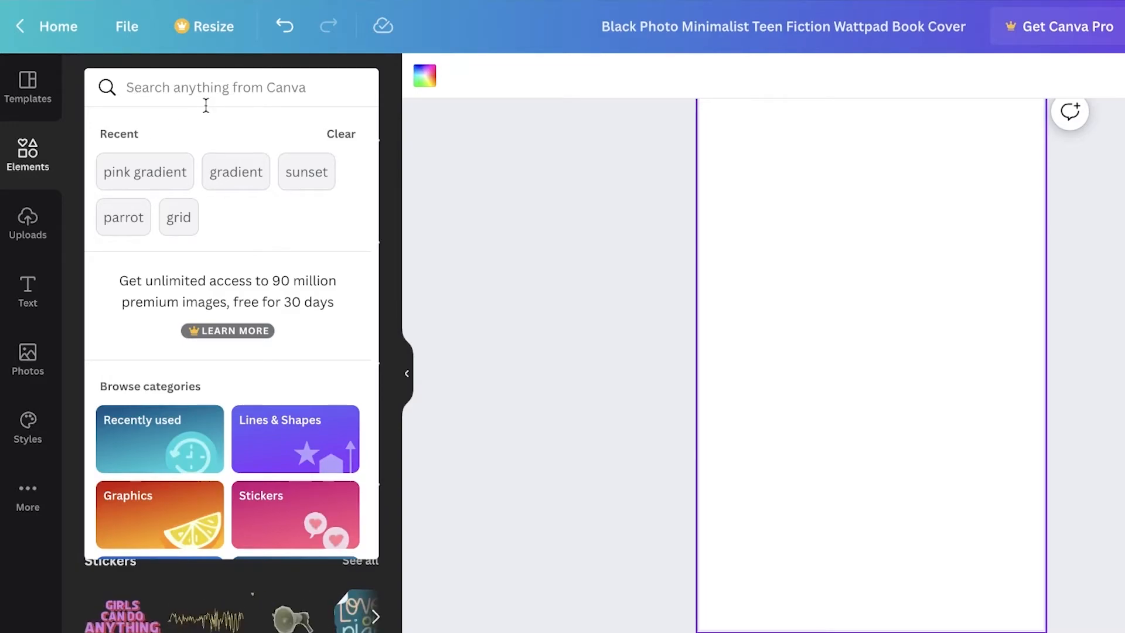
pyautogui.click(38, 153)
pyautogui.click(131, 100)
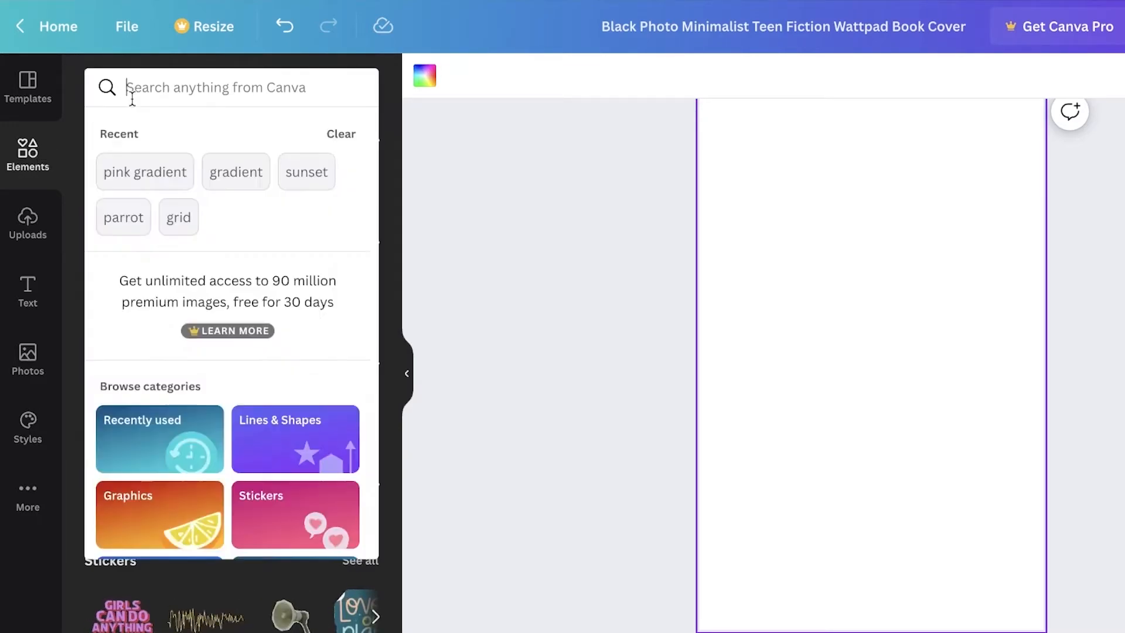
pyautogui.write('stars')
pyautogui.press('Return')
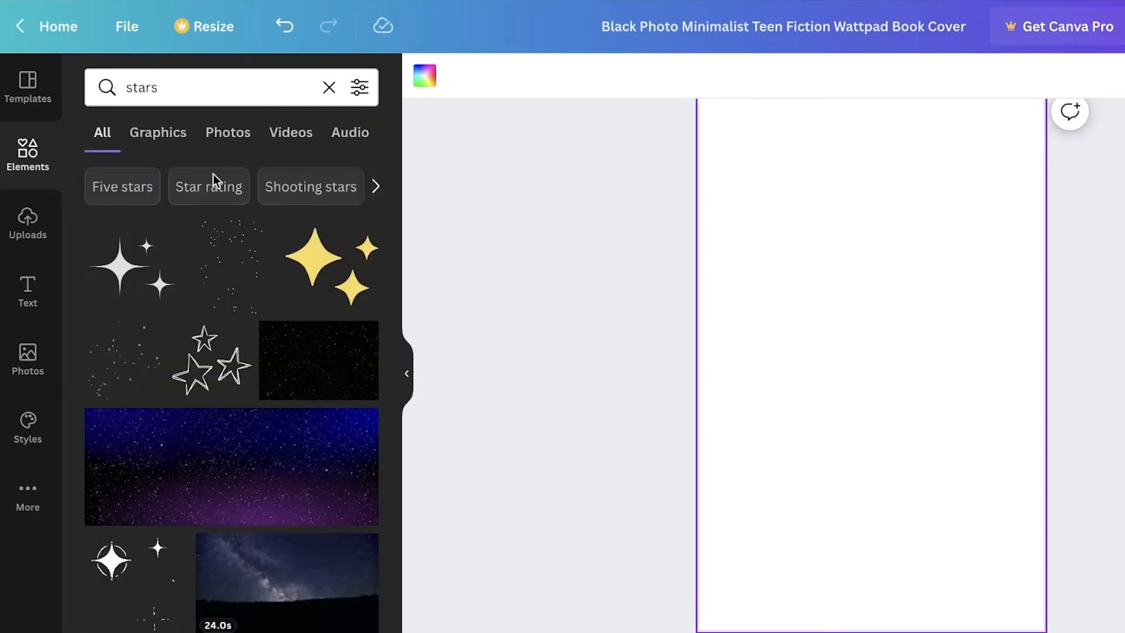
# Try scattered star graphics on blank page 4 and color the dotted one black
pyautogui.scroll(15, 795, 442)
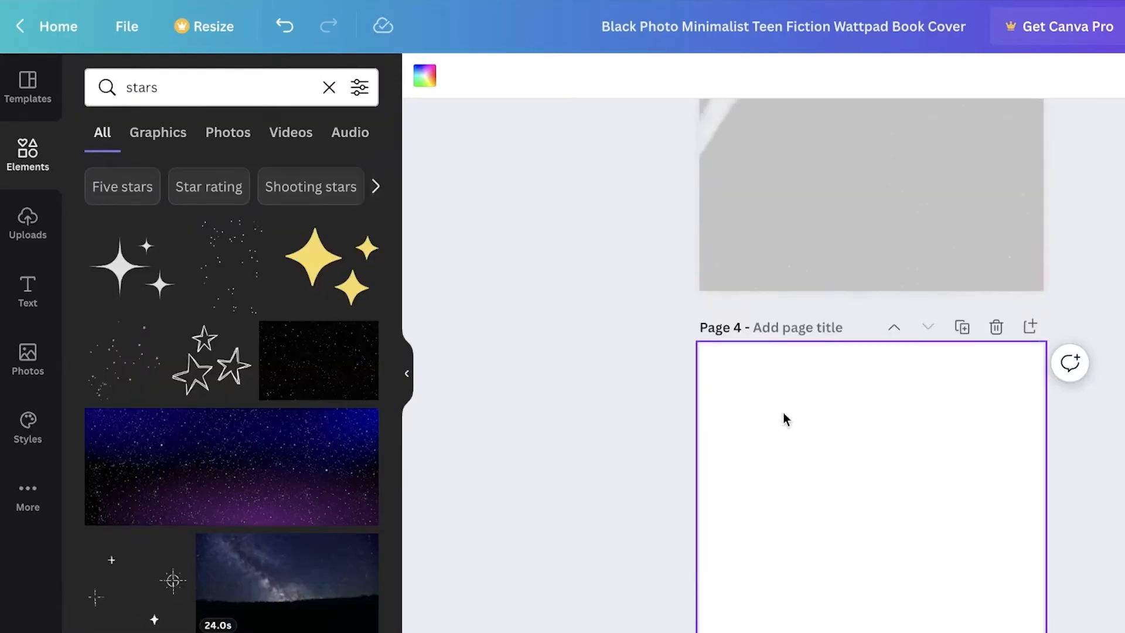
pyautogui.scroll(-8, 1112, 260)
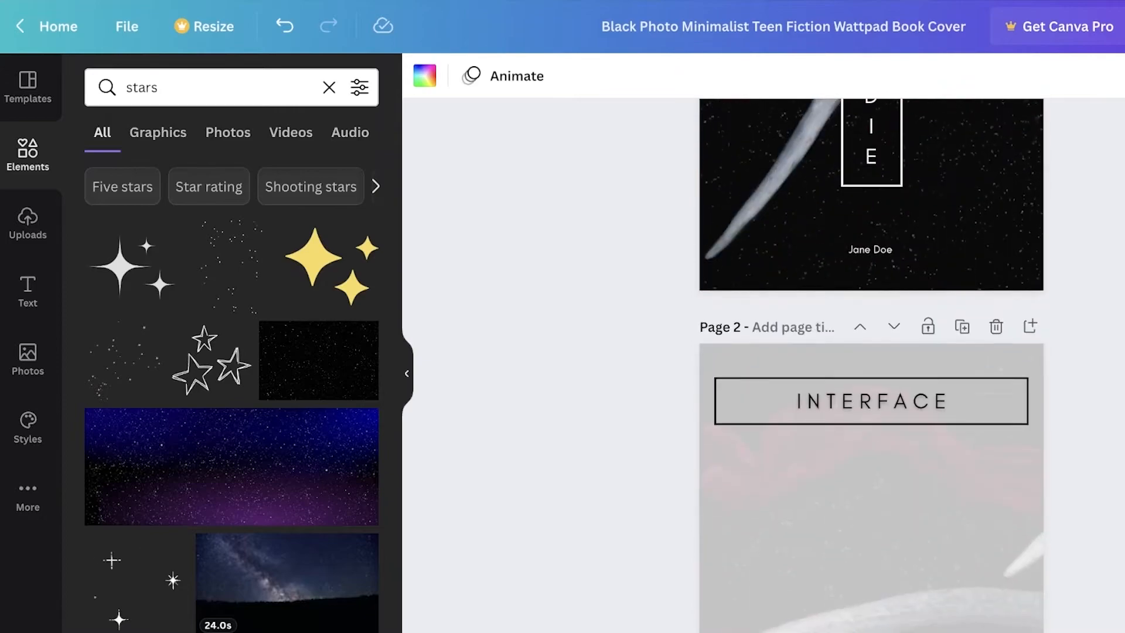
pyautogui.scroll(-8, 1013, 367)
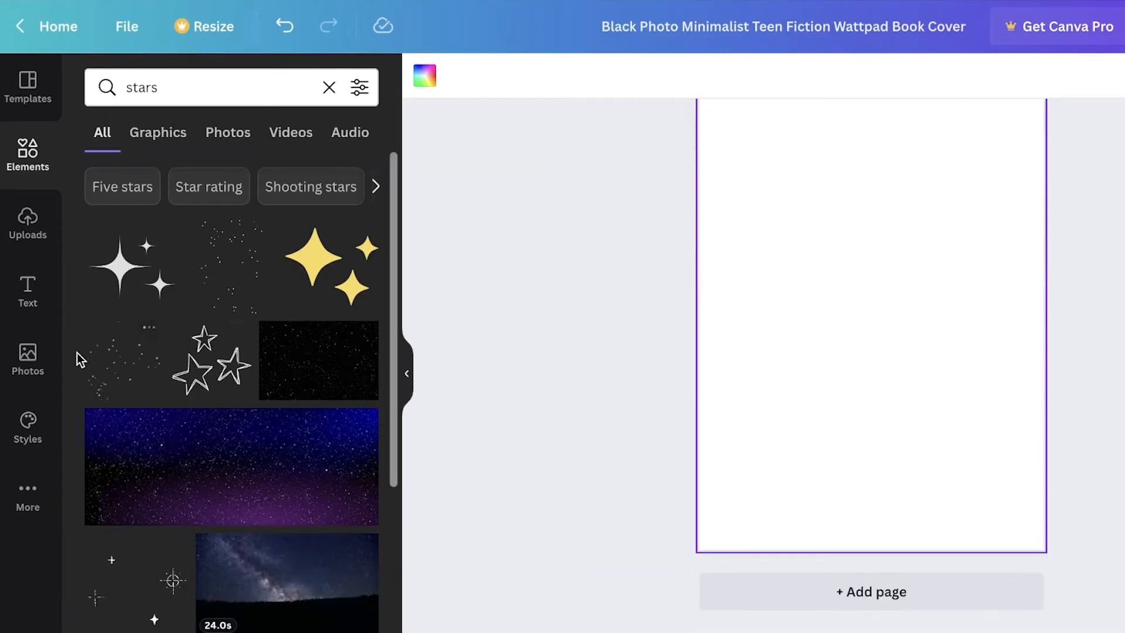
pyautogui.scroll(-5, 287, 603)
pyautogui.scroll(5, 218, 469)
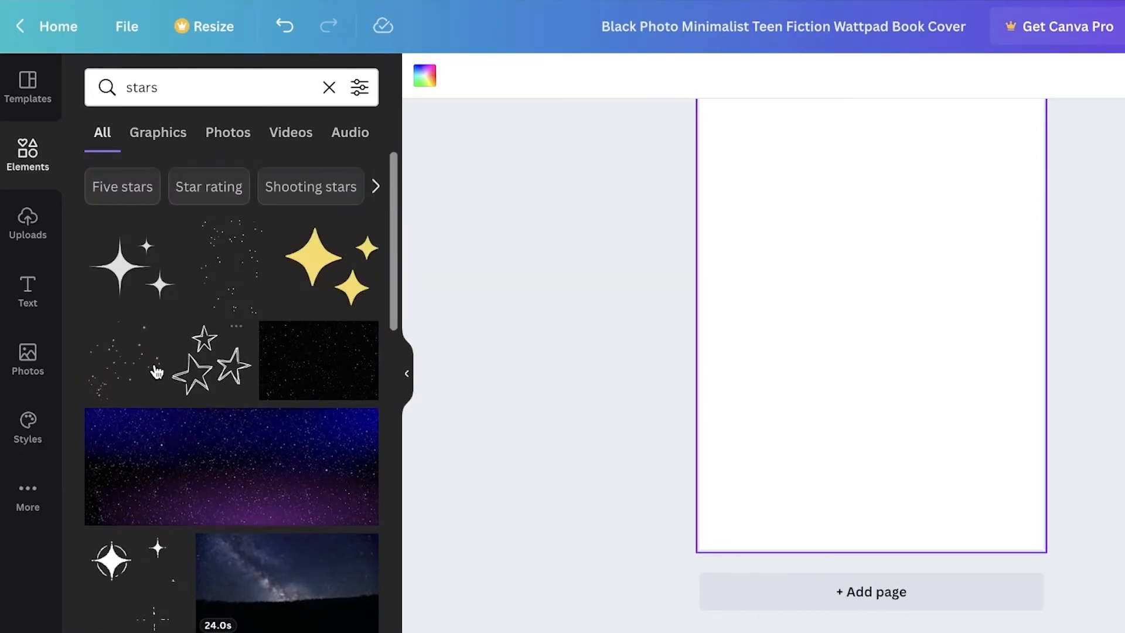
pyautogui.click(143, 361)
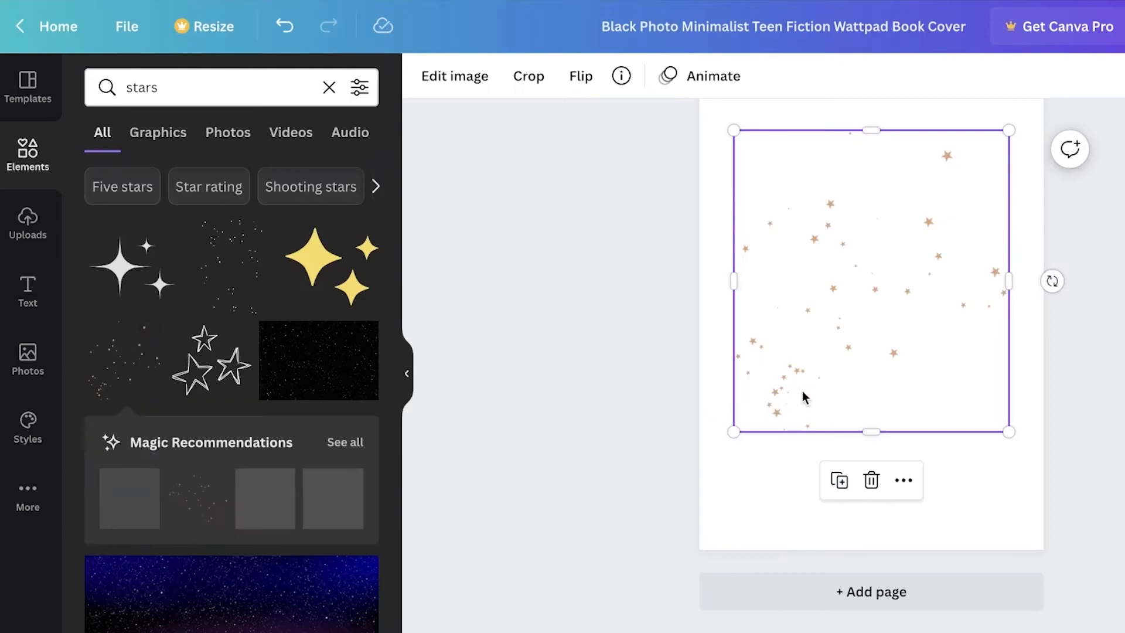
pyautogui.click(424, 75)
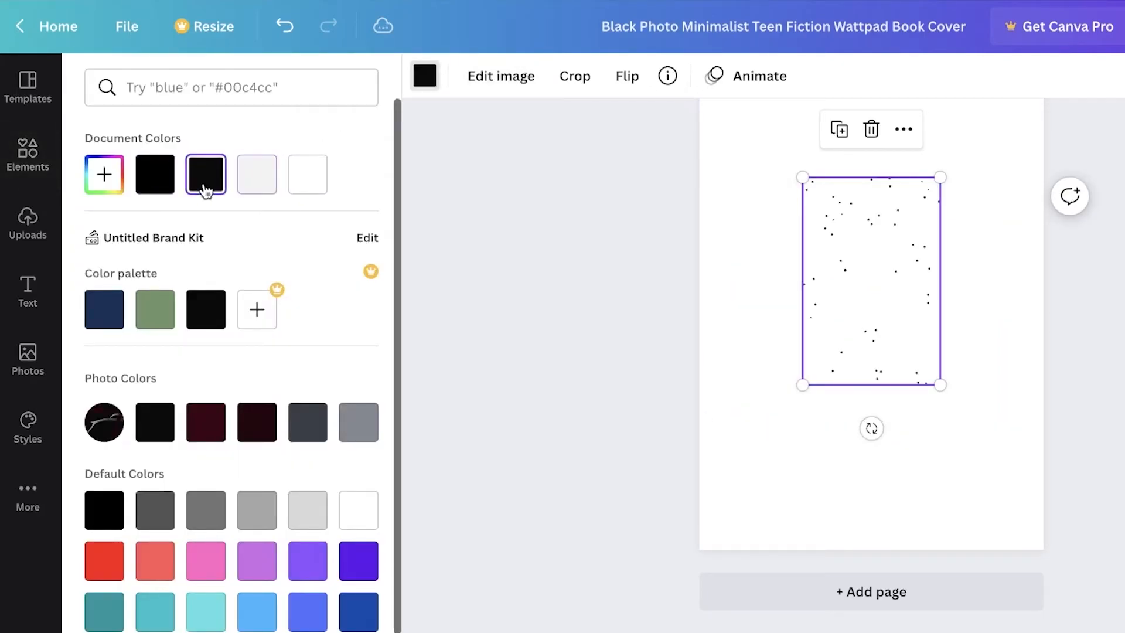
# Enlarge the black dotted graphic, try it lower on page 4, and delete it
pyautogui.moveTo(941, 177); pyautogui.dragTo(1077, 139)
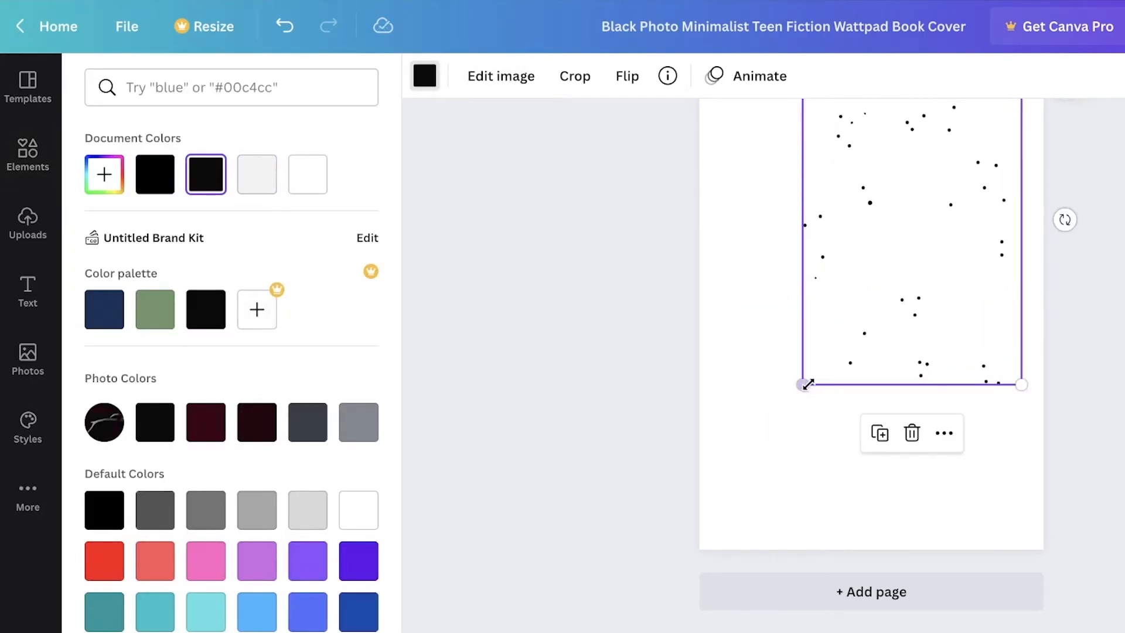
pyautogui.moveTo(808, 384); pyautogui.dragTo(714, 522)
pyautogui.moveTo(861, 397); pyautogui.dragTo(953, 542)
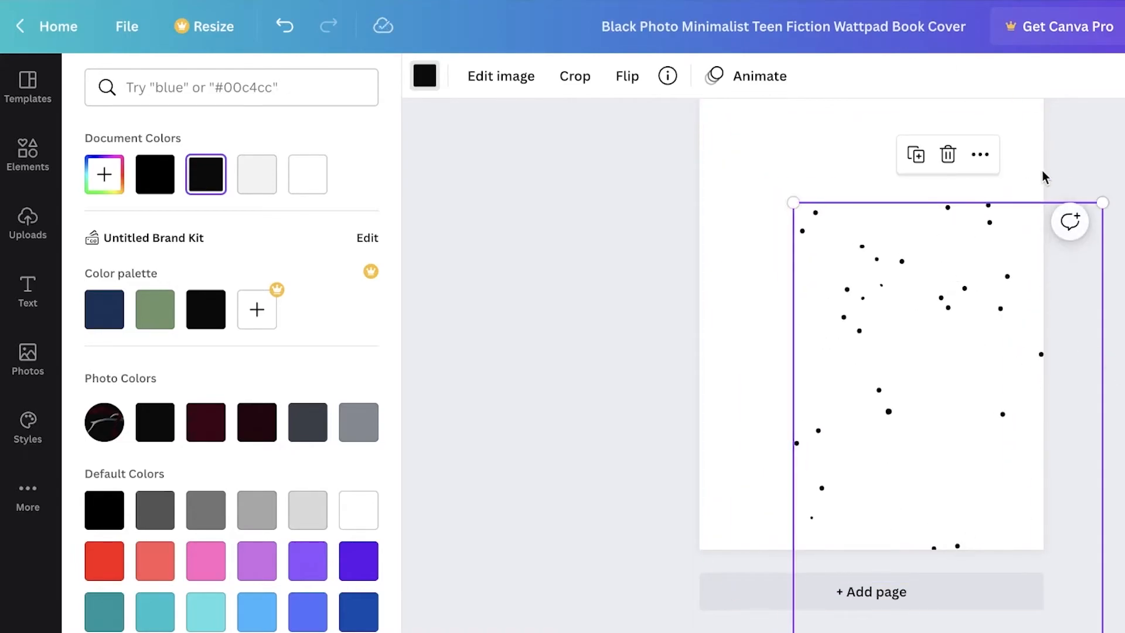
pyautogui.press('Delete')
# Review the cover and inner pages and set the design's download file type to PDF Standard
pyautogui.scroll(20, 901, 392)
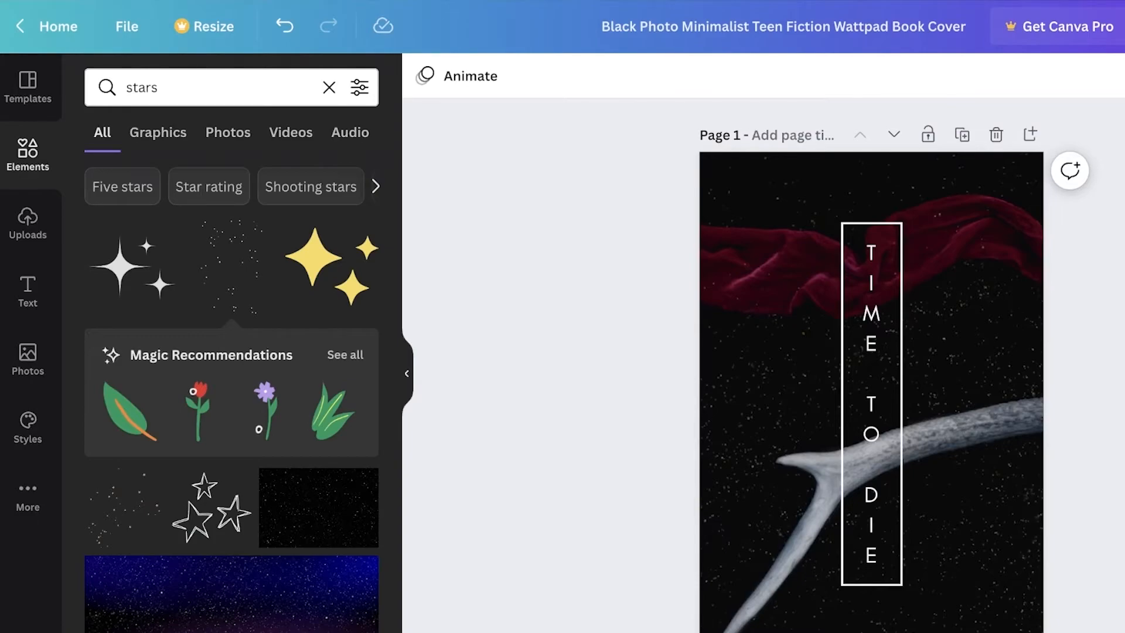
pyautogui.scroll(-15, 950, 220)
pyautogui.scroll(15, 949, 219)
pyautogui.scroll(-1, 949, 220)
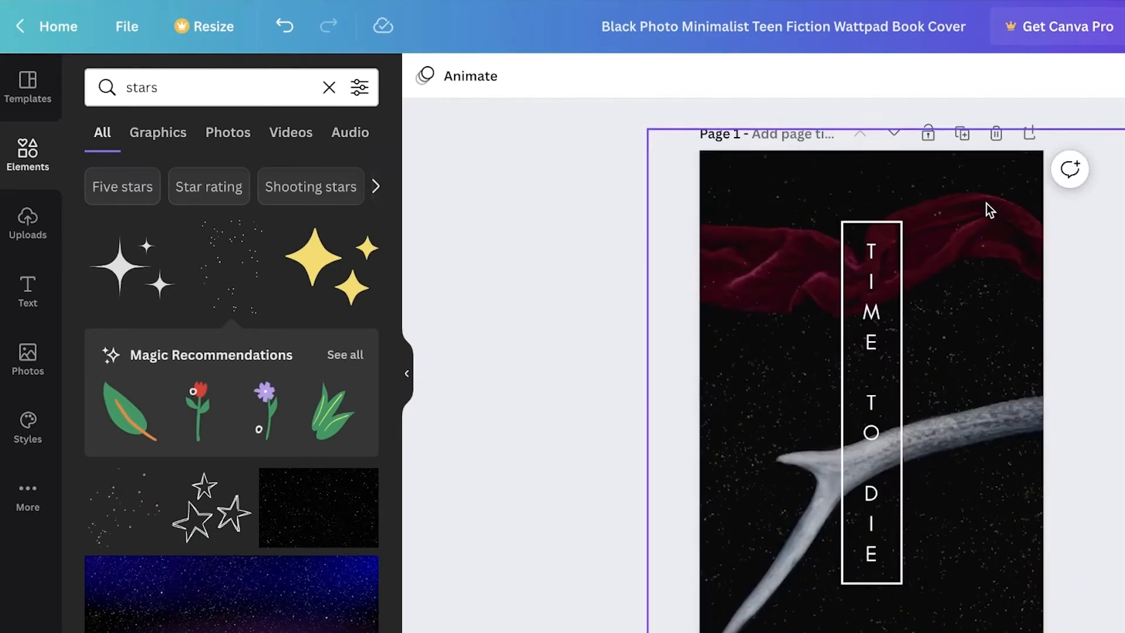
pyautogui.scroll(-8, 949, 220)
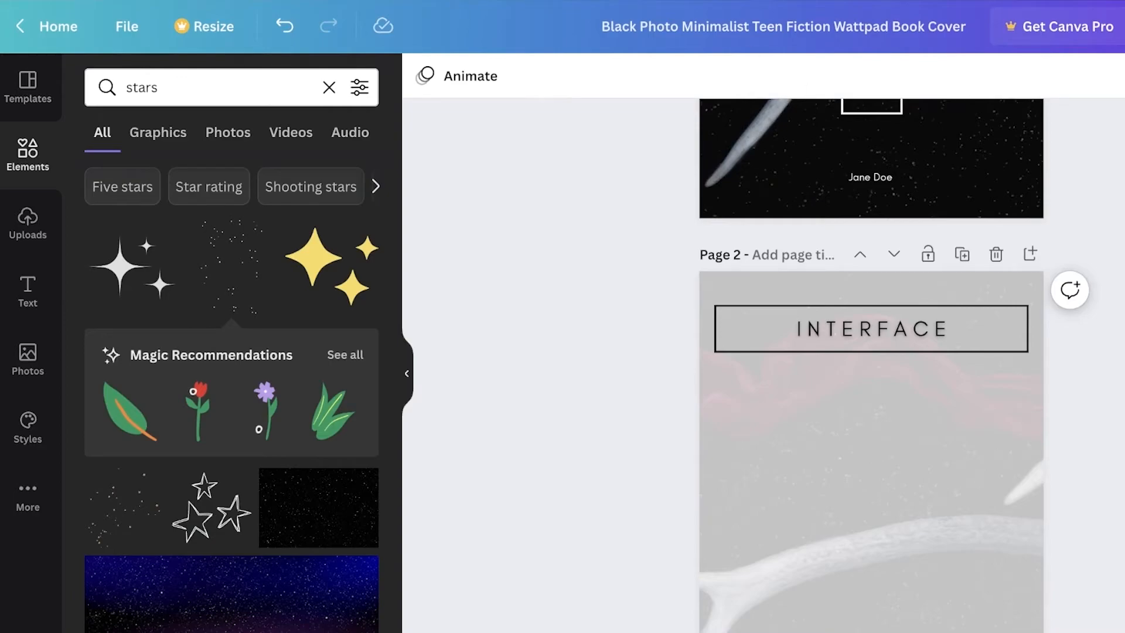
pyautogui.scroll(8, 977, 209)
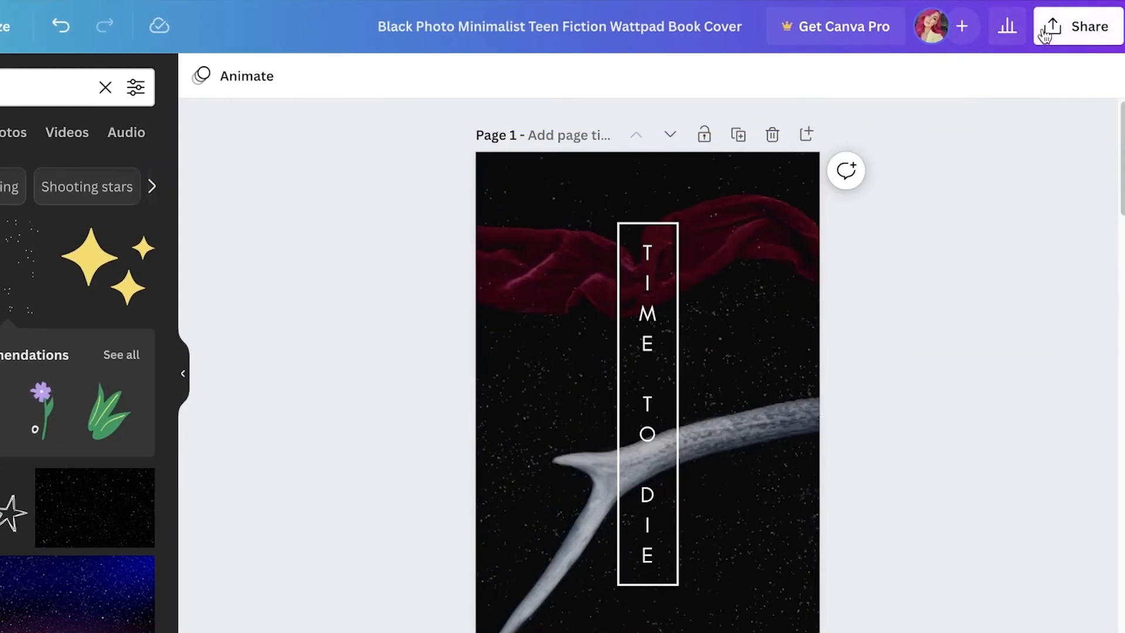
pyautogui.click(1045, 36)
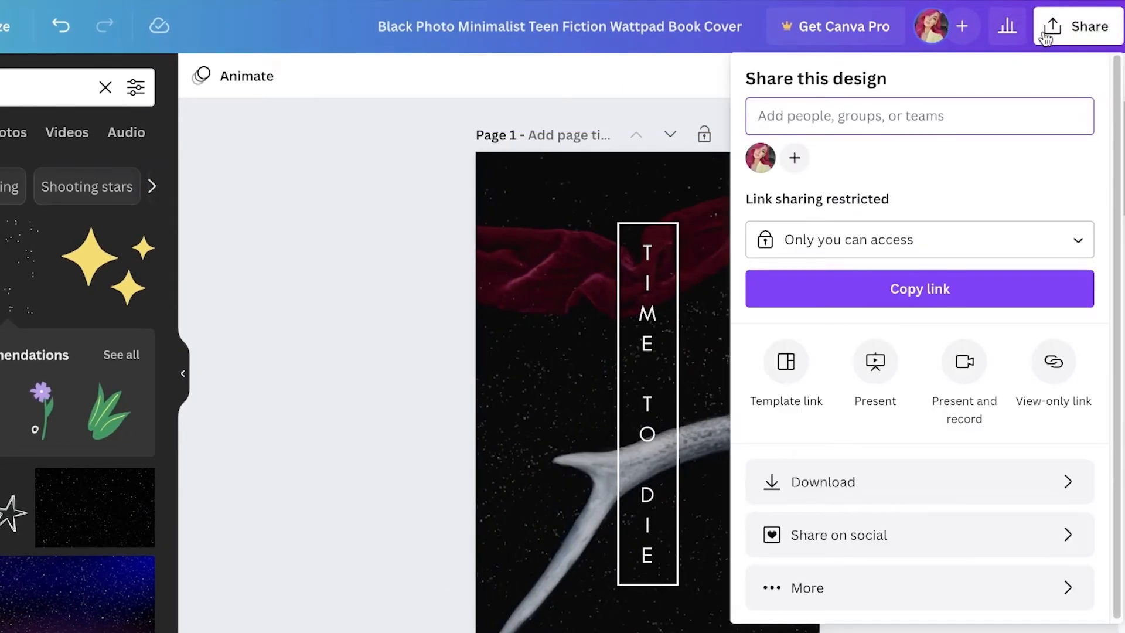
pyautogui.click(845, 482)
pyautogui.click(801, 158)
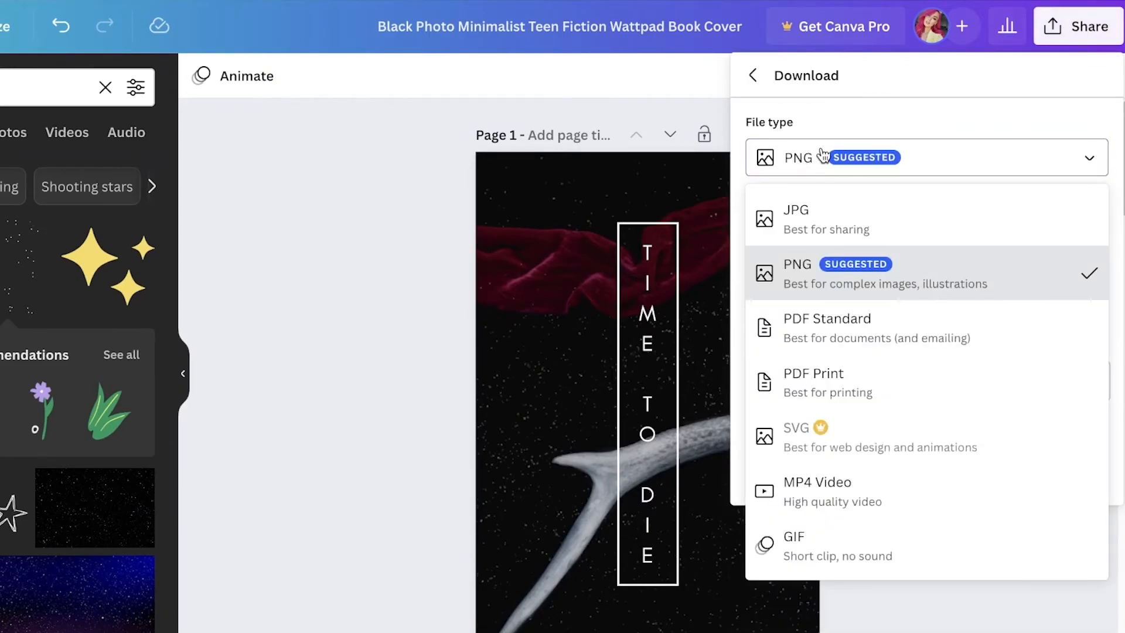
pyautogui.click(872, 336)
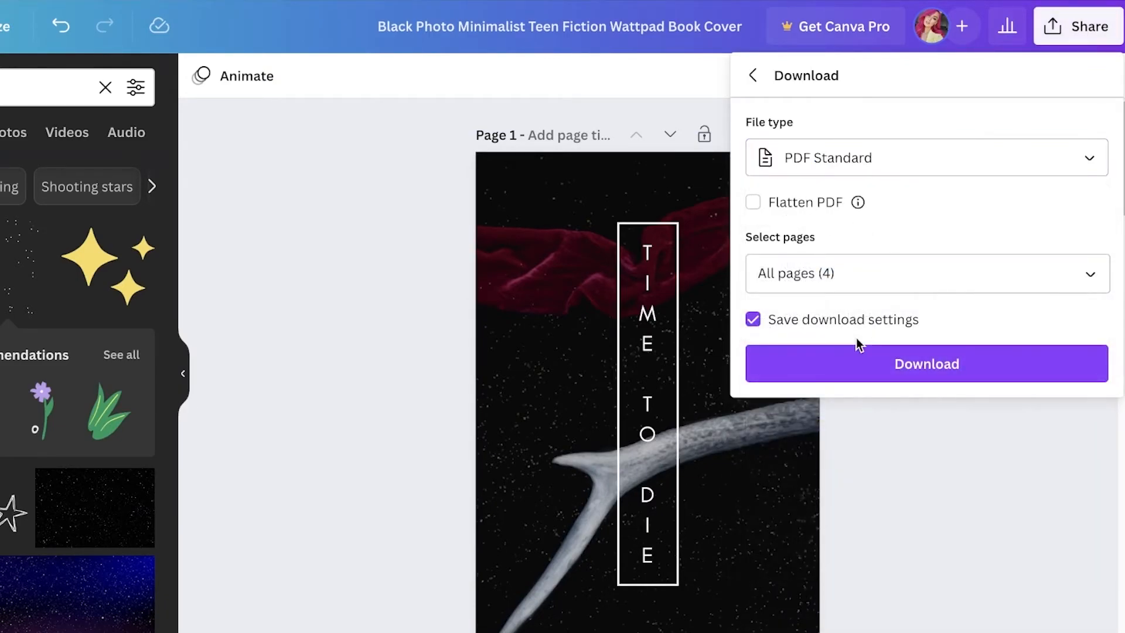